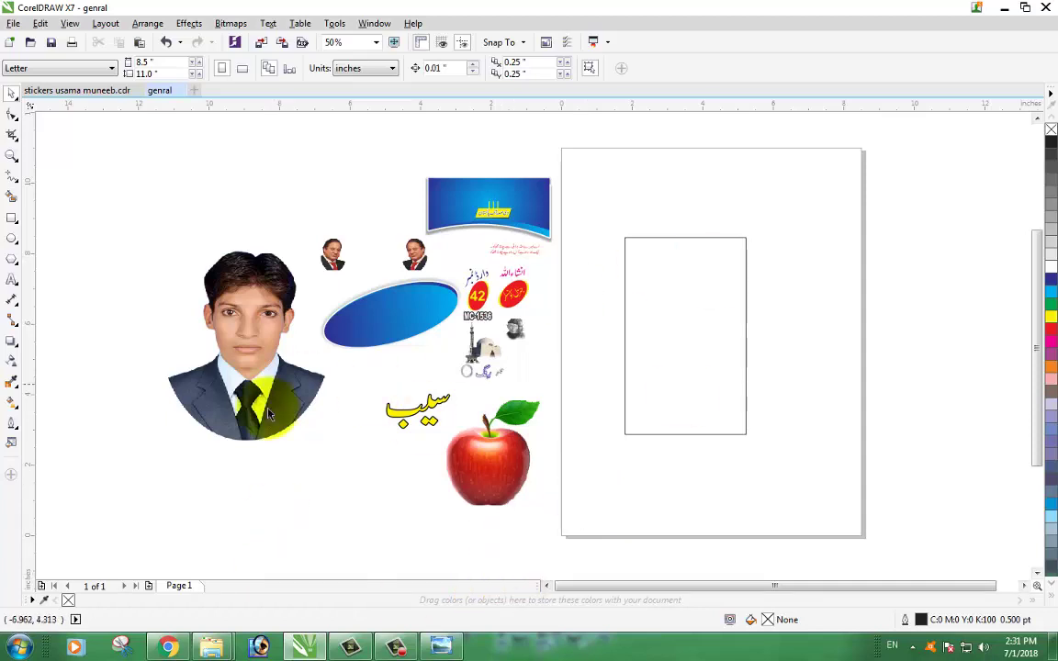
Switch to Chrome to view the Amir Academy channel page and its uploaded videos, and return to CorelDRAW.
left_click(168, 647)
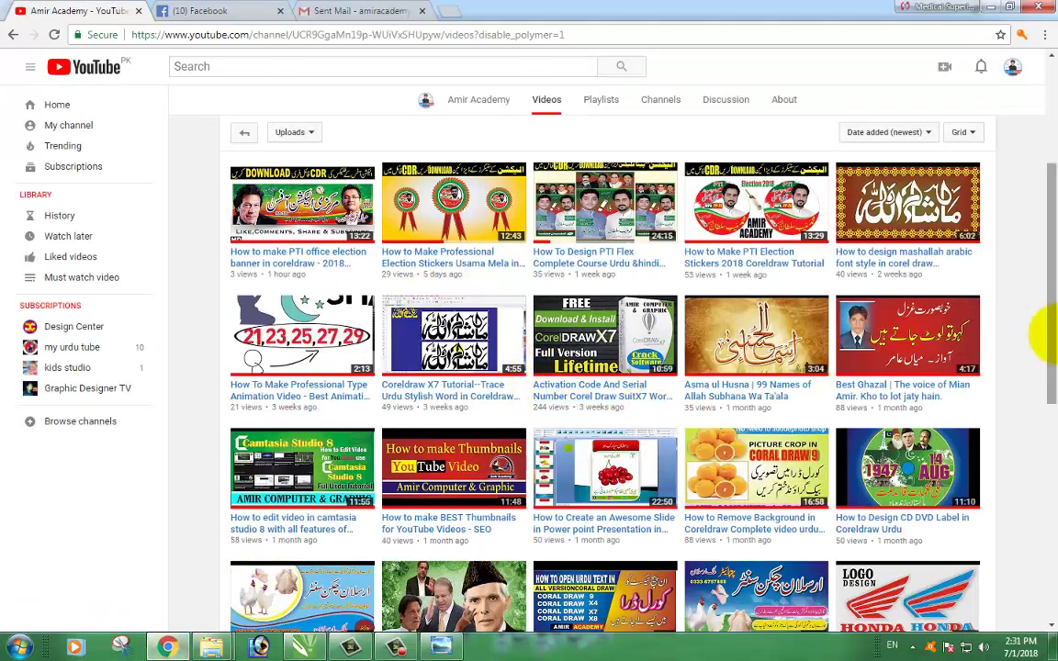
scroll(1038, 328, "up", 3)
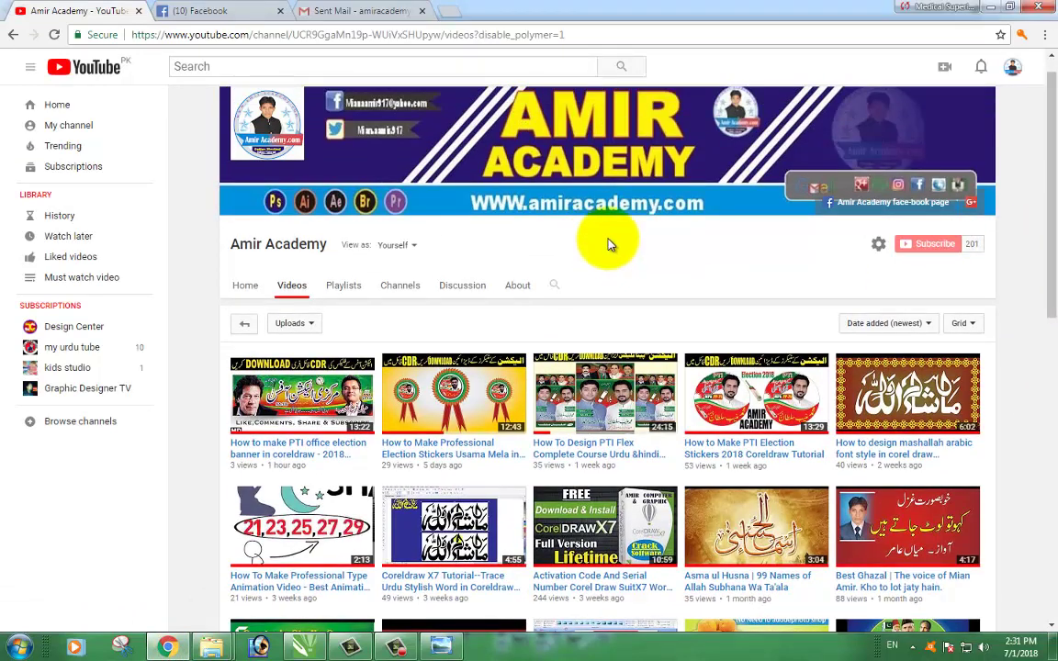
scroll(1052, 253, "up", 1)
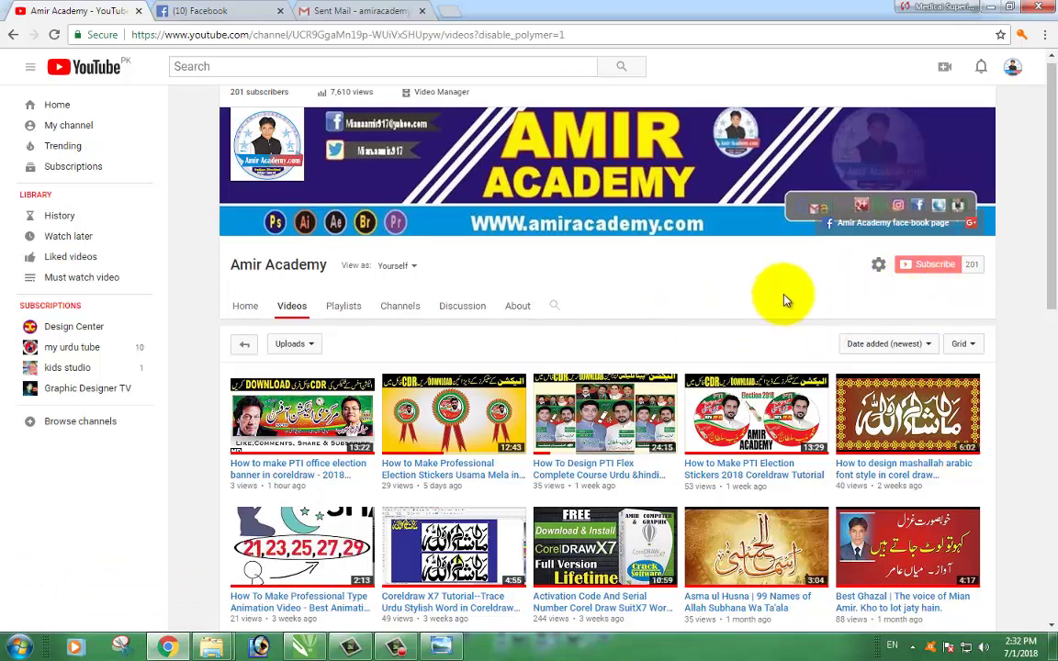
left_click(303, 646)
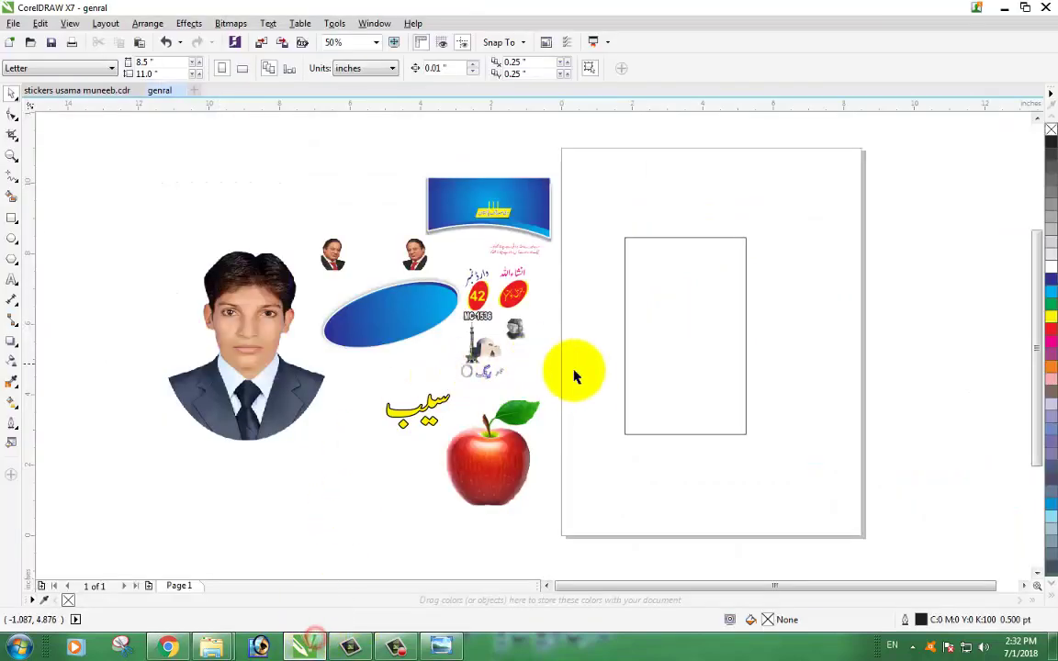
Delete the empty rectangle on the page.
left_click(1024, 586)
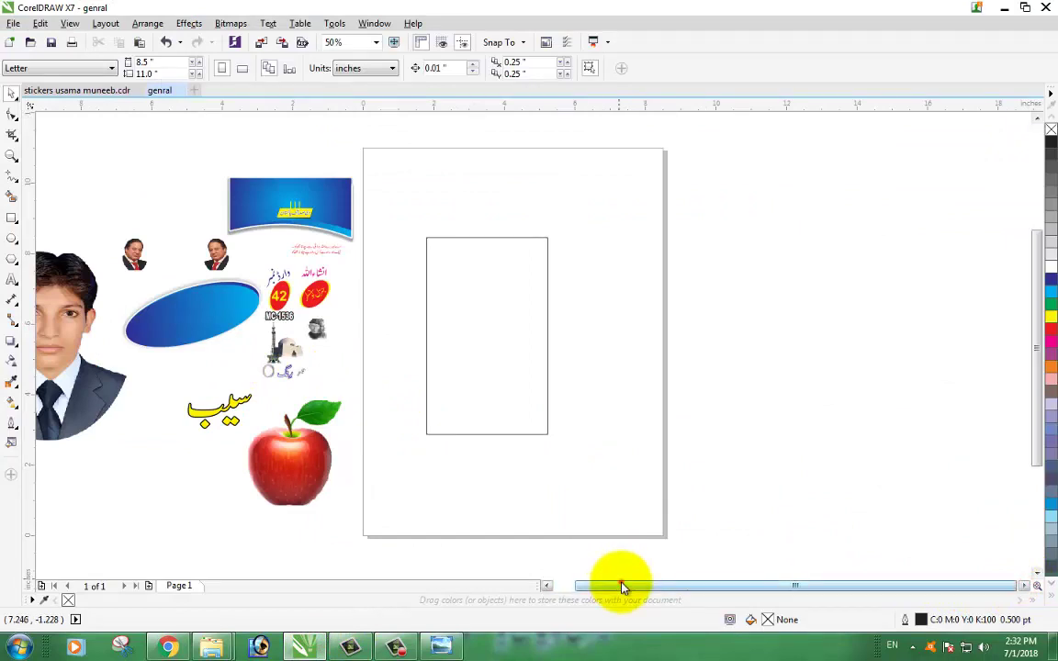
mouse_move(621, 582)
left_mouse_down()
mouse_move(596, 592)
mouse_move(614, 589)
left_mouse_up()
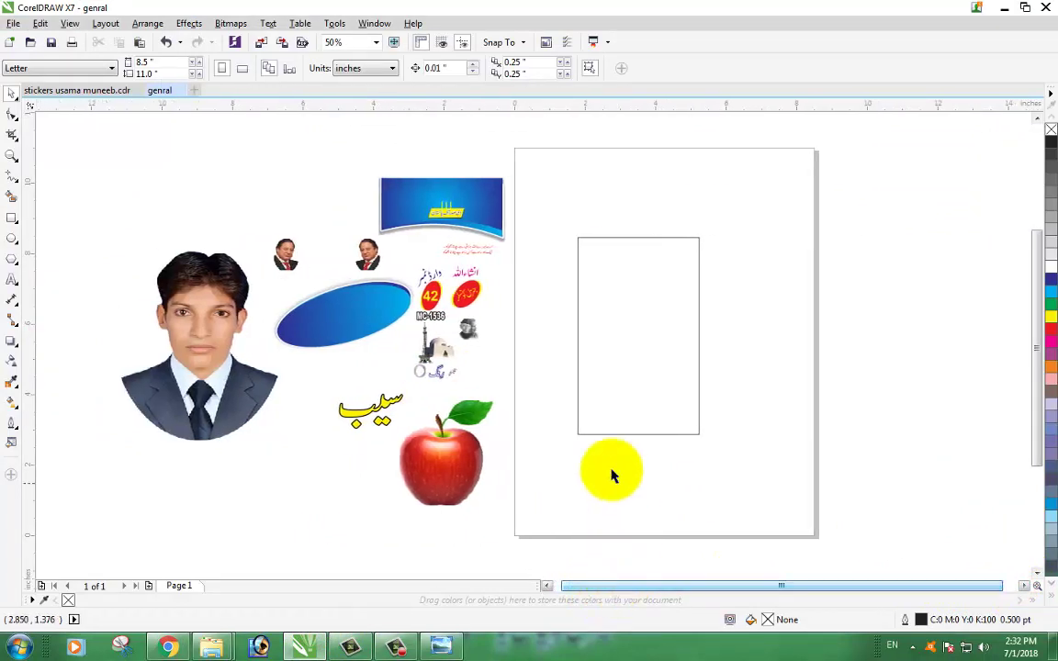
left_click(653, 371)
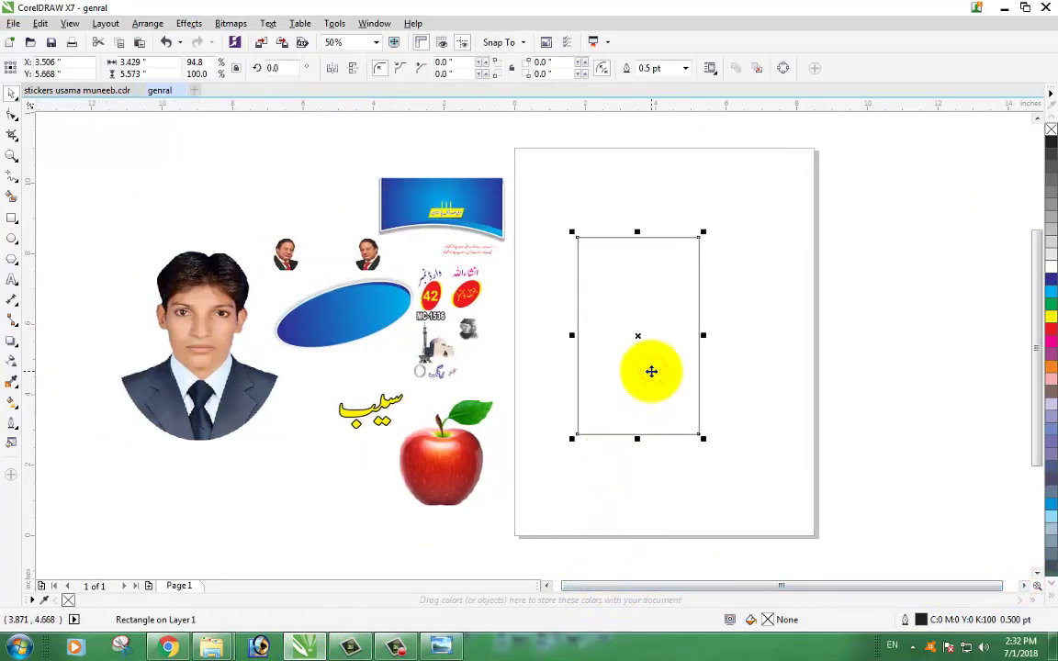
key("Delete")
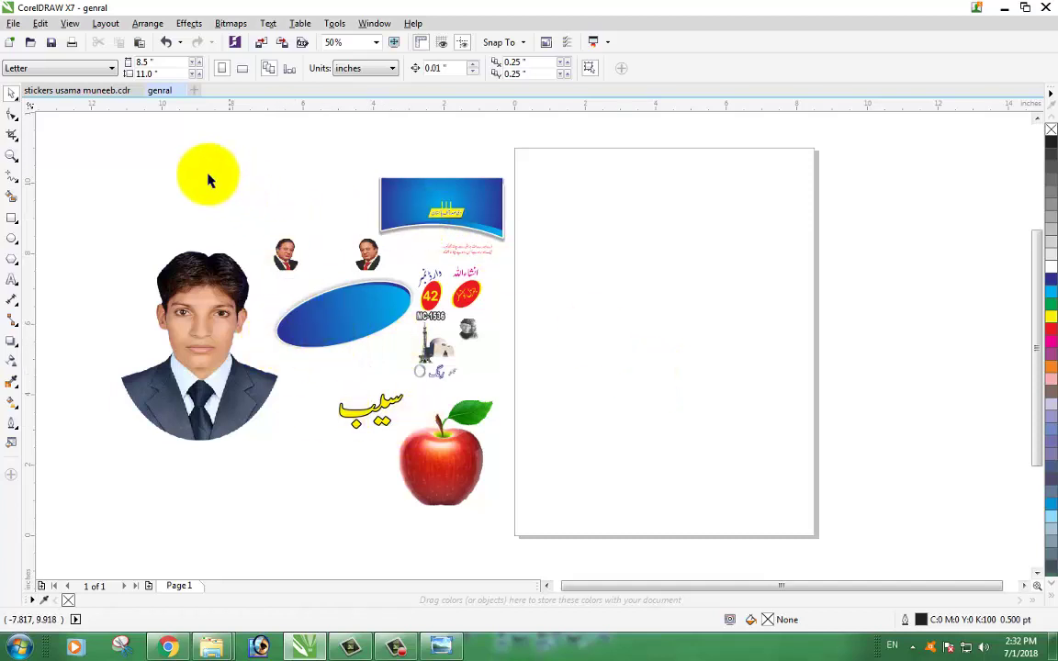
left_click_drag(108, 144, 538, 532)
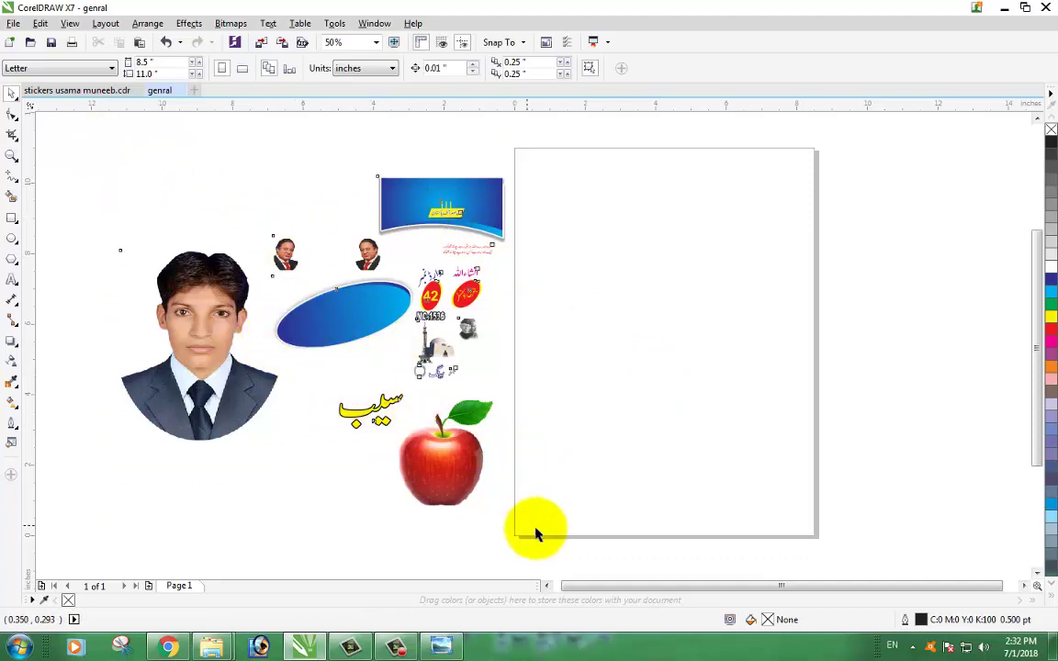
left_click(595, 363)
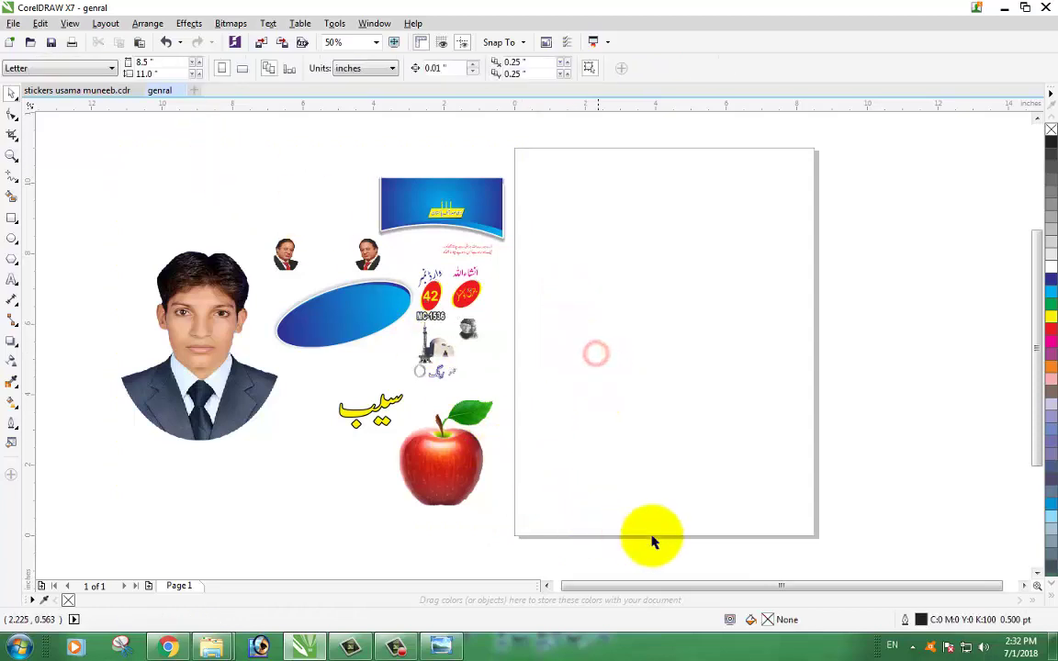
left_click_drag(807, 587, 822, 588)
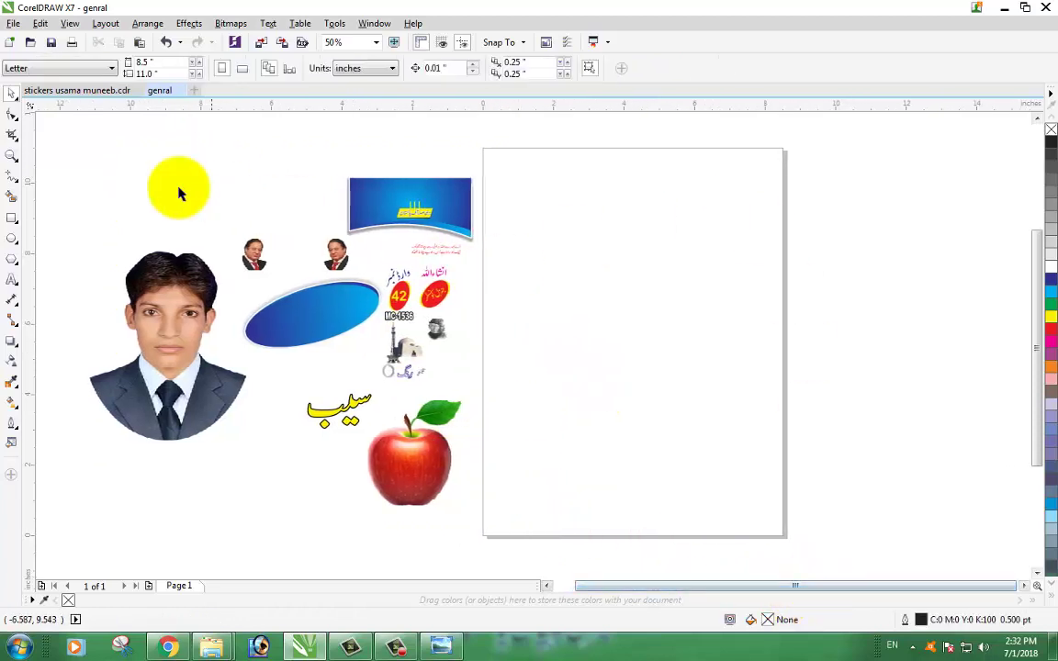
left_click(12, 217)
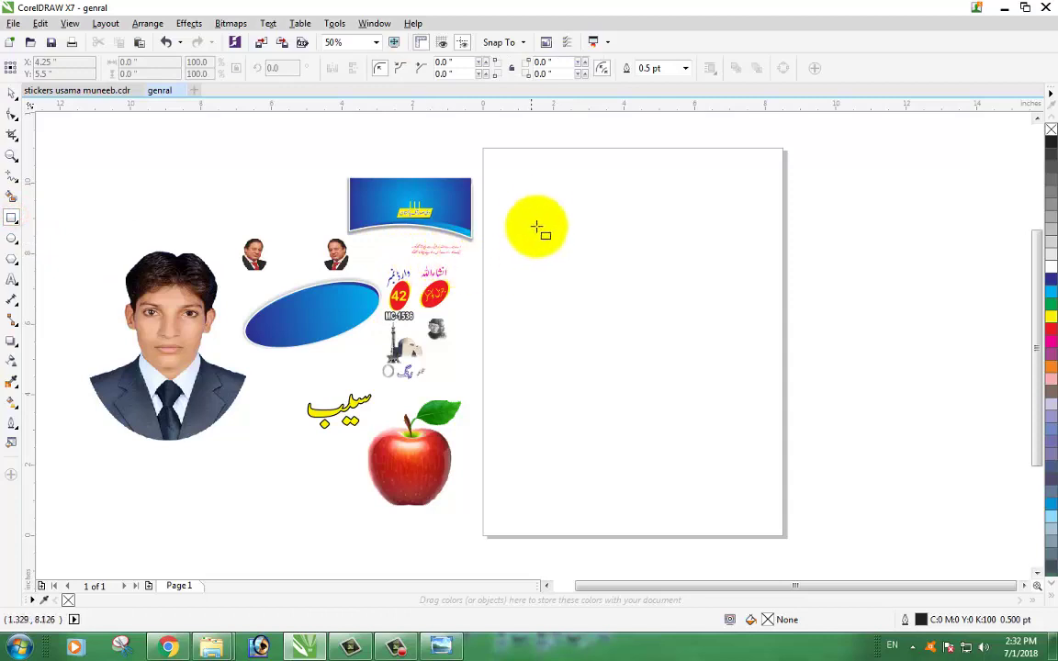
left_click(12, 93)
left_click(385, 195)
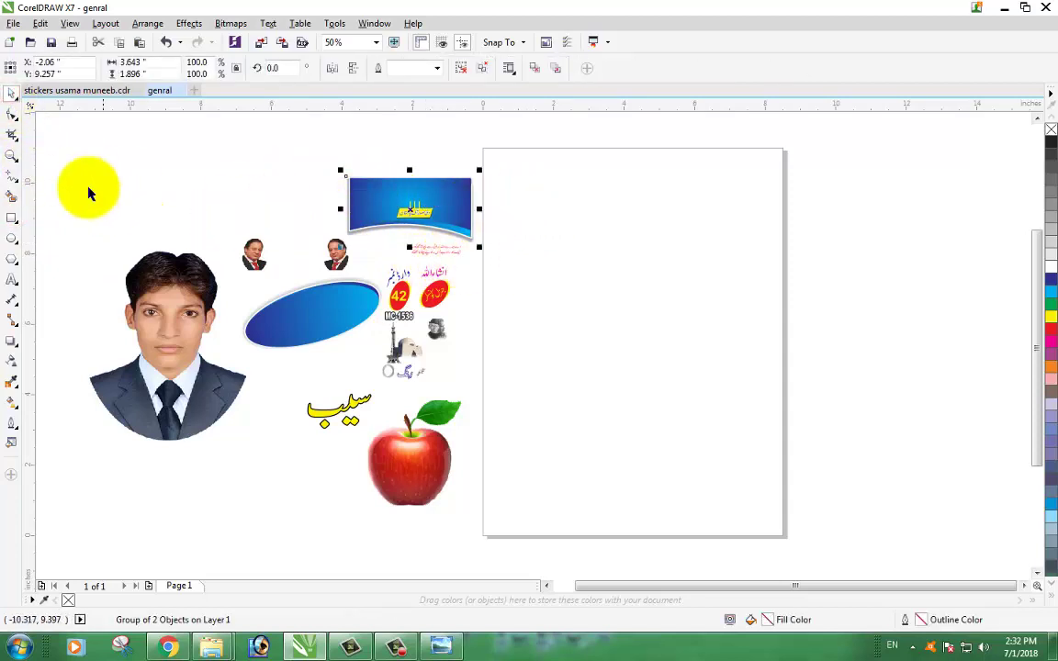
Draw a portrait rectangle about 3.48 by 5.03 inches in the upper left part of the page.
left_click(13, 220)
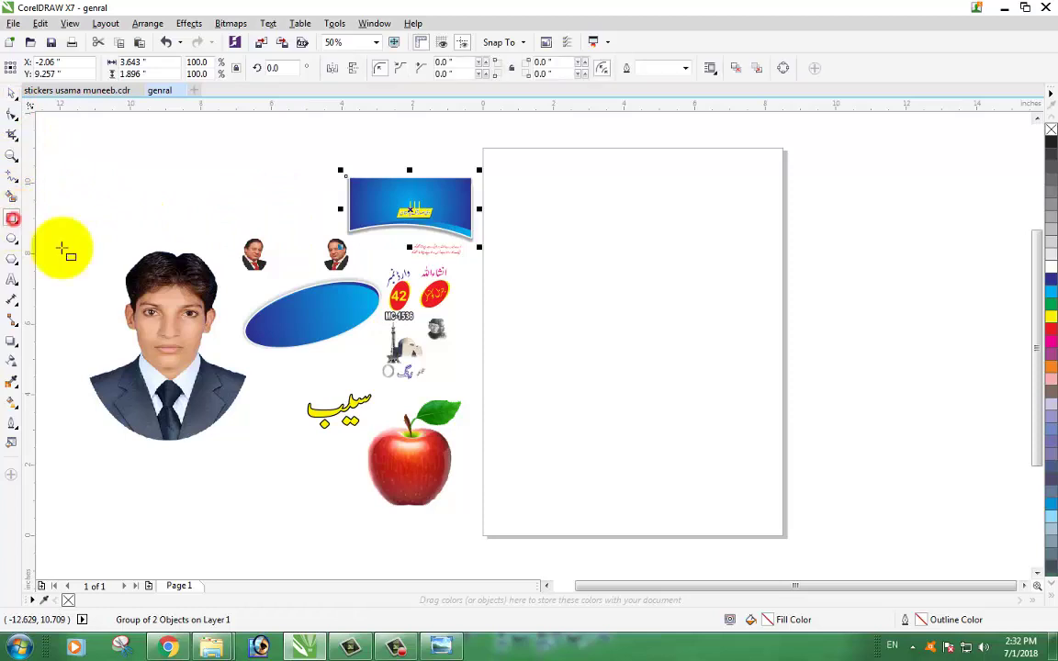
left_click(571, 228)
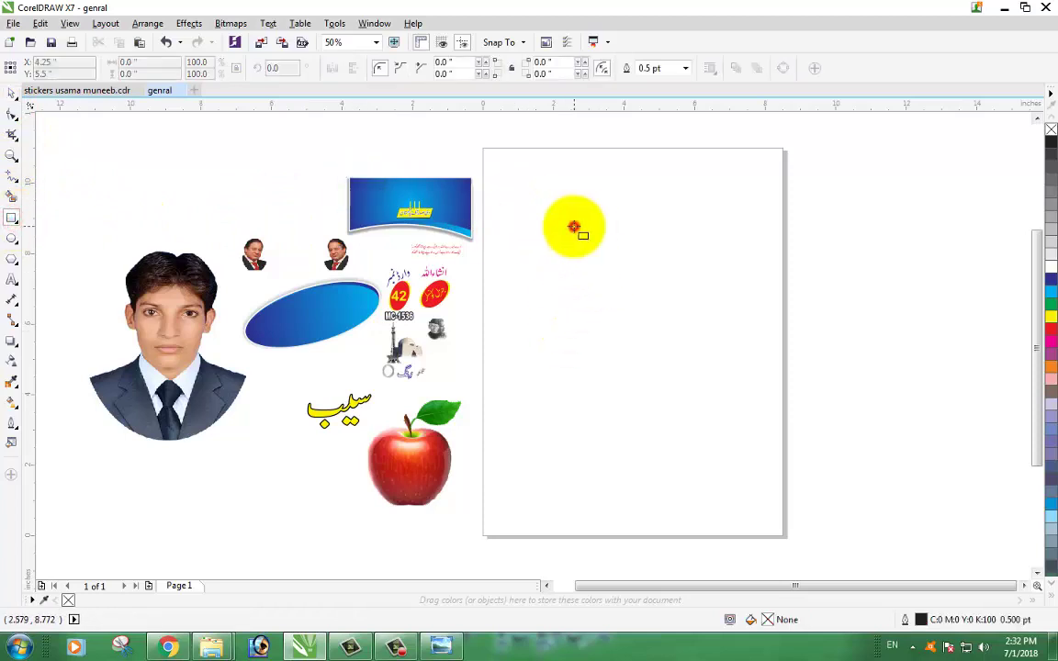
scroll(362, 194, "up", 2)
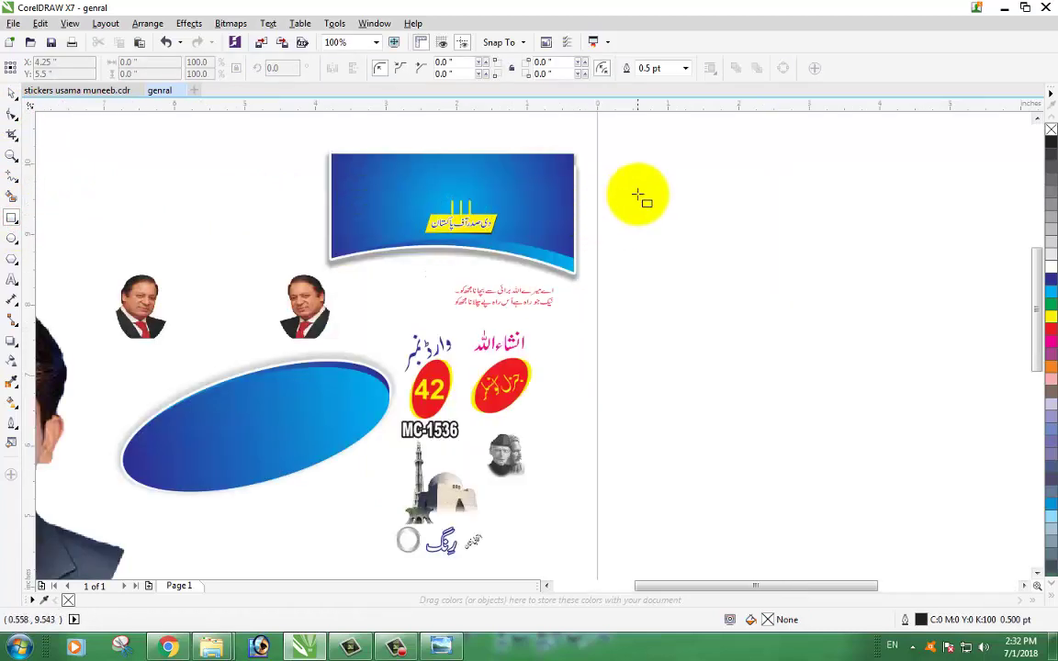
left_click_drag(634, 175, 879, 529)
left_click_drag(860, 589, 888, 585)
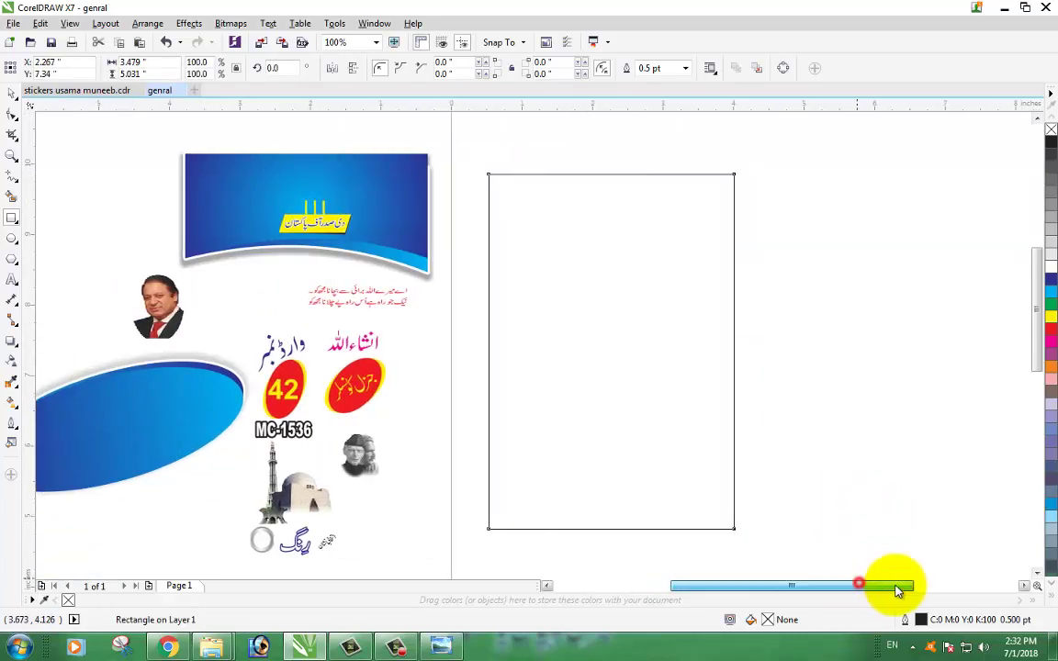
Stretch the rectangle downward from its bottom edge to a height of about 5.51 inches.
scroll(746, 425, "down", 2)
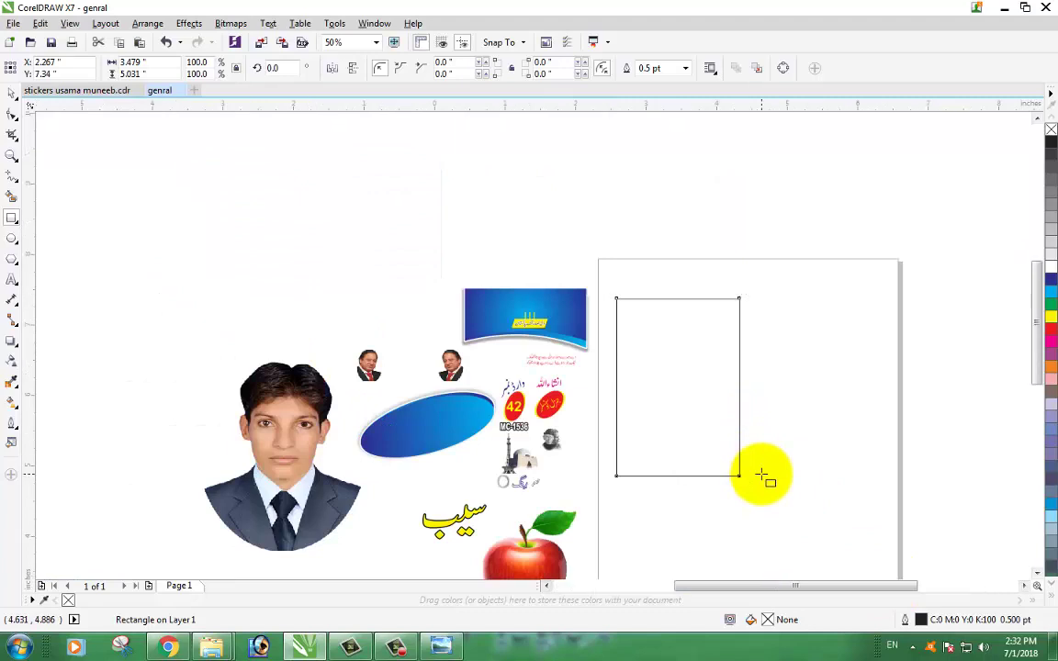
scroll(760, 475, "up", 2)
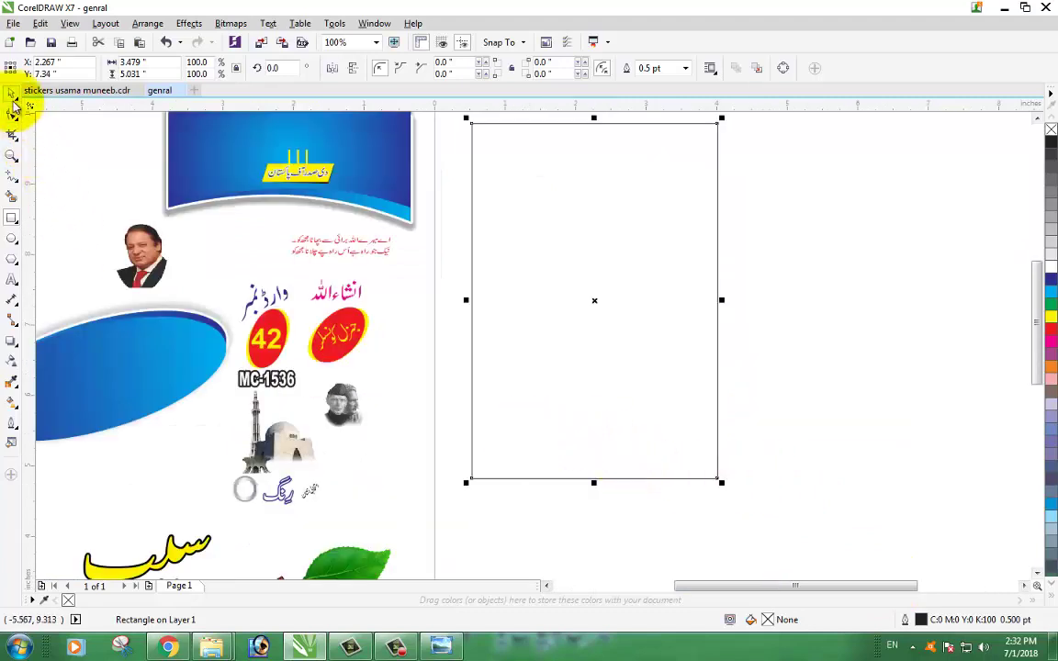
left_click_drag(592, 481, 595, 512)
left_click(728, 319)
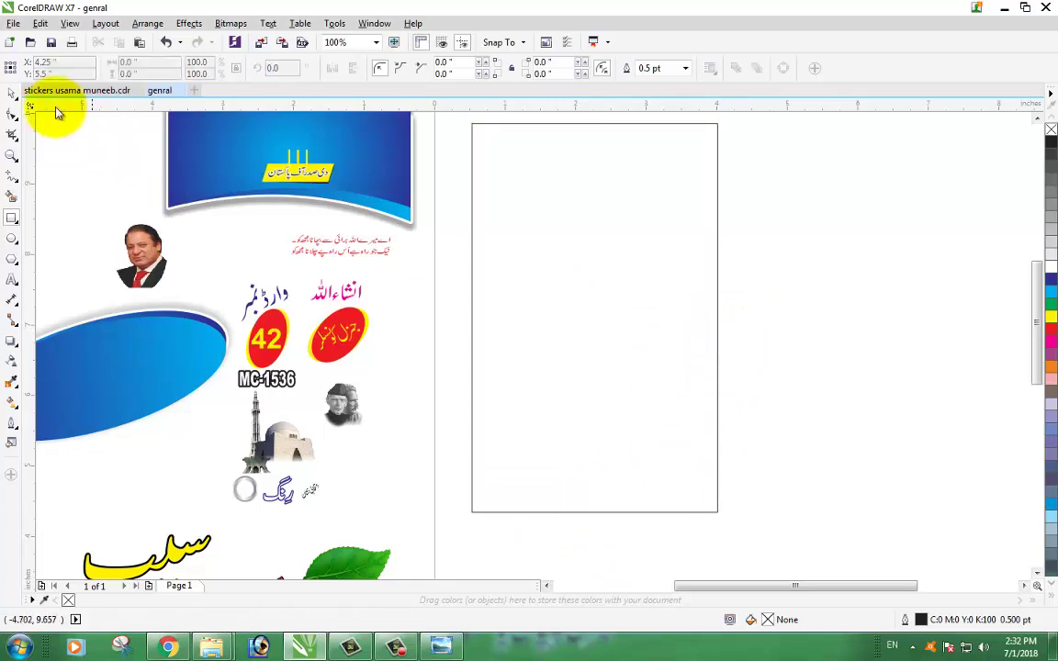
left_click(13, 96)
left_click(597, 285)
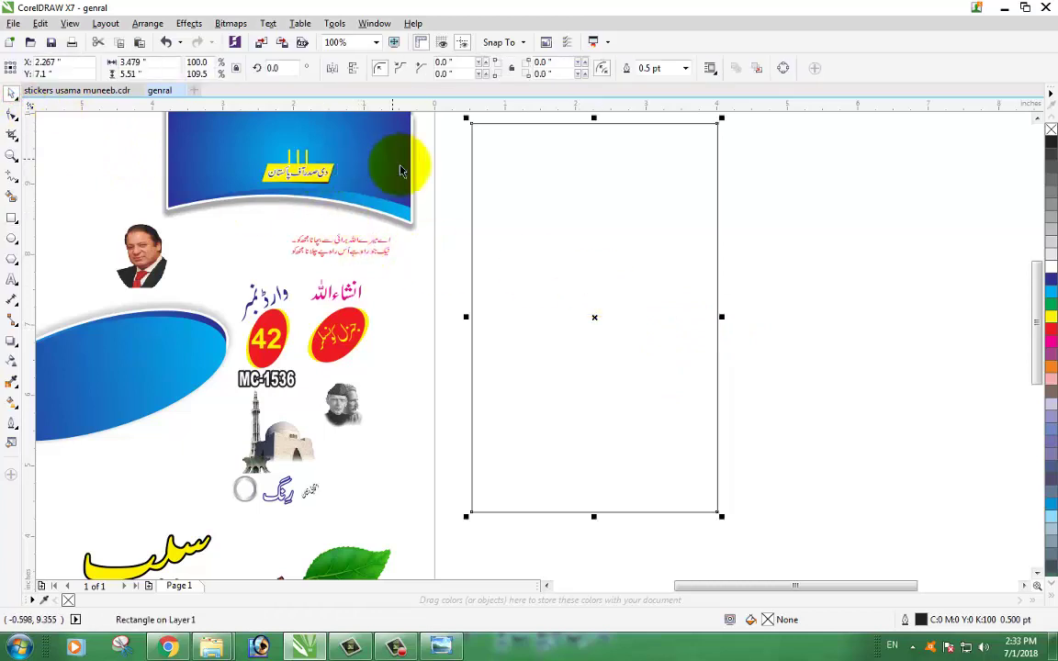
Move the curved blue banner onto the page, with its top edge level with the rectangle's top edge.
scroll(1042, 120, "up", 2)
scroll(520, 331, "down", 1)
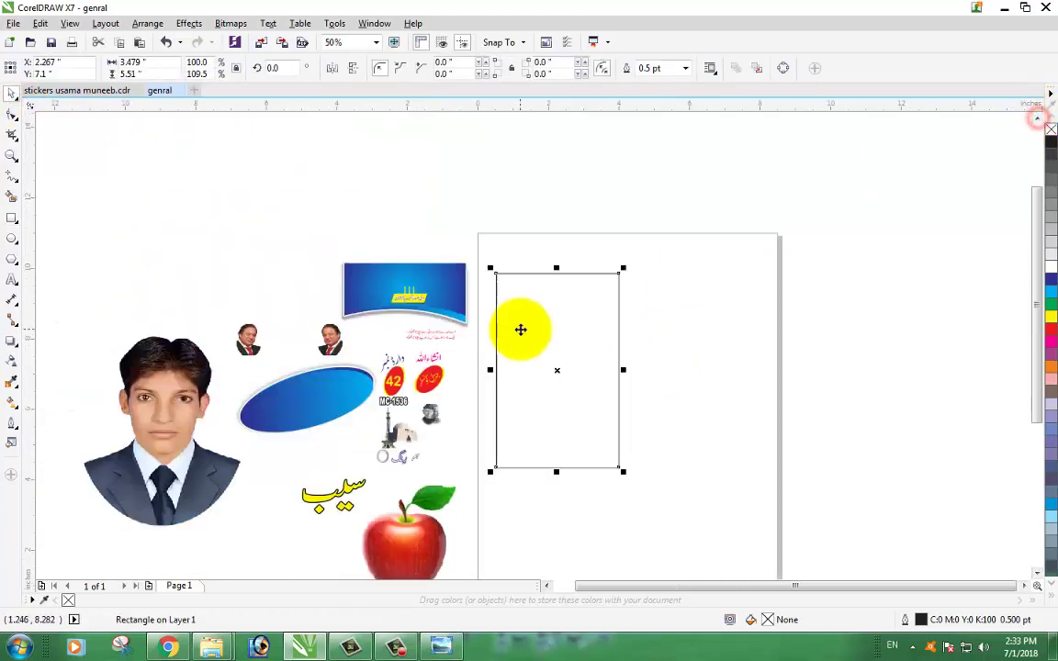
left_click(283, 269)
scroll(419, 410, "up", 1)
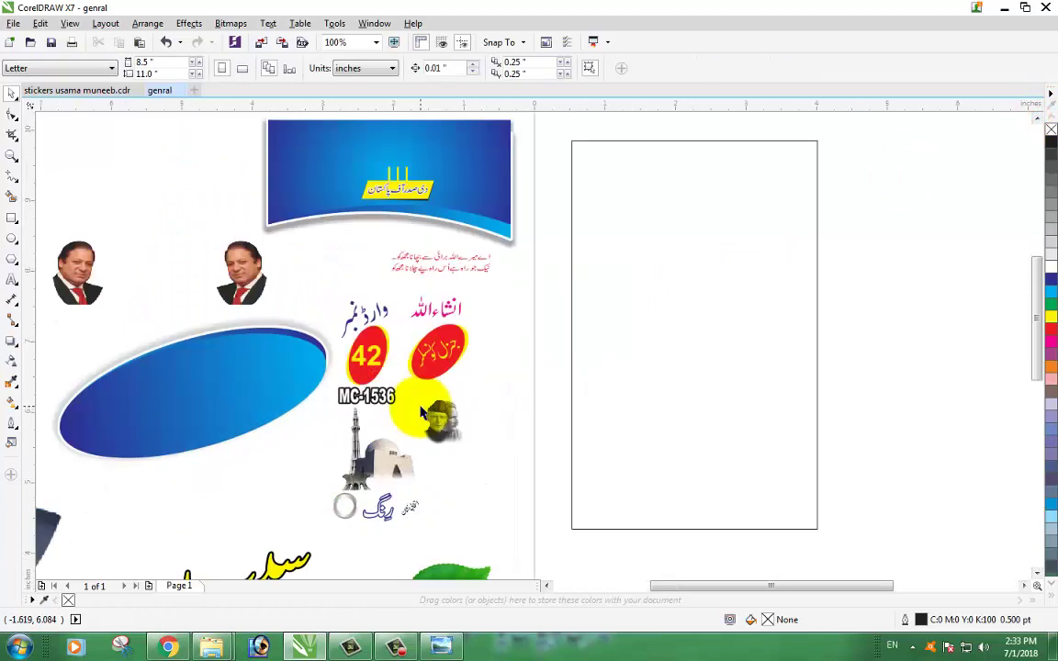
scroll(1037, 119, "up", 1)
left_click_drag(443, 189, 855, 314)
key("Escape")
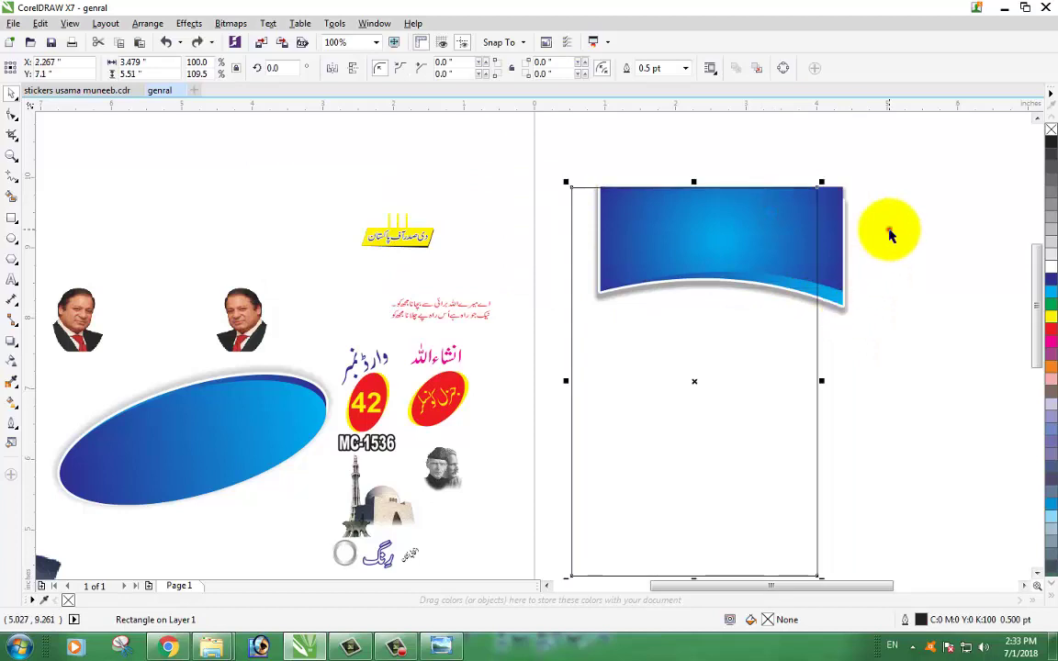
Align the curved blue banner with the blue ellipse so their centres share the same vertical axis.
left_click(887, 228)
left_click(843, 222)
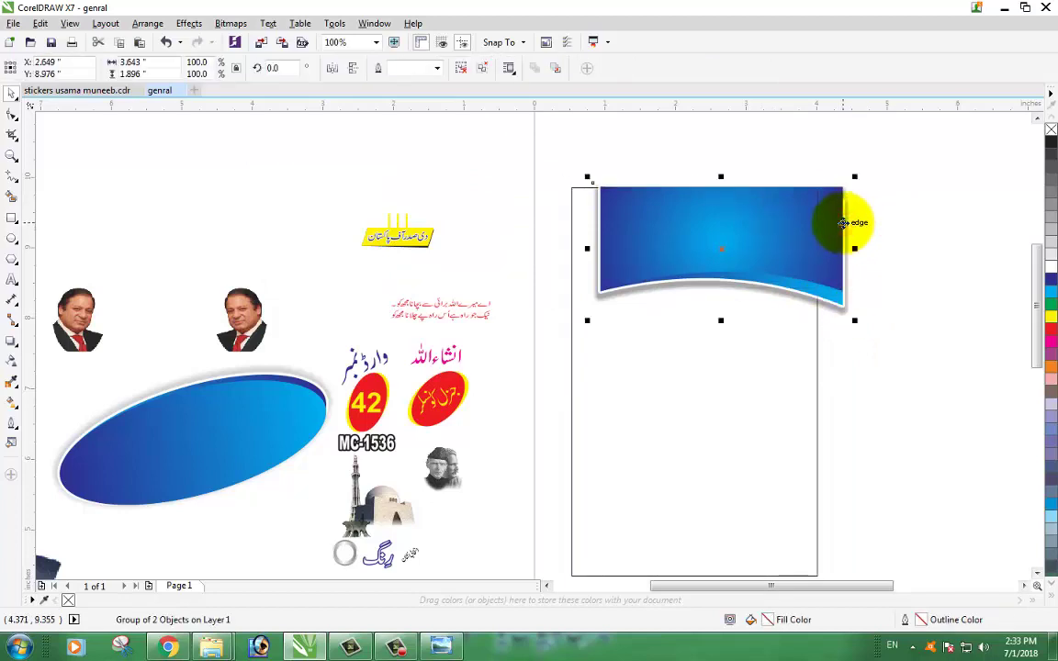
left_click(202, 427, "shift")
key("c")
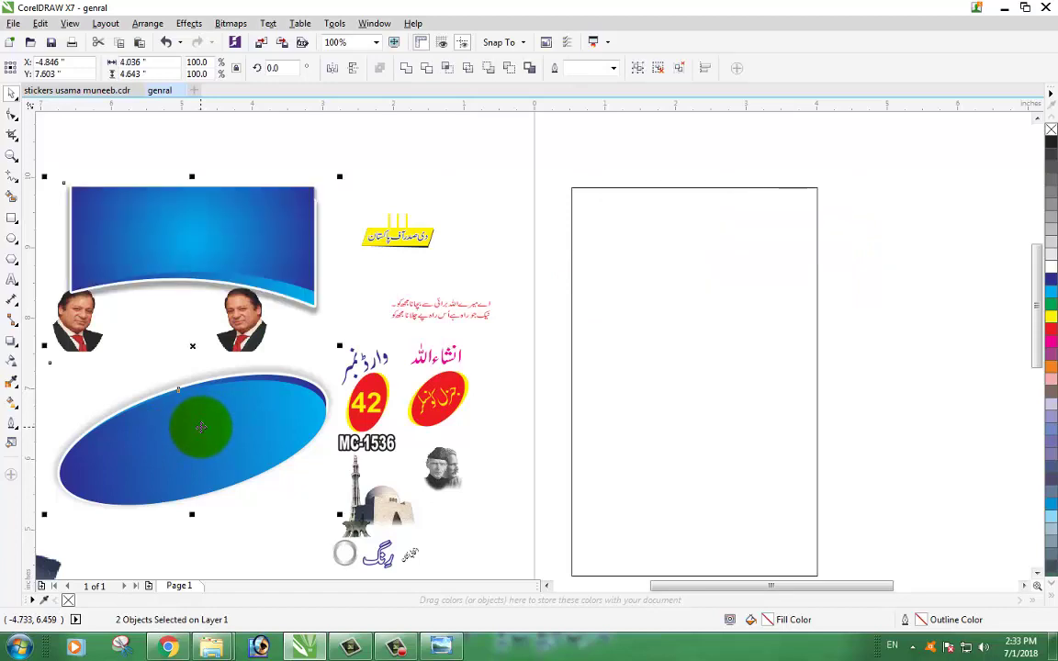
Move the aligned banner and ellipse together onto the rectangle on the page.
left_click_drag(208, 413, 750, 437)
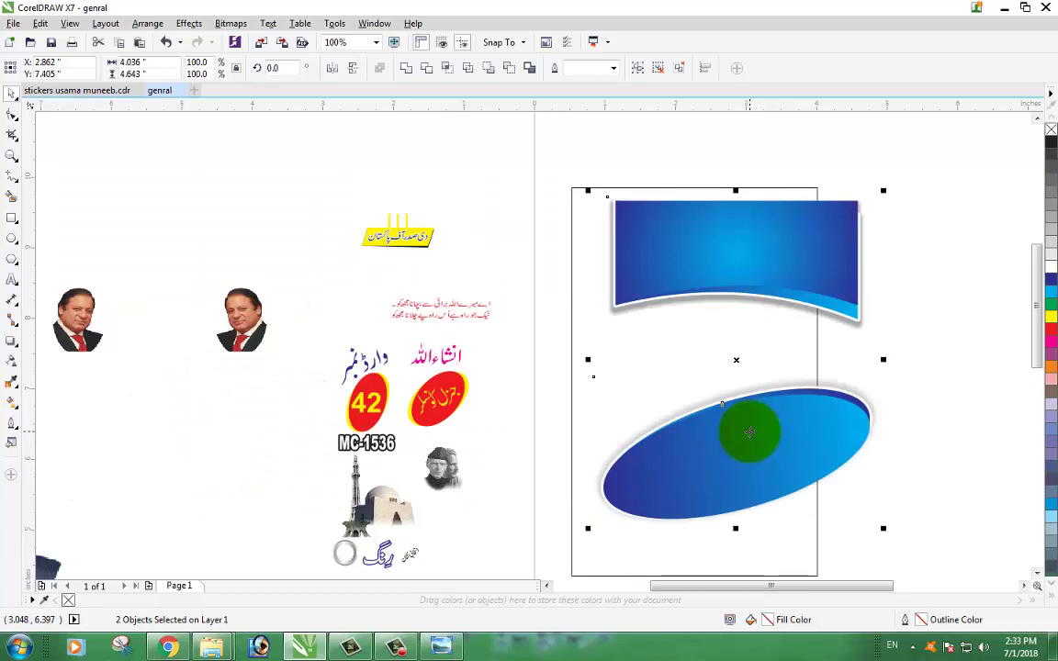
left_click(1037, 571)
left_click(1036, 571)
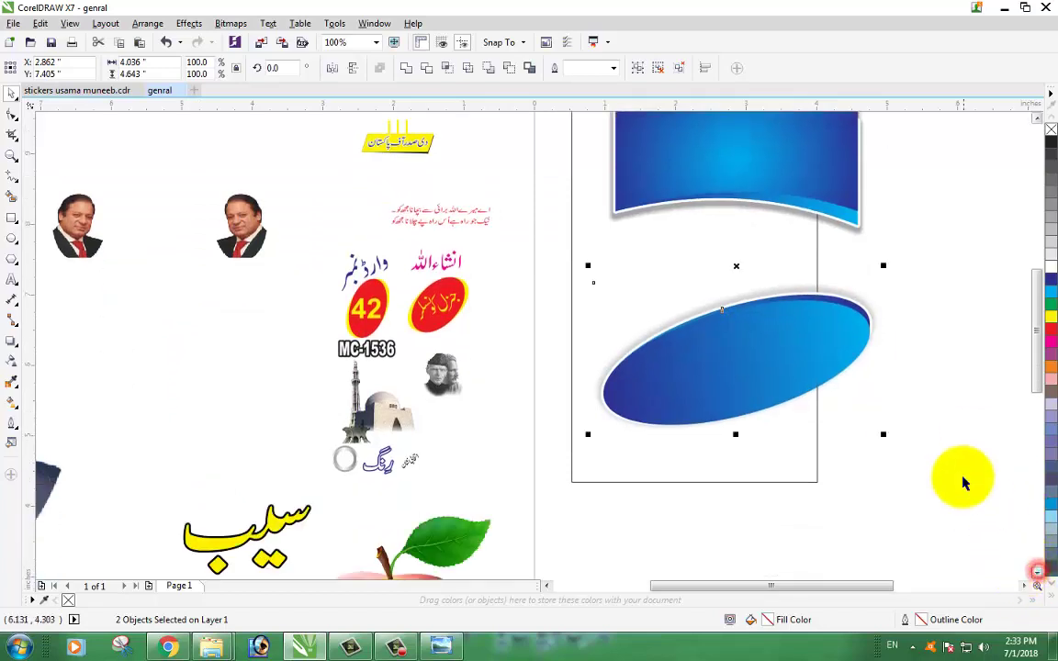
scroll(877, 413, "right", 1)
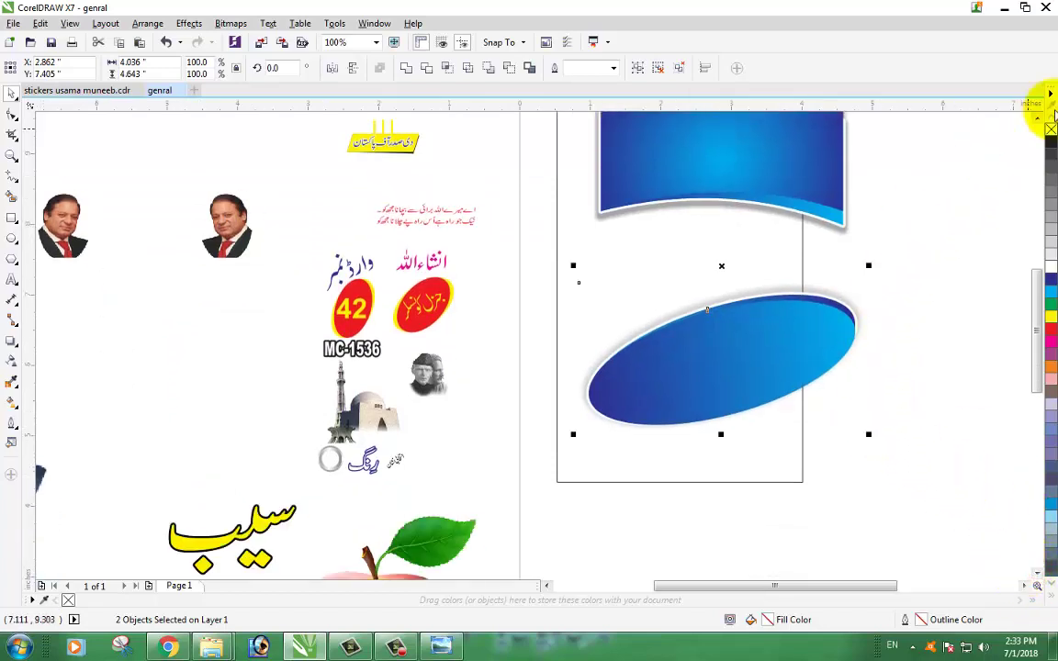
left_click(1041, 119)
left_click(1041, 119)
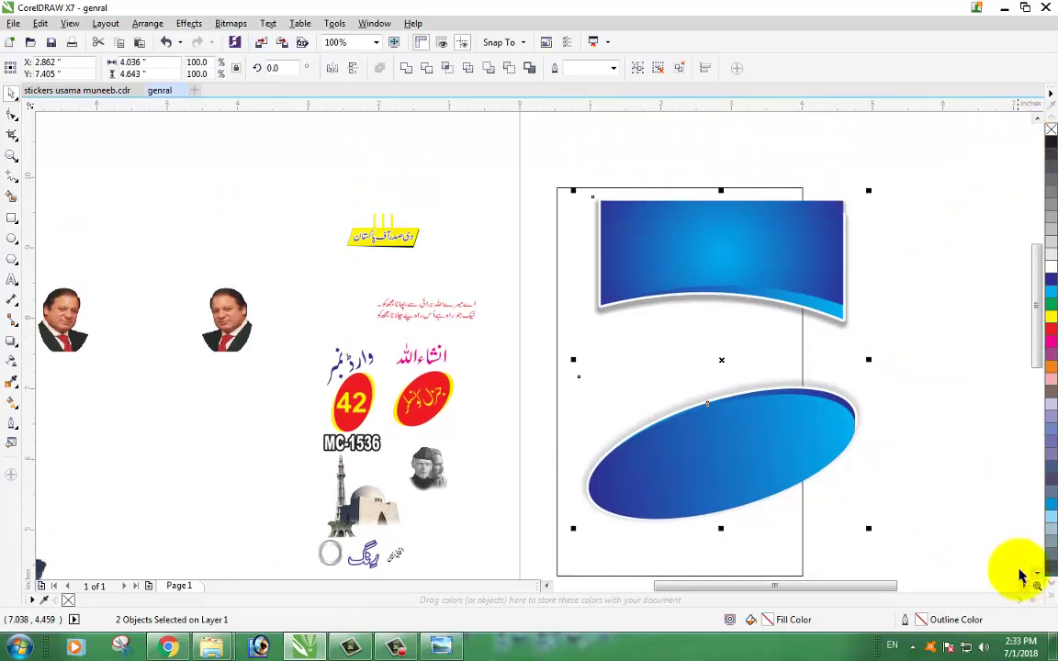
left_click(1036, 573)
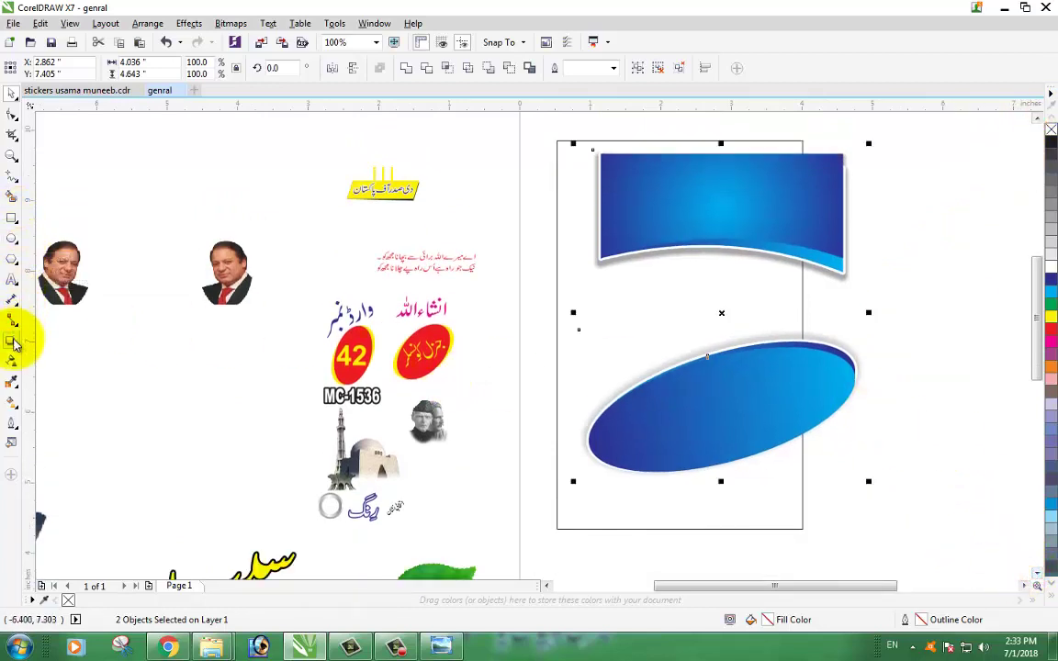
Move the blue ellipse down over the rectangle's bottom edge and the curved banner up flush with its top edge.
key("z")
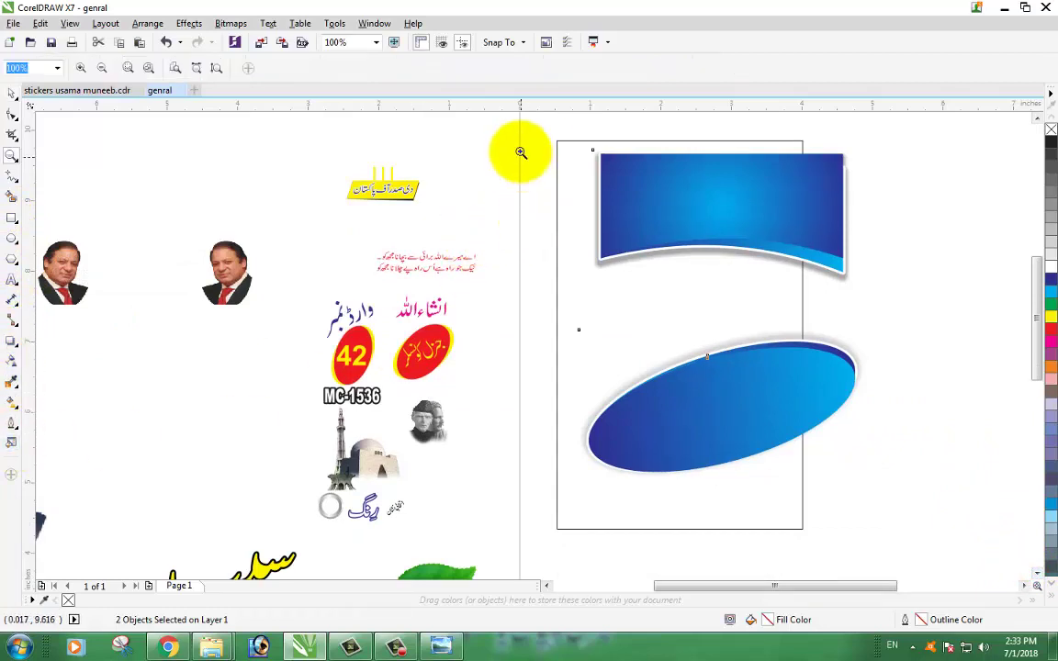
left_click_drag(532, 125, 867, 560)
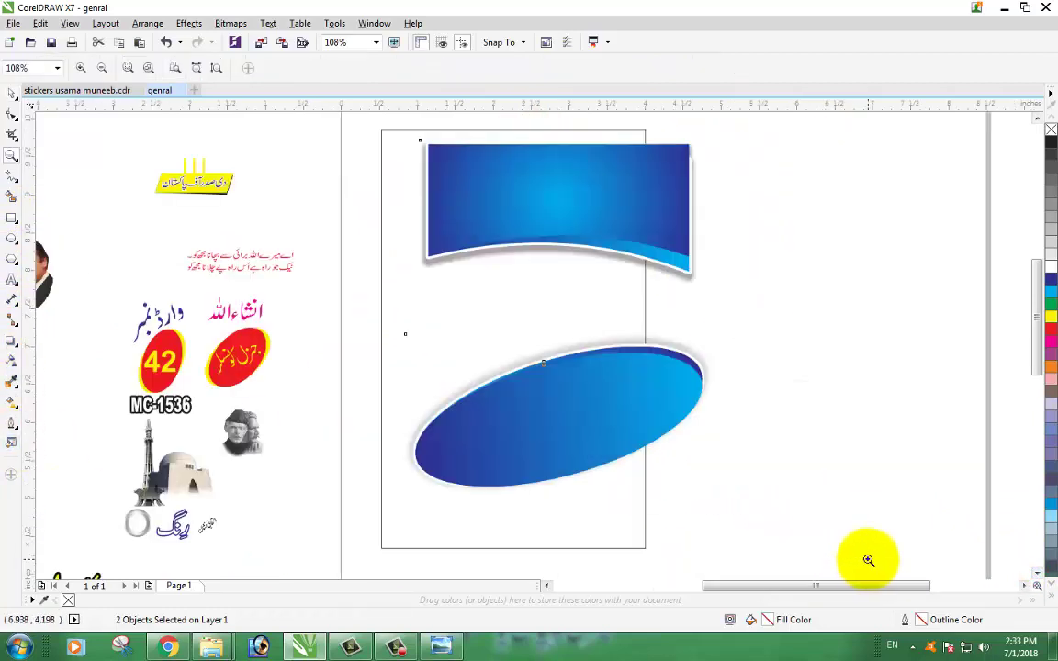
left_click(12, 93)
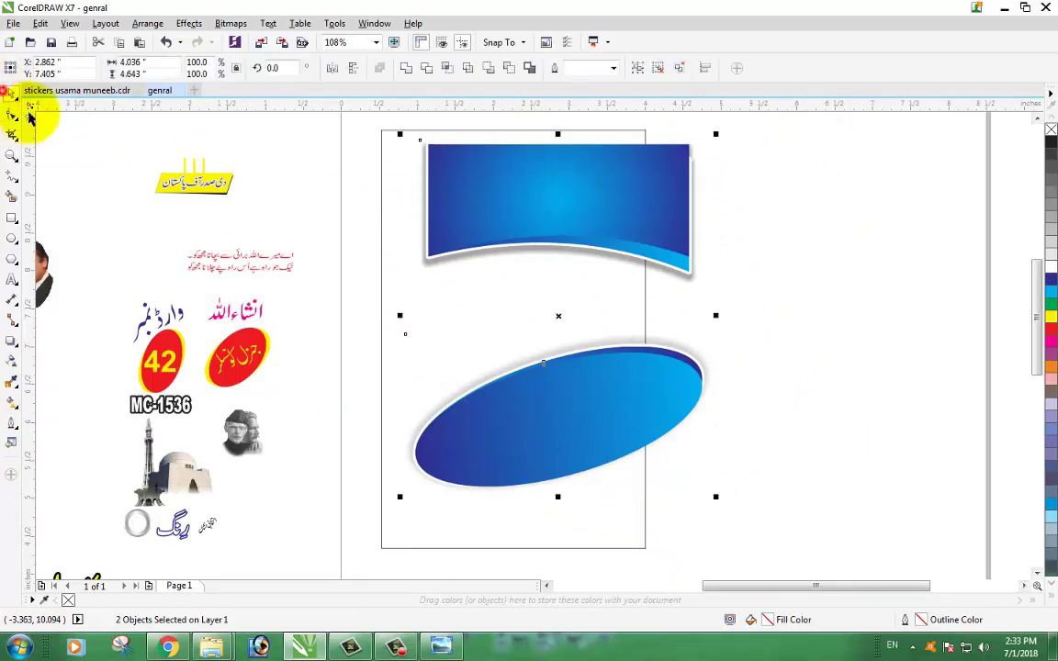
left_click(750, 267)
left_click(684, 248)
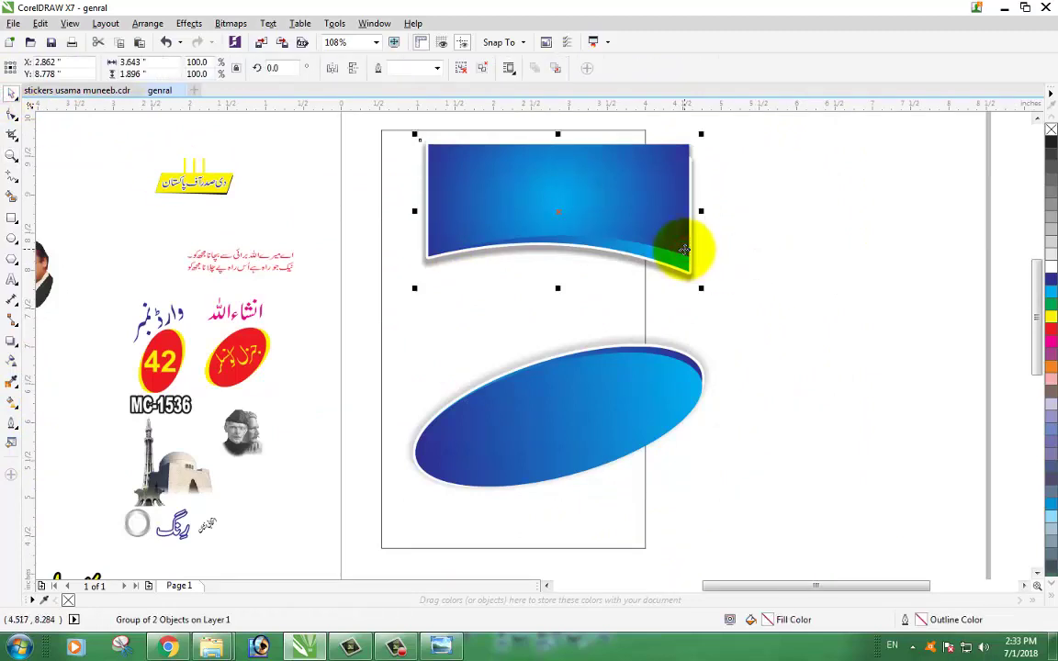
left_click_drag(601, 404, 619, 510)
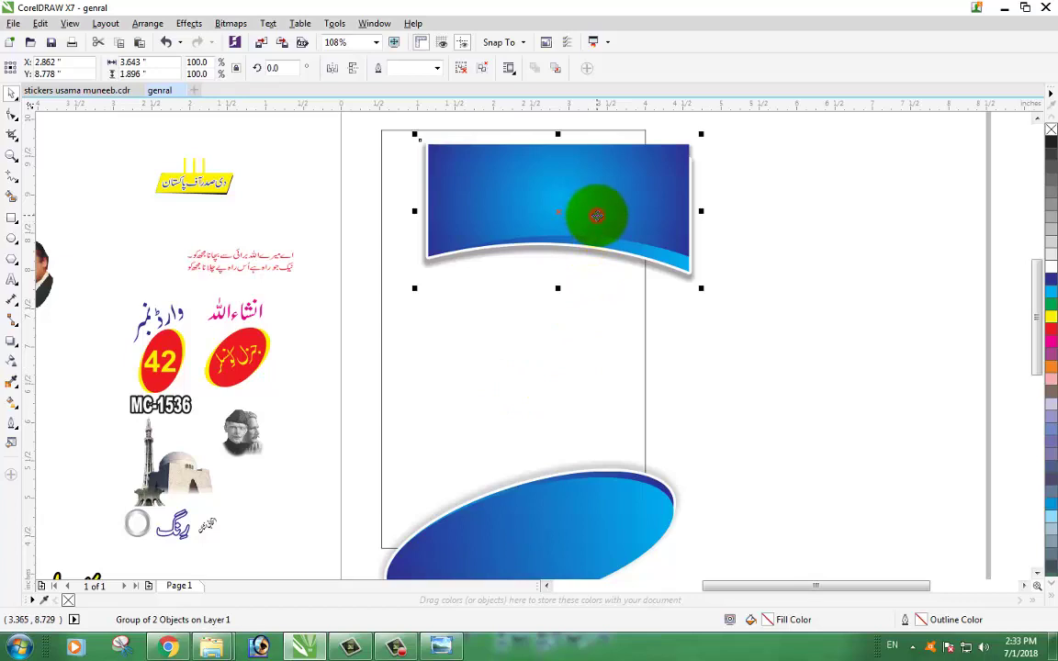
left_click_drag(596, 215, 555, 204)
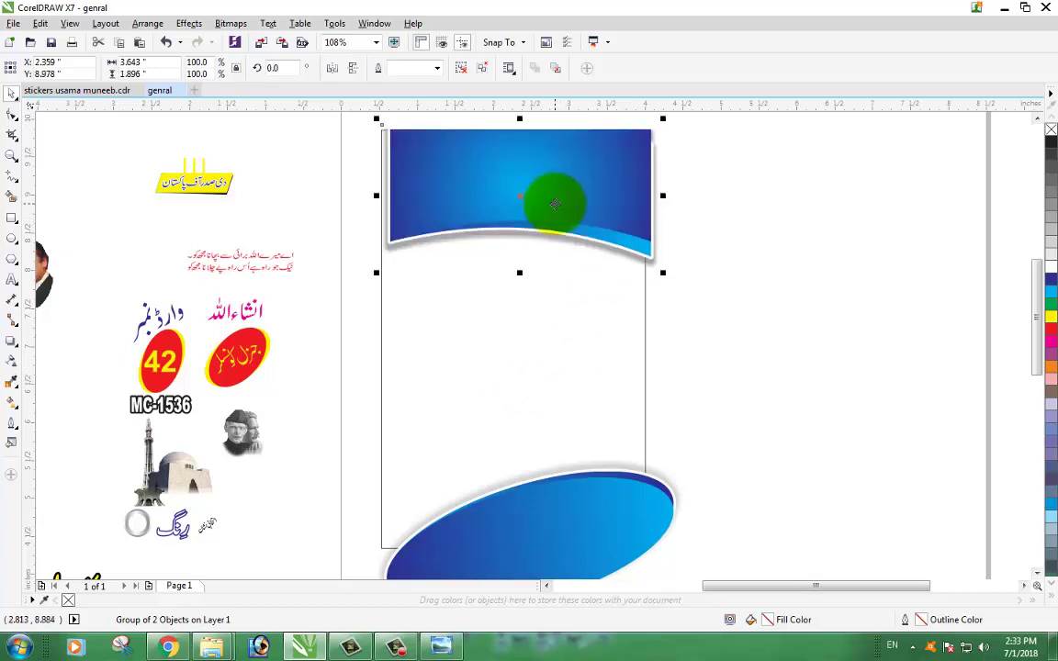
PowerClip the curved banner and the blue ellipse together inside the portrait rectangle.
left_click(585, 501, "shift")
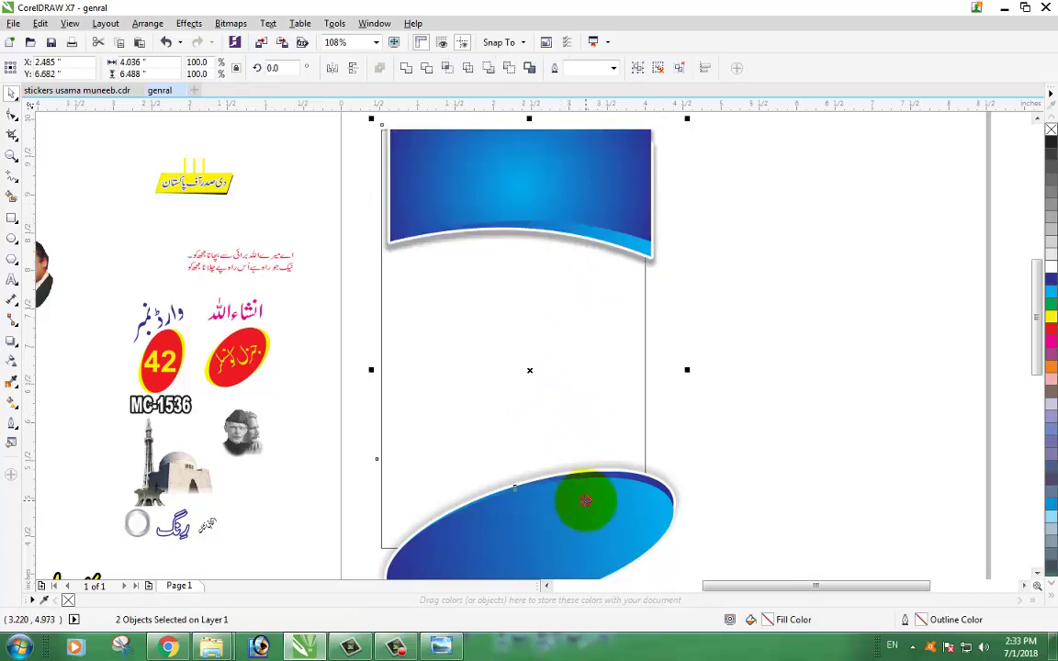
left_click_drag(585, 501, 601, 444)
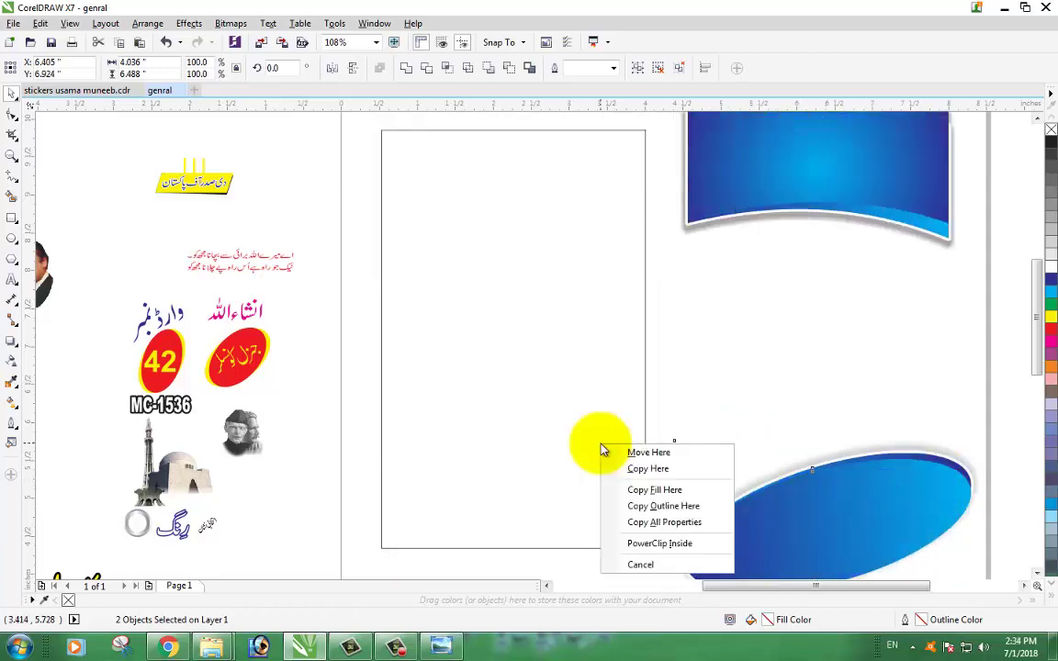
left_click(659, 543)
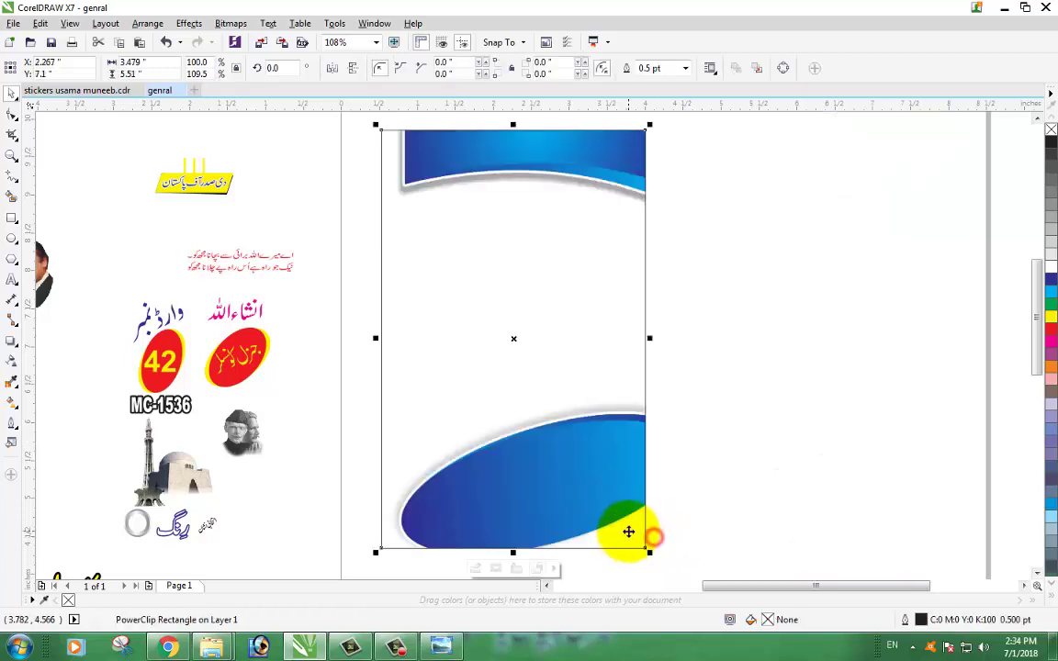
Edit the PowerClip contents and move both blue shapes so the banner lines up with the rectangle's top edge and sides.
right_click(579, 484)
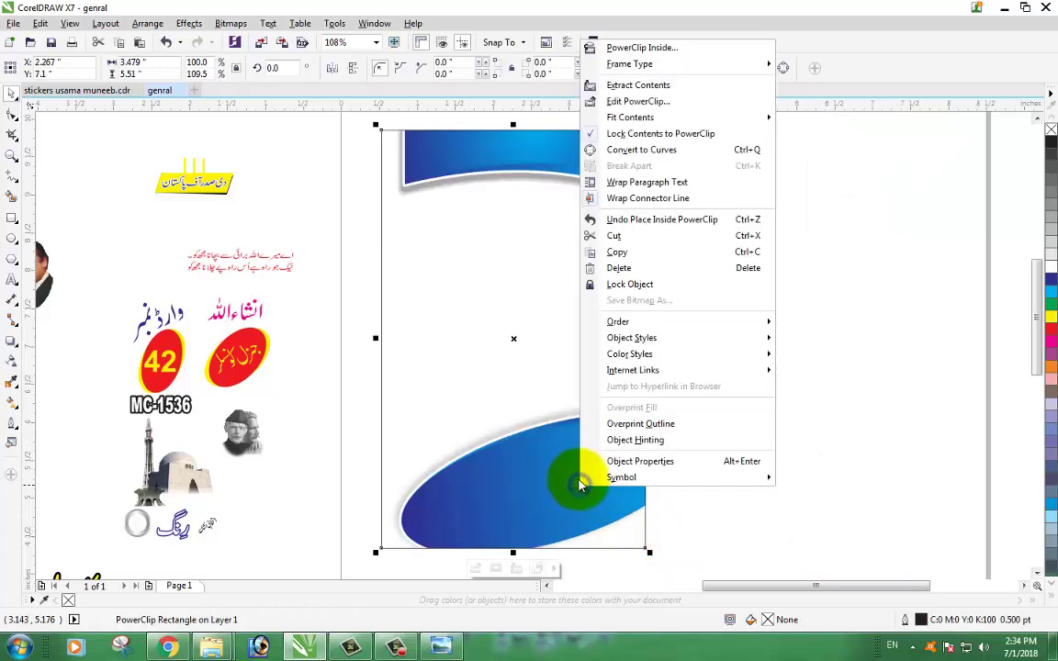
left_click(646, 103)
left_click(615, 463)
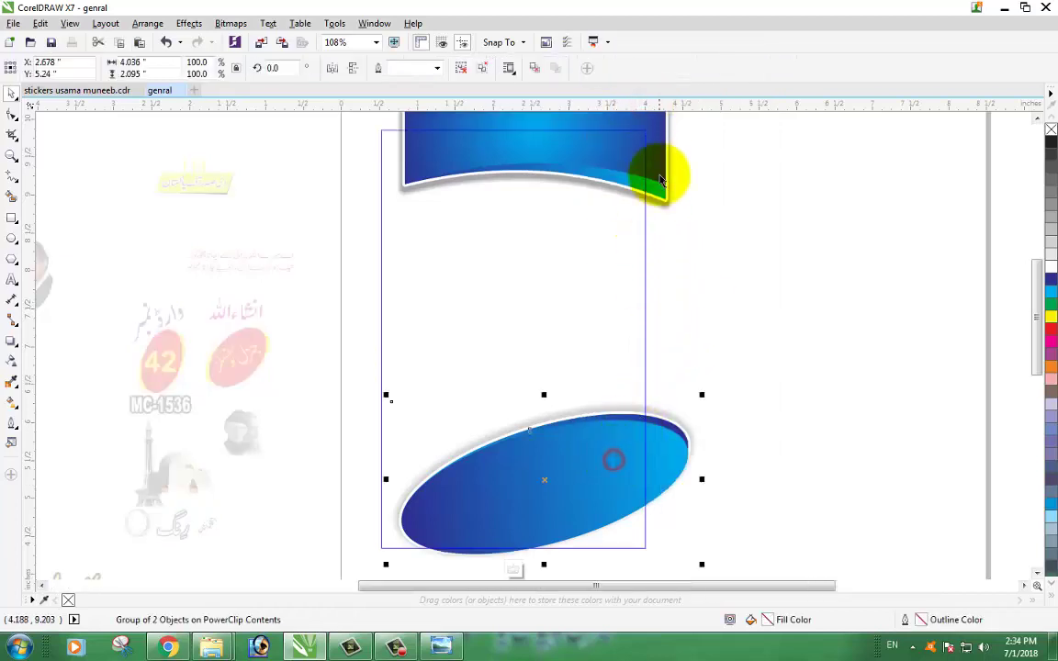
left_click(657, 182, "shift")
left_click_drag(668, 189, 642, 228)
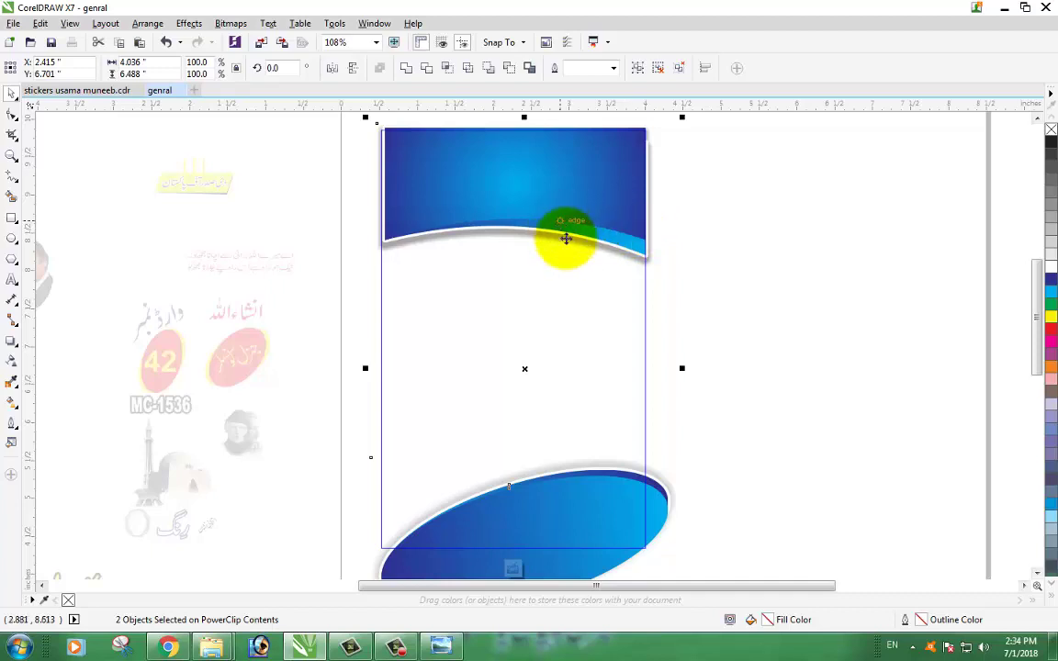
Widen both blue shapes symmetrically to about 4.28 inches past the rectangle's sides and finish editing the PowerClip.
left_click_drag(685, 369, 693, 370)
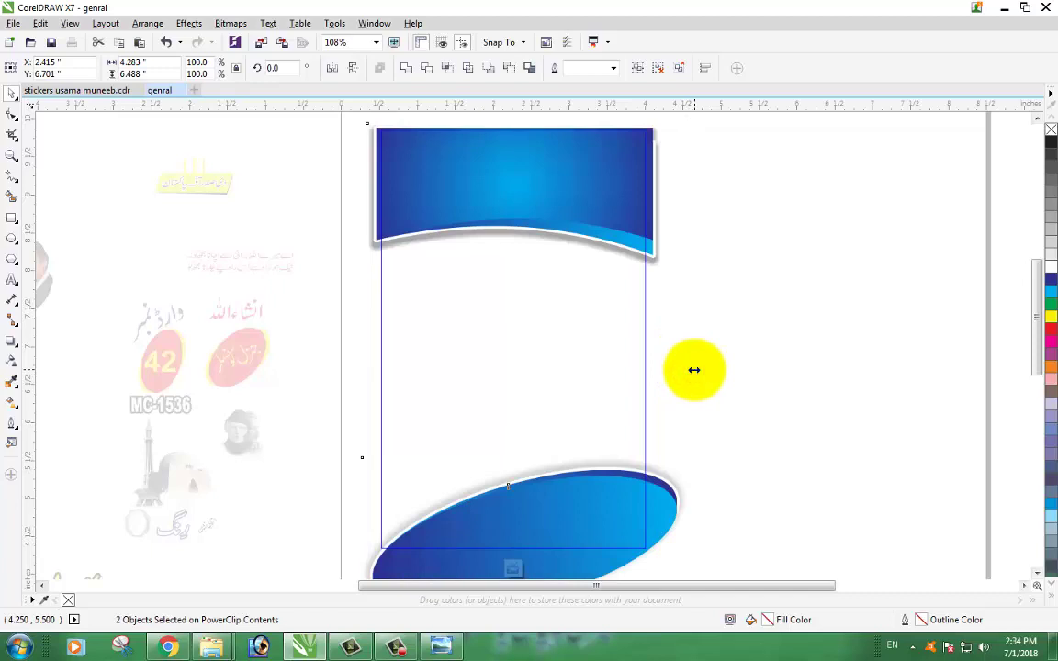
left_click_drag(693, 369, 694, 369)
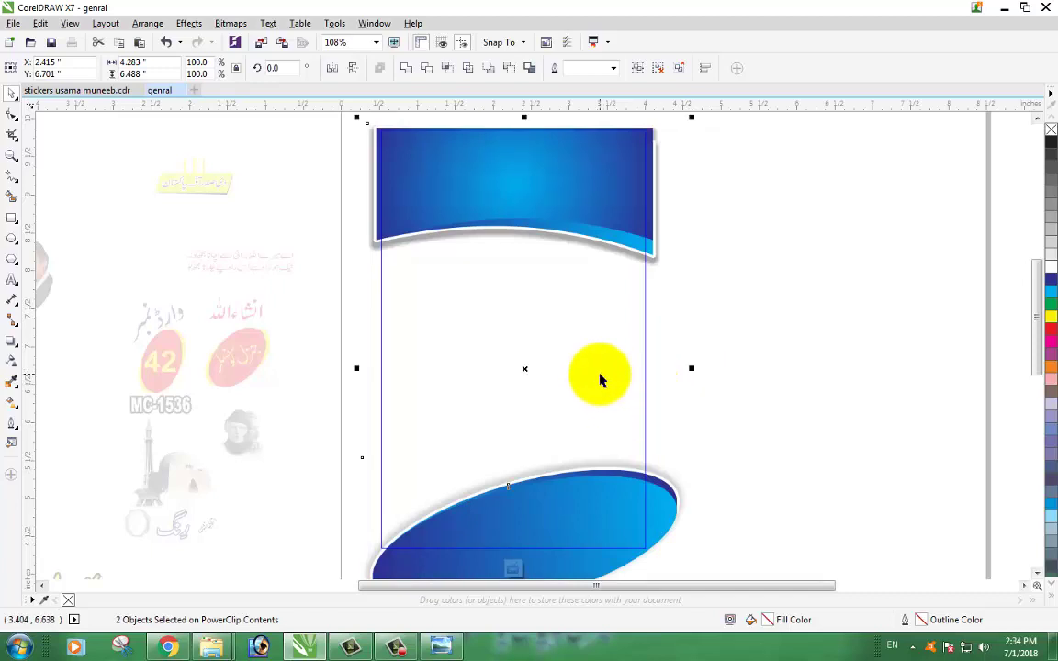
right_click(609, 209)
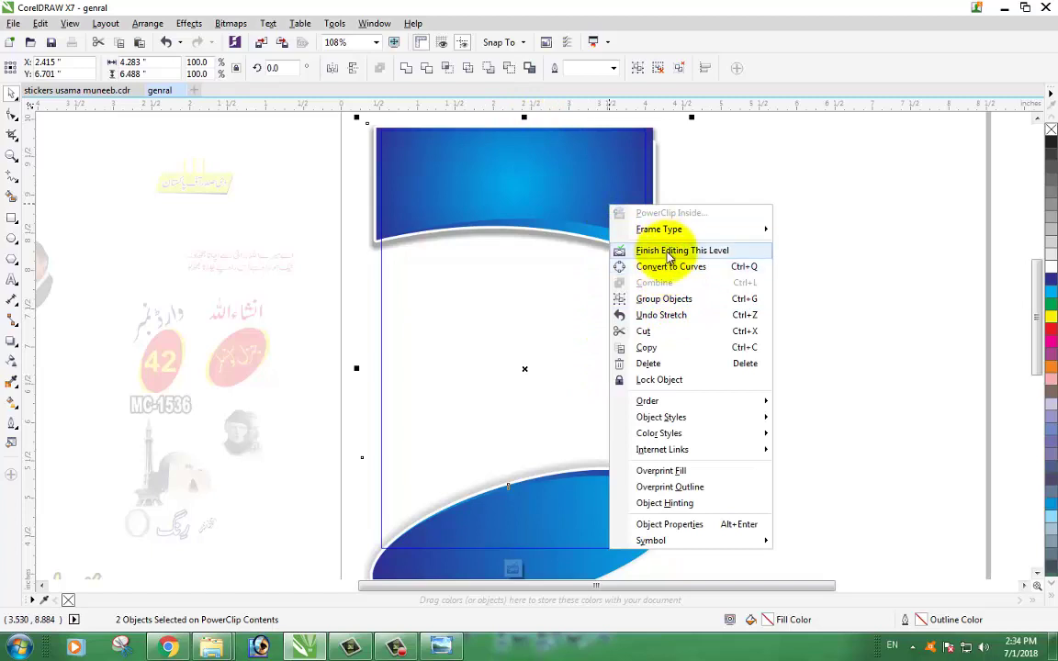
left_click(670, 252)
left_click(723, 327)
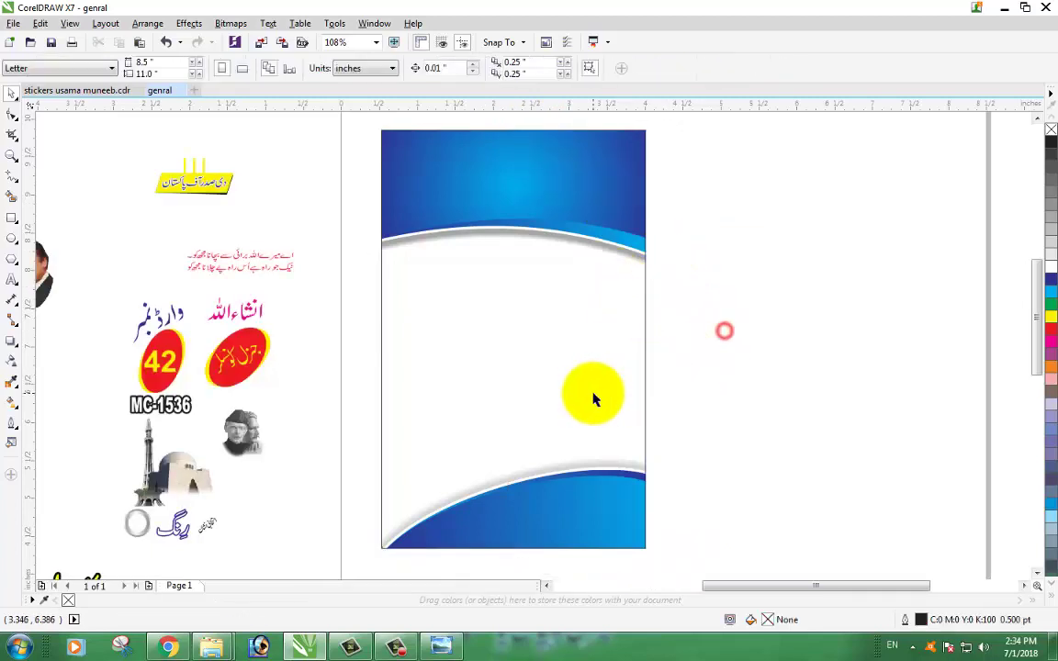
Fill the PowerClip rectangle's background with cyan (C100 M0 Y0 K0).
scroll(578, 420, "down", 2)
key("z")
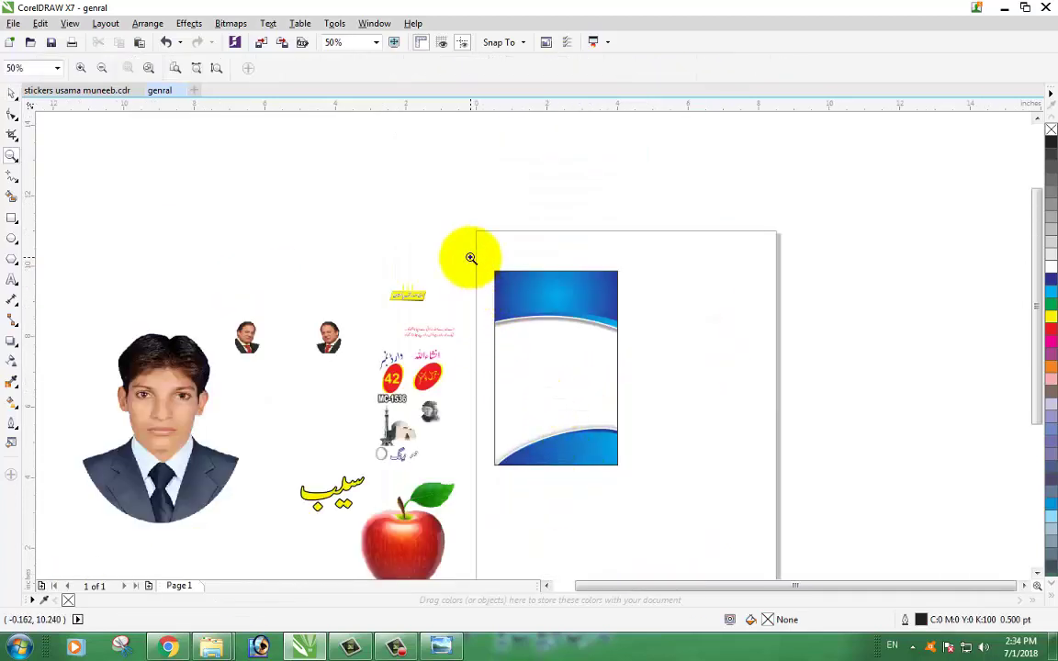
left_click_drag(470, 258, 659, 528)
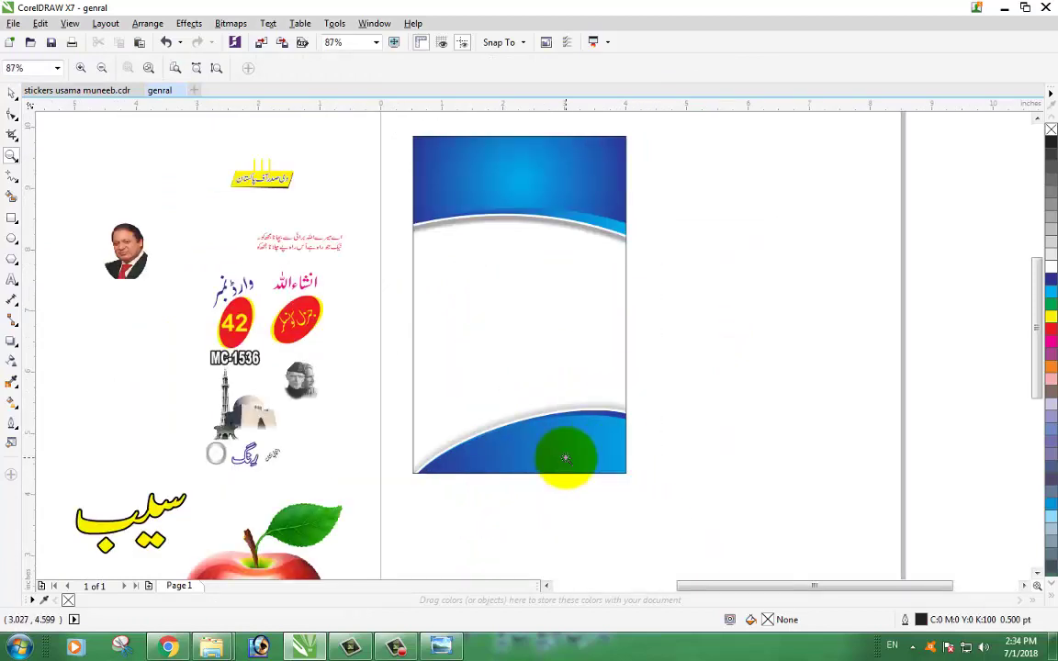
left_click(15, 114)
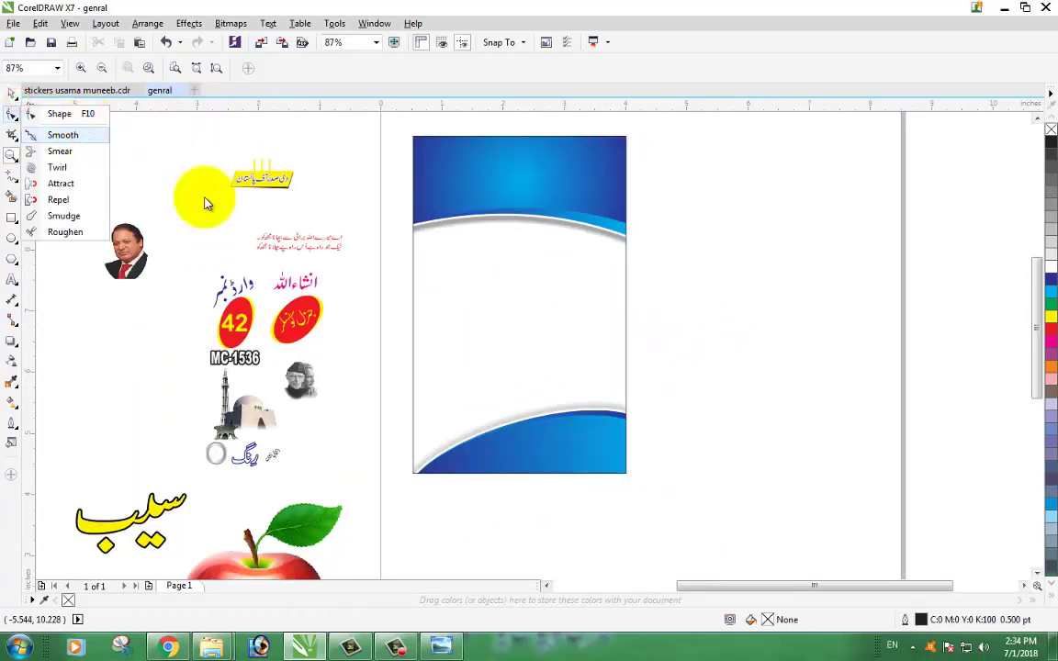
left_click(595, 264)
left_click(11, 92)
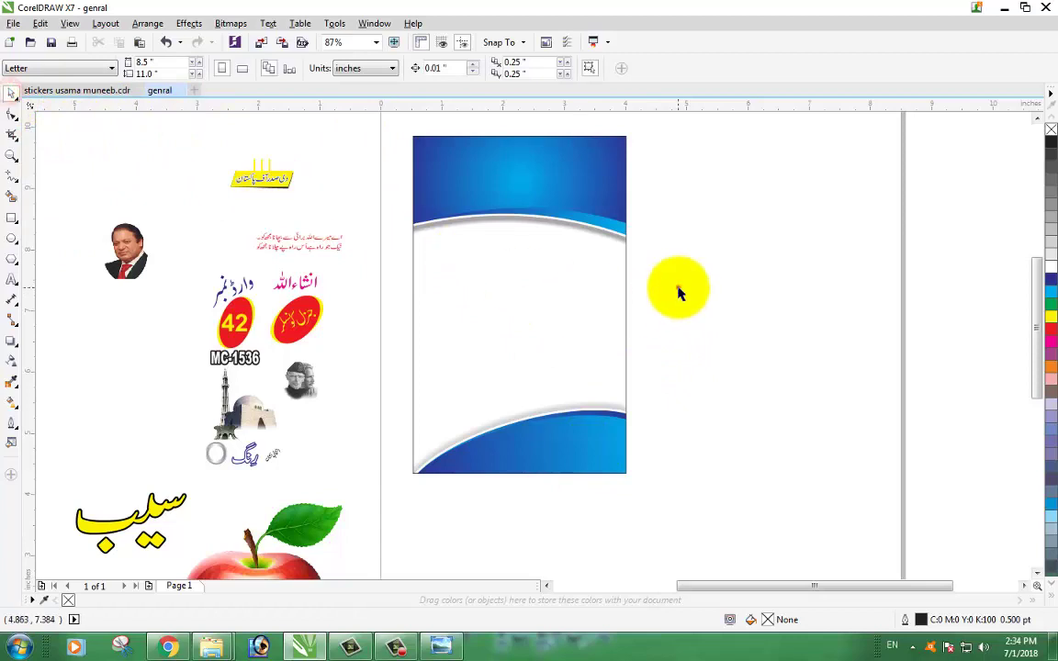
left_click(533, 328)
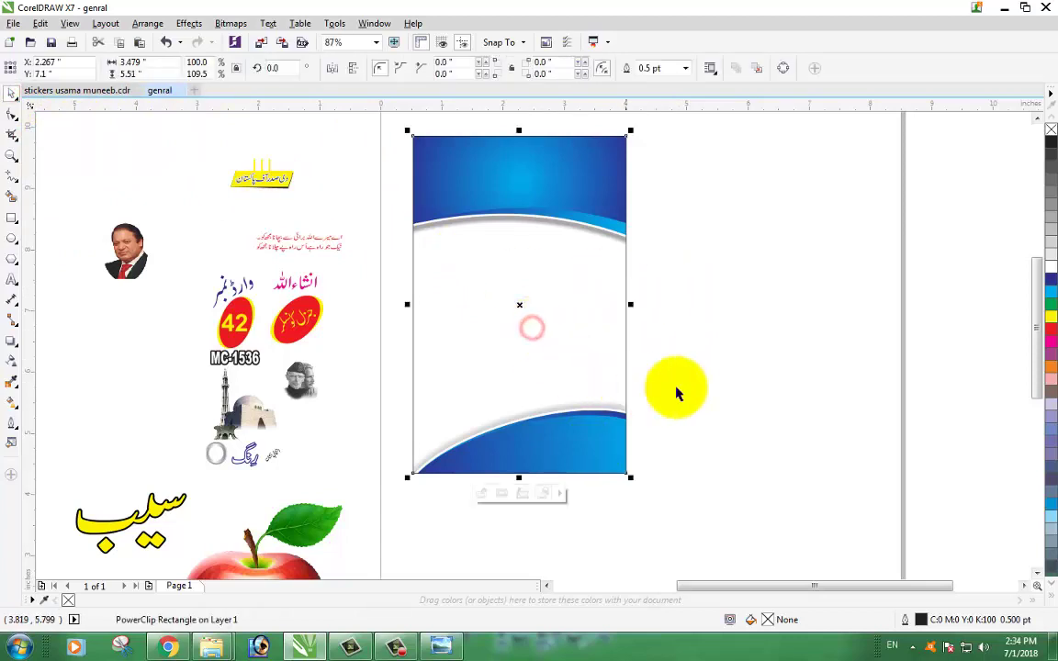
left_click_drag(1049, 297, 559, 342)
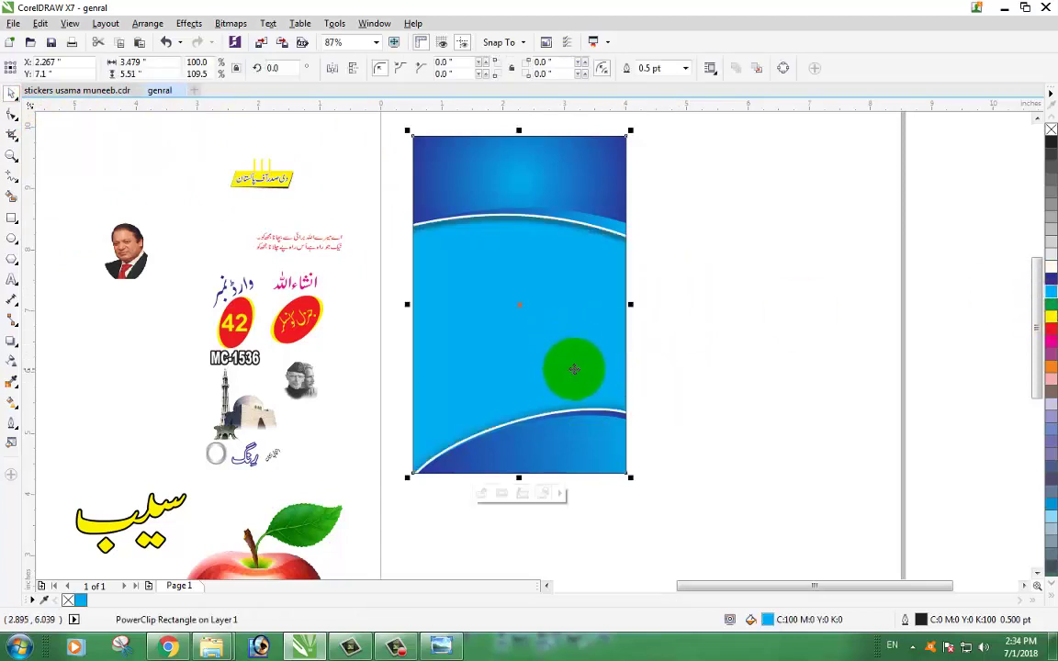
Apply a linear fountain fill down the rectangle, from cyan below the banner to light blue above the ellipse.
left_click(12, 404)
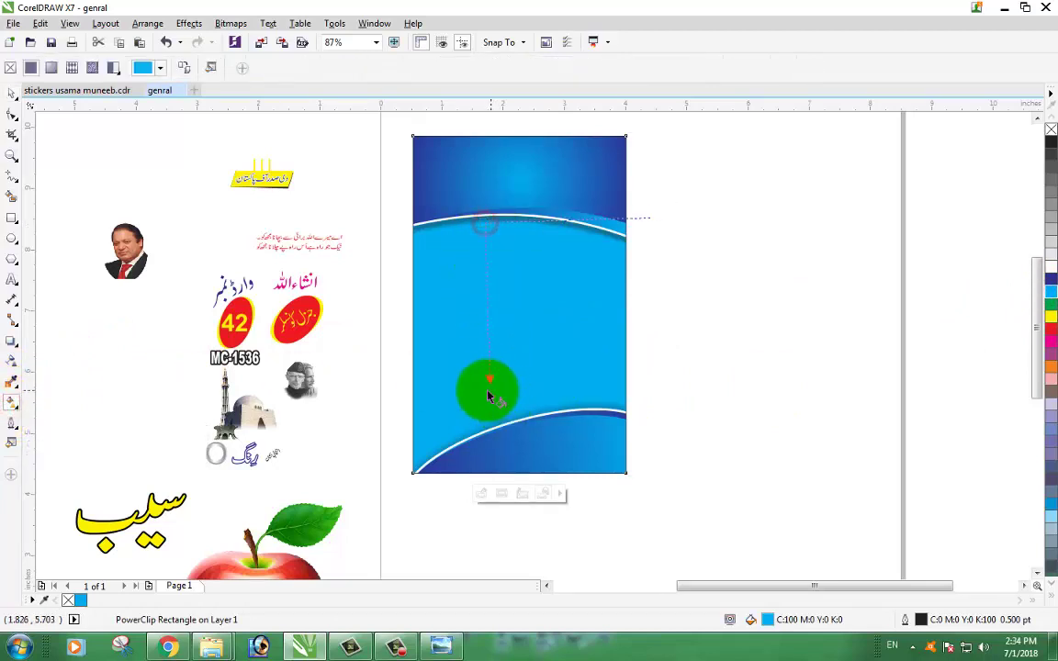
left_click_drag(485, 424, 486, 422)
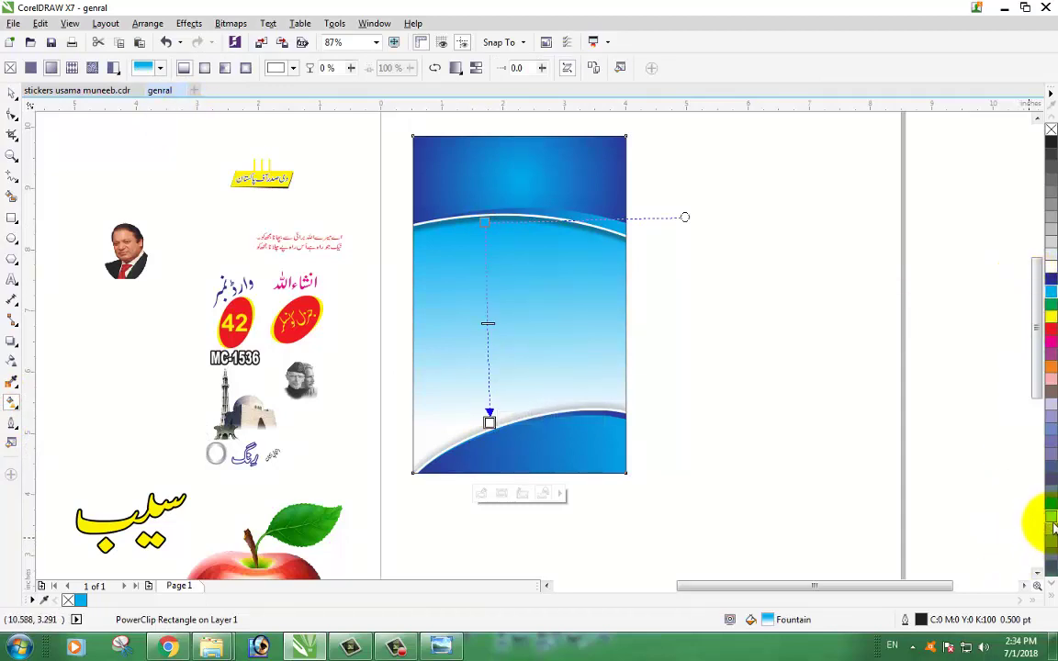
left_click_drag(1054, 522, 489, 422)
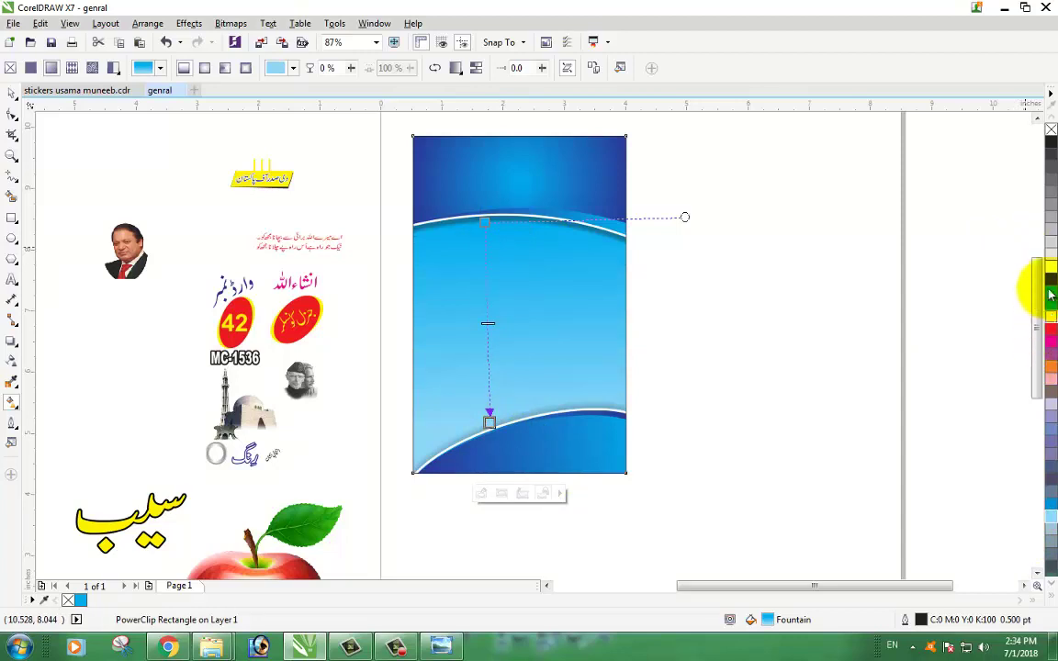
Recolour the rectangle's fountain fill with light yellow-green at its upper end and Pale Yellow at its lower end.
left_click_drag(1051, 278, 484, 222)
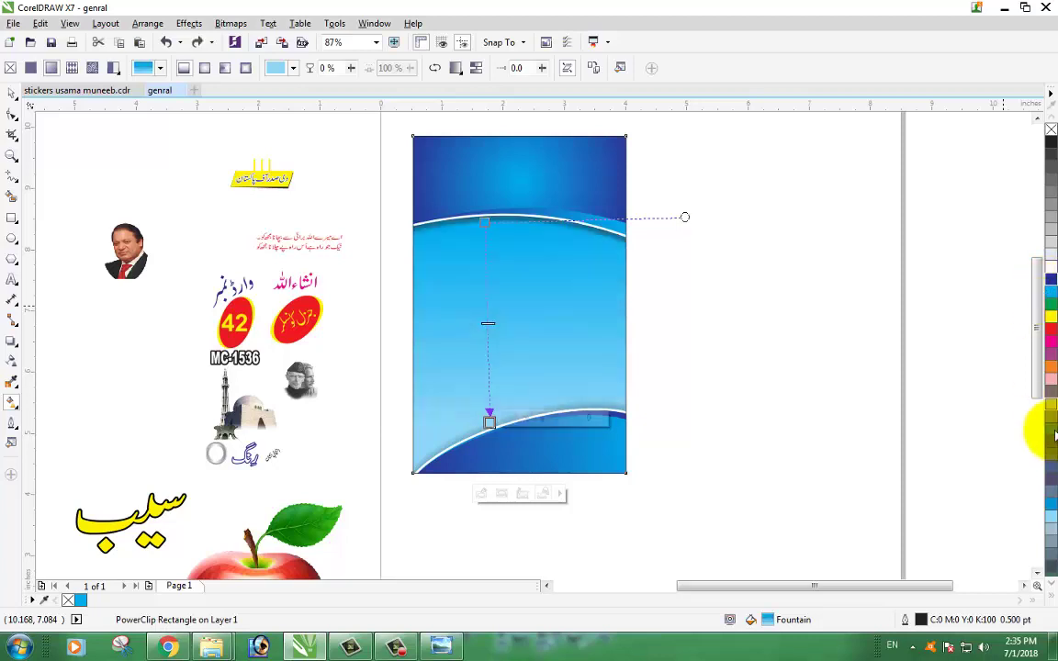
left_click(1051, 592)
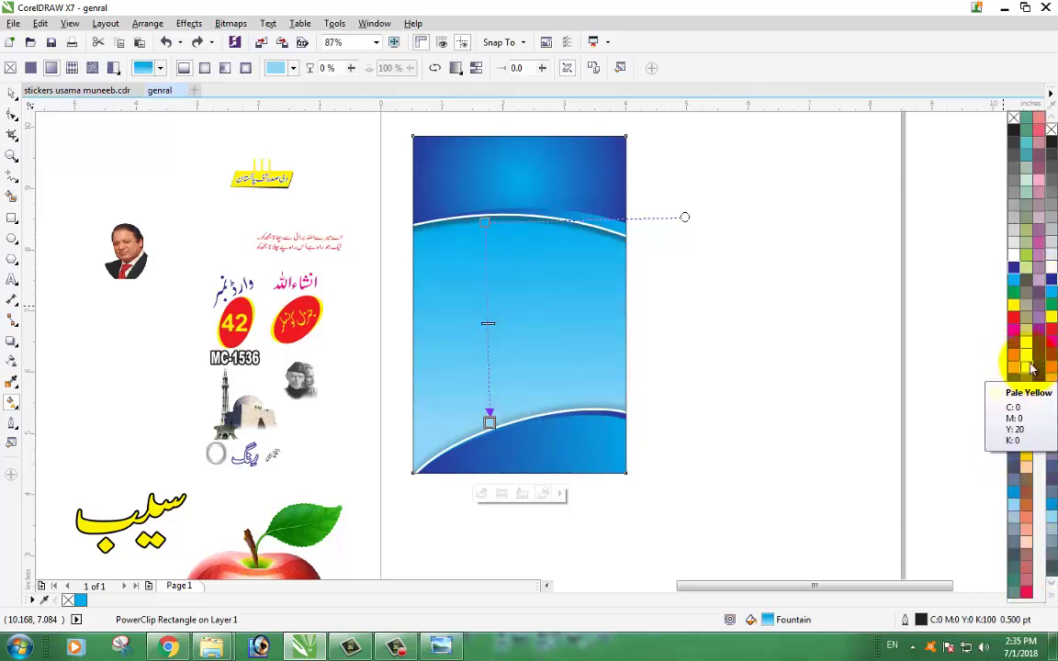
left_click_drag(1028, 267, 486, 224)
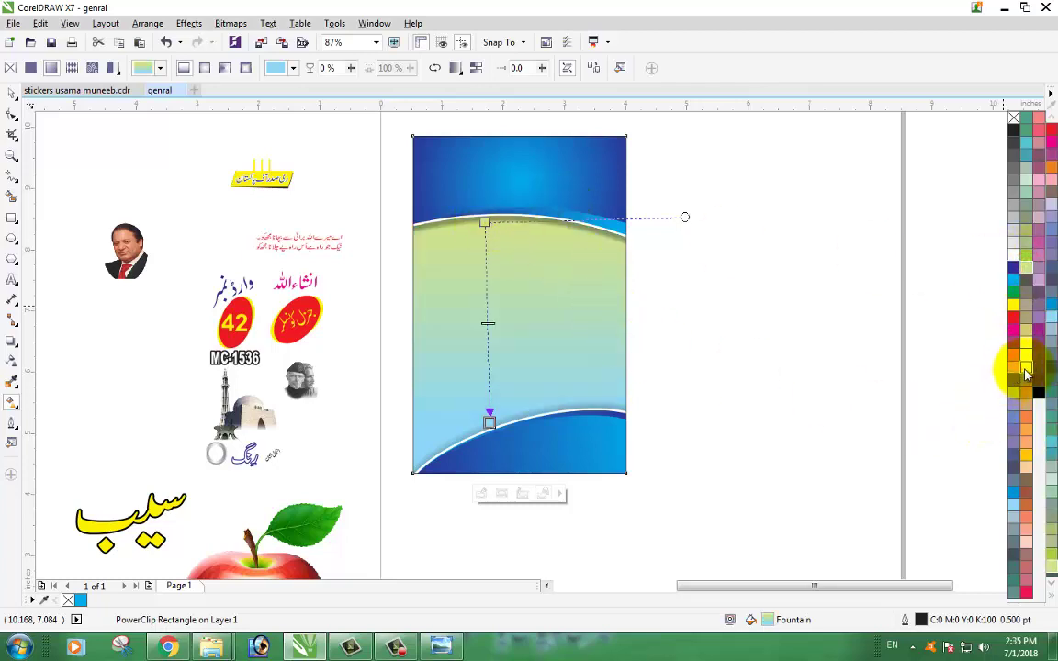
left_click_drag(1027, 373, 212, 289)
left_click(11, 93)
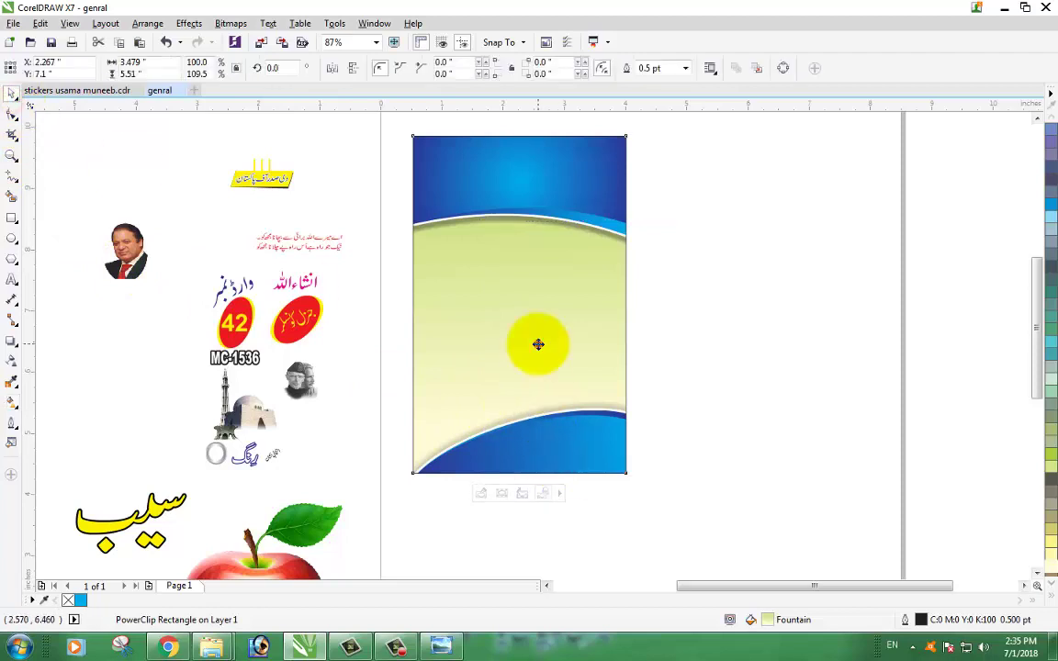
left_click(857, 376)
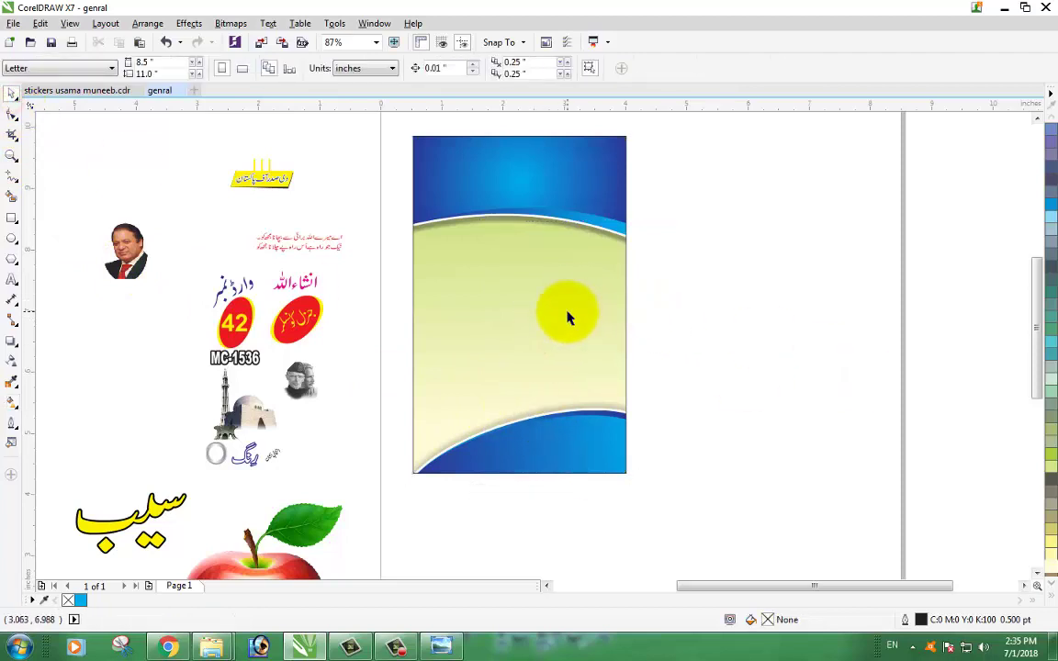
Change the upper colour of the rectangle's fountain fill to a stronger yellow-green and deselect it.
left_click(12, 404)
left_click(484, 314)
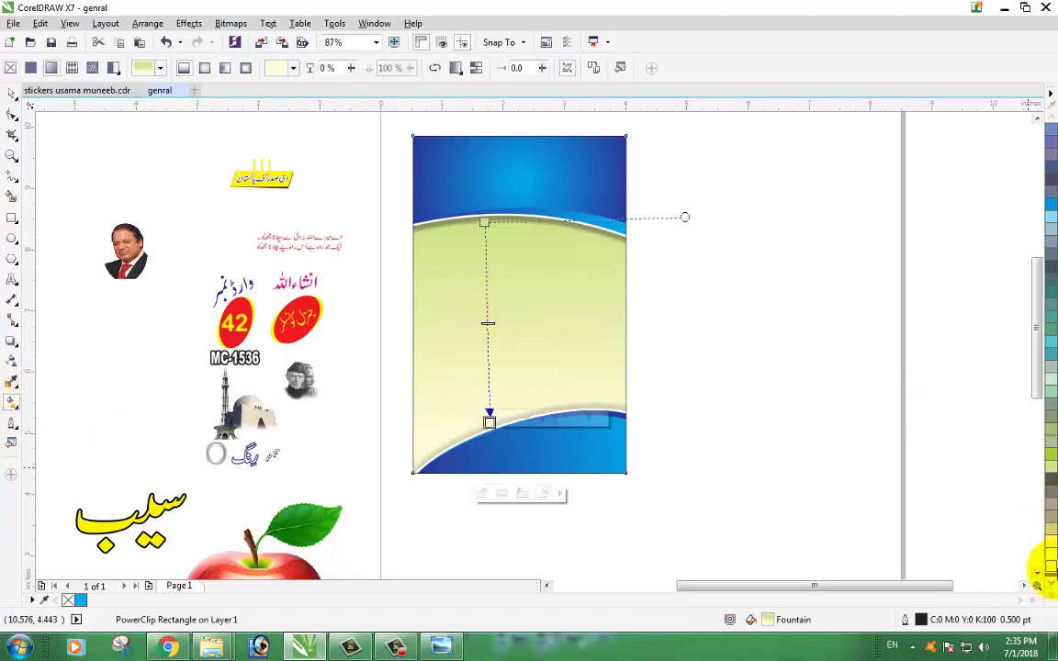
left_click(1049, 597)
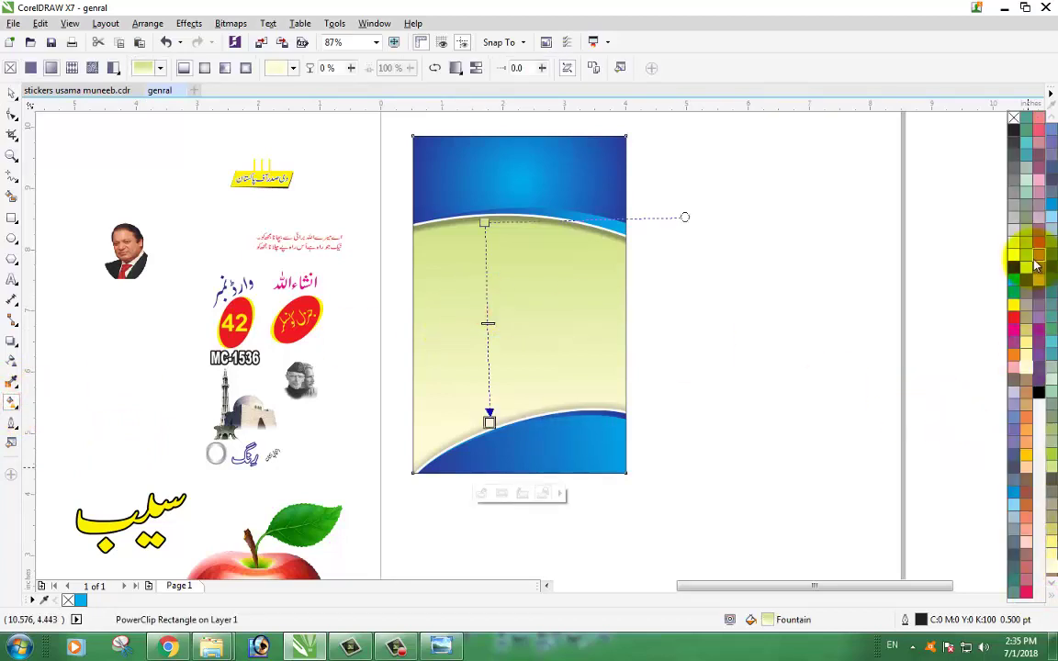
left_click_drag(1030, 261, 487, 228)
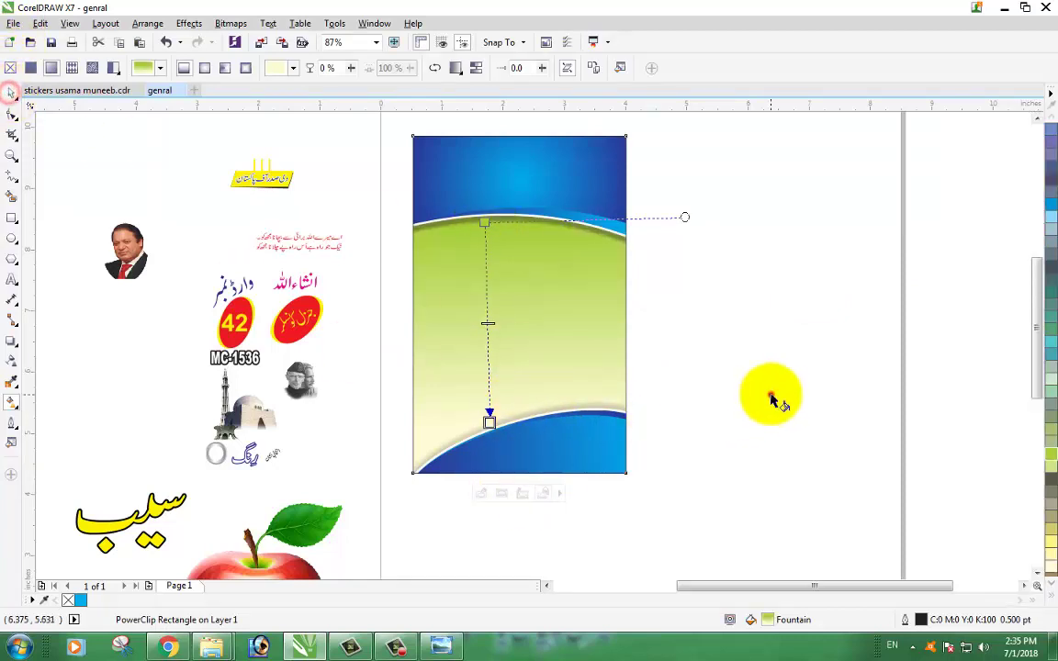
left_click(770, 395)
left_click(11, 96)
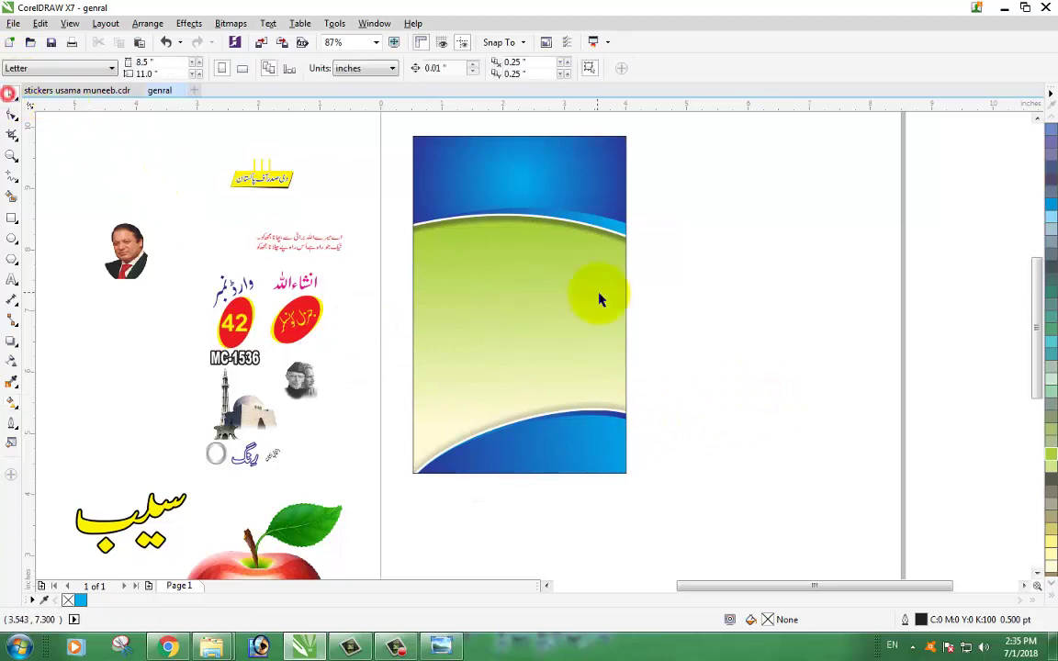
left_click(718, 281)
scroll(642, 241, "down", 2)
scroll(641, 240, "up", 2)
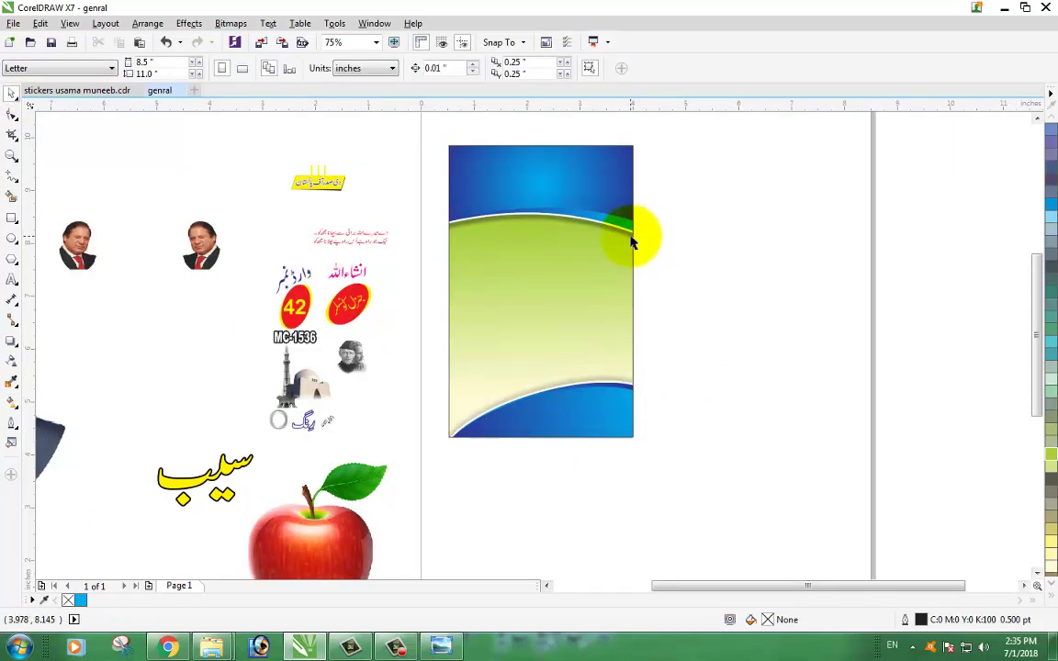
Move the pair of oval portraits from beside the page onto the blue banner at the top of the sticker.
left_click_drag(266, 146, 389, 218)
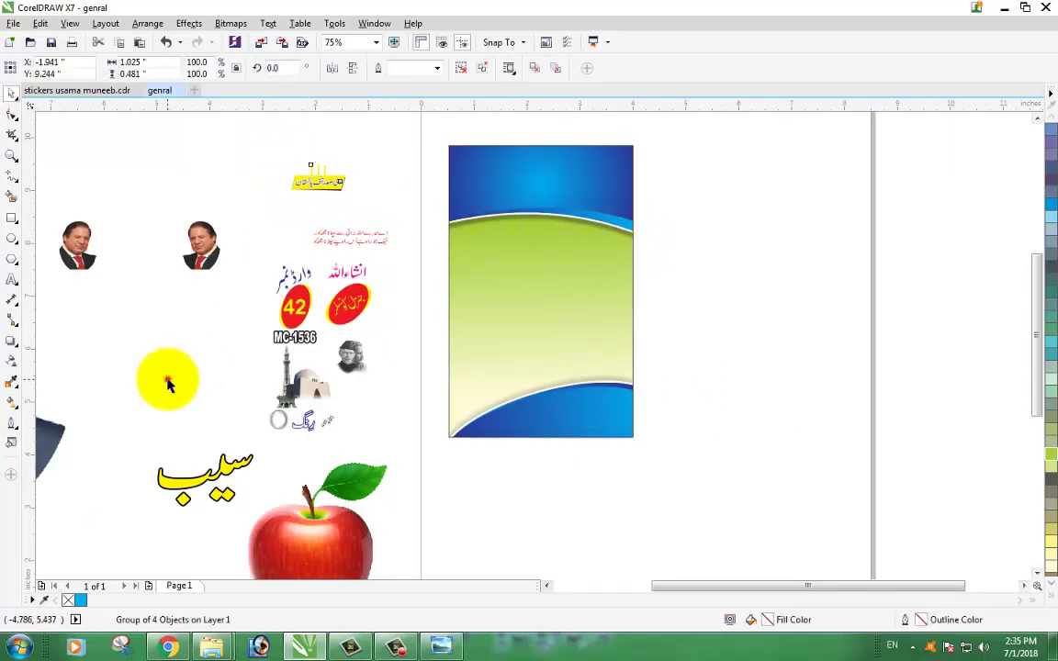
left_click(168, 379)
left_click_drag(272, 237, 606, 193)
left_click(725, 208)
left_click(214, 241)
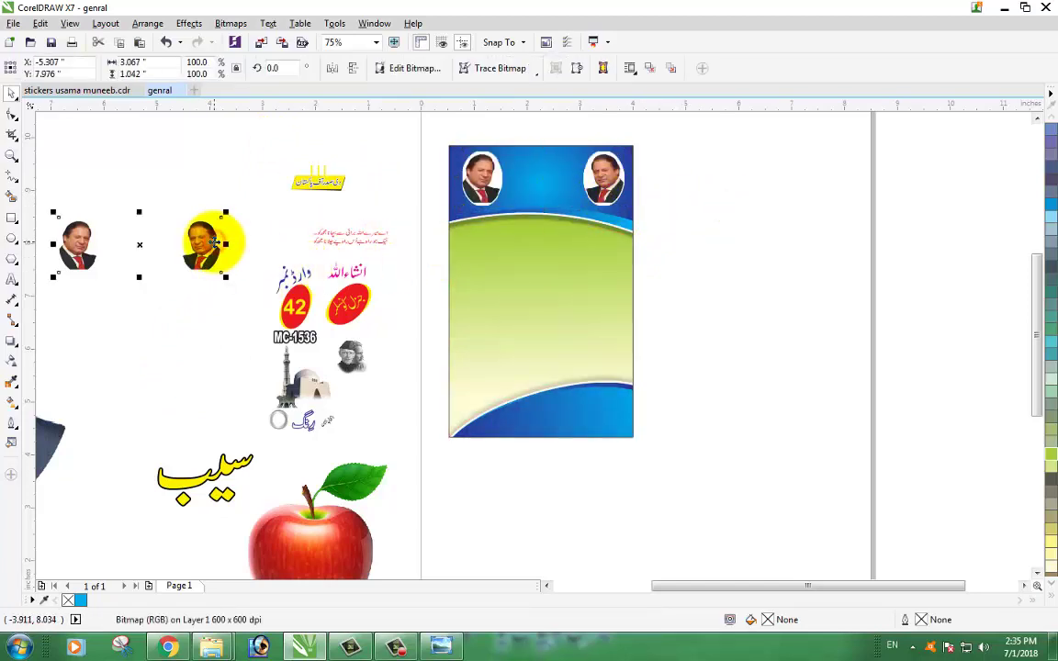
key("Escape")
scroll(637, 153, "up", 2)
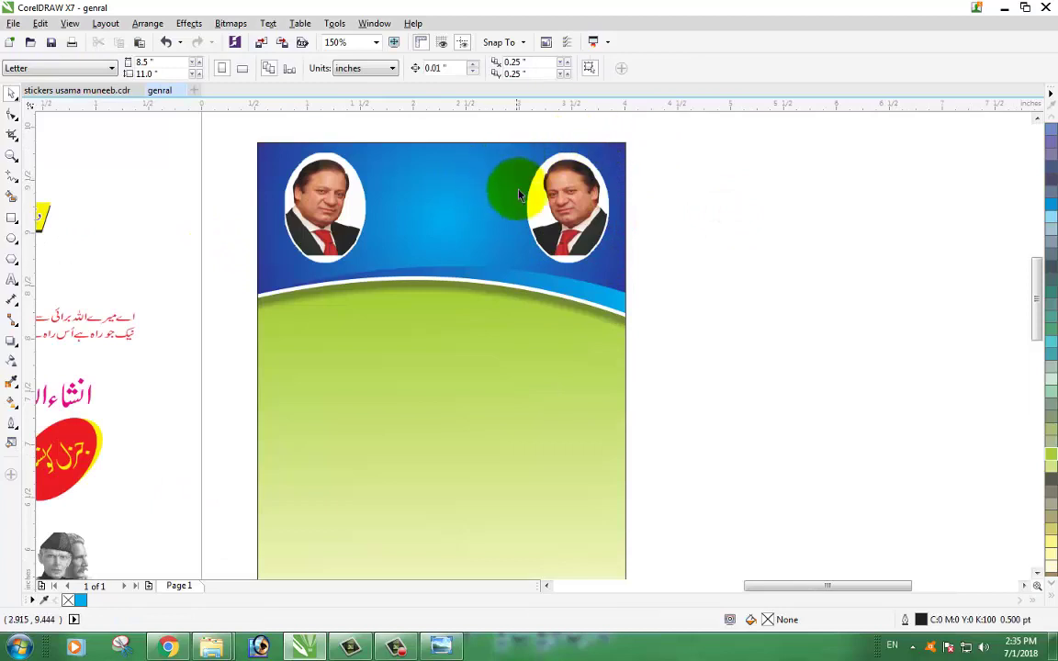
mouse_move(519, 194)
left_mouse_down()
mouse_move(541, 193)
mouse_move(532, 195)
left_mouse_up()
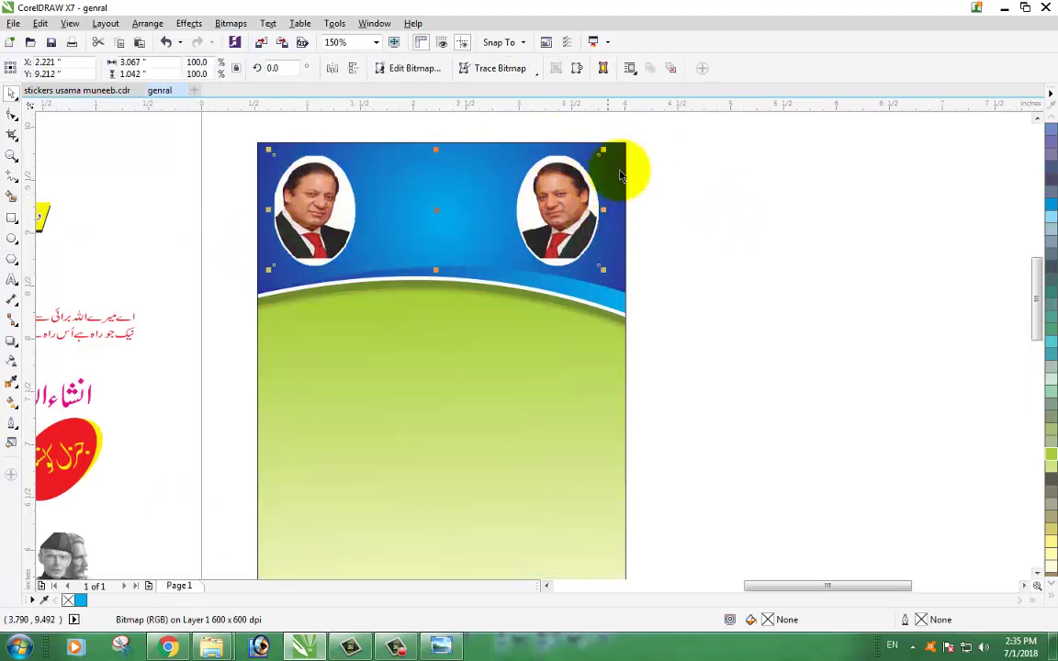
Enlarge the portrait pair to about 3.35 × 1.14 inches and nudge it left to even out the side margins in the banner.
left_click_drag(601, 149, 627, 149)
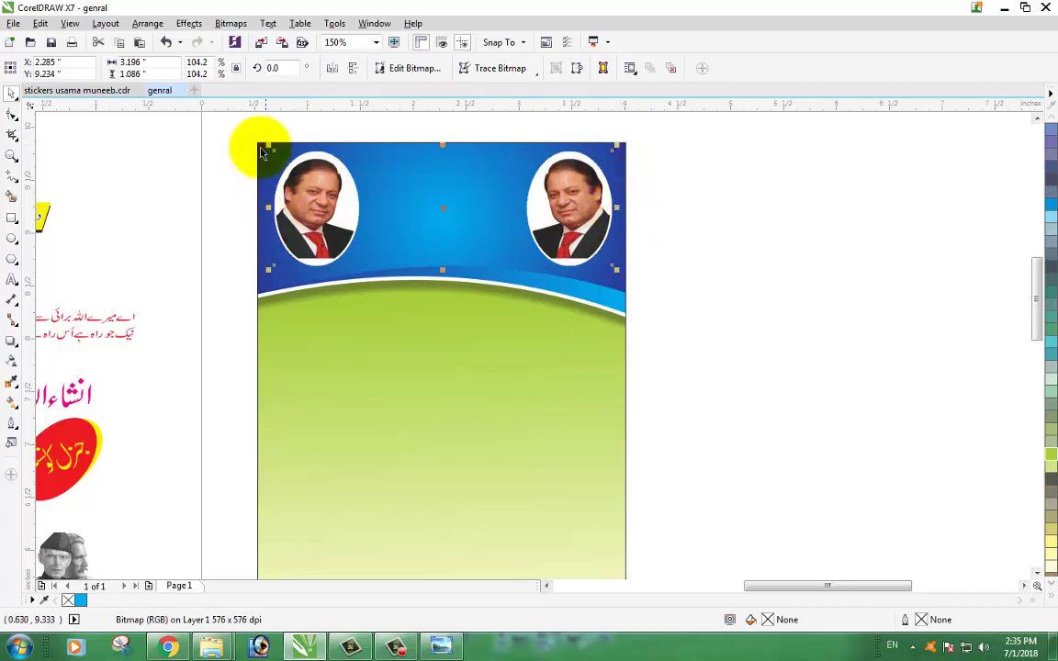
left_click_drag(268, 145, 248, 148)
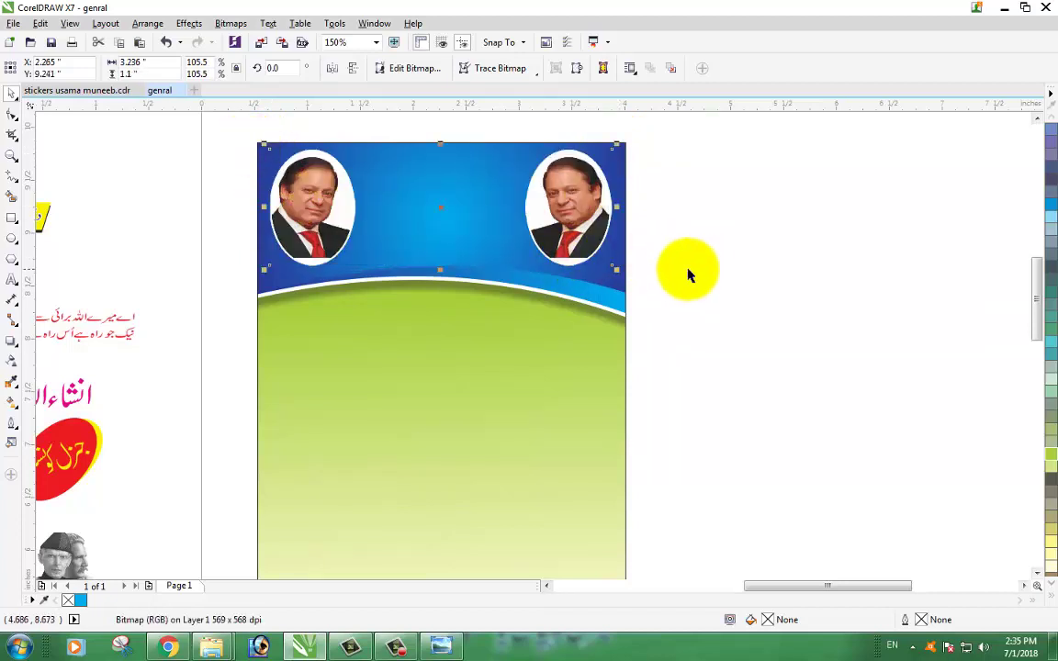
left_click_drag(612, 268, 626, 275)
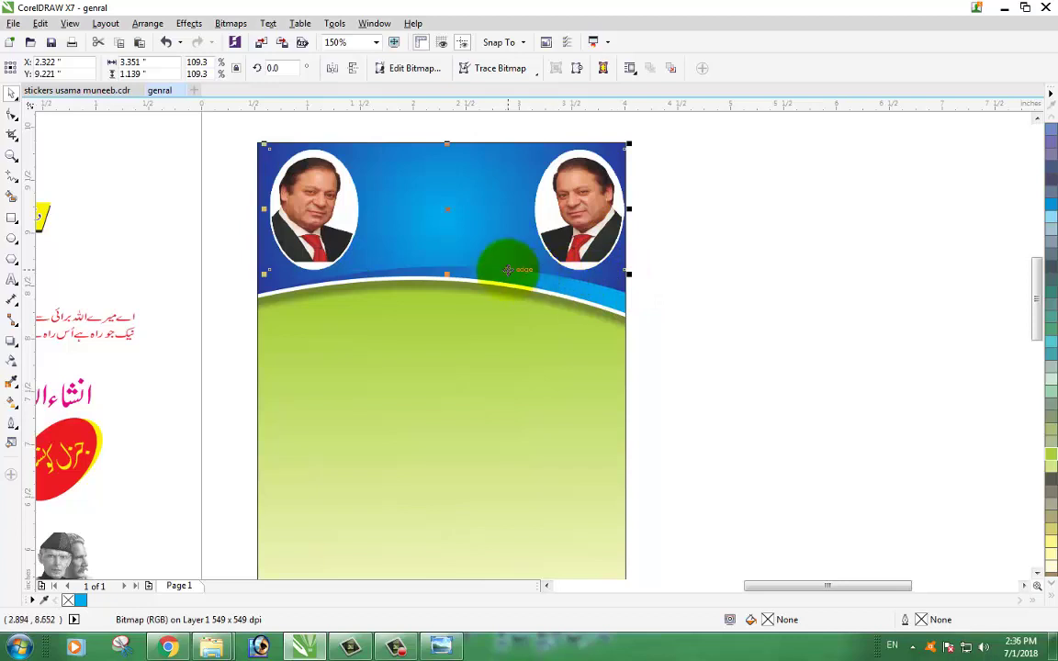
key("Left")
key("Left")
key("Left")
key("Left")
key("Left")
key("Left")
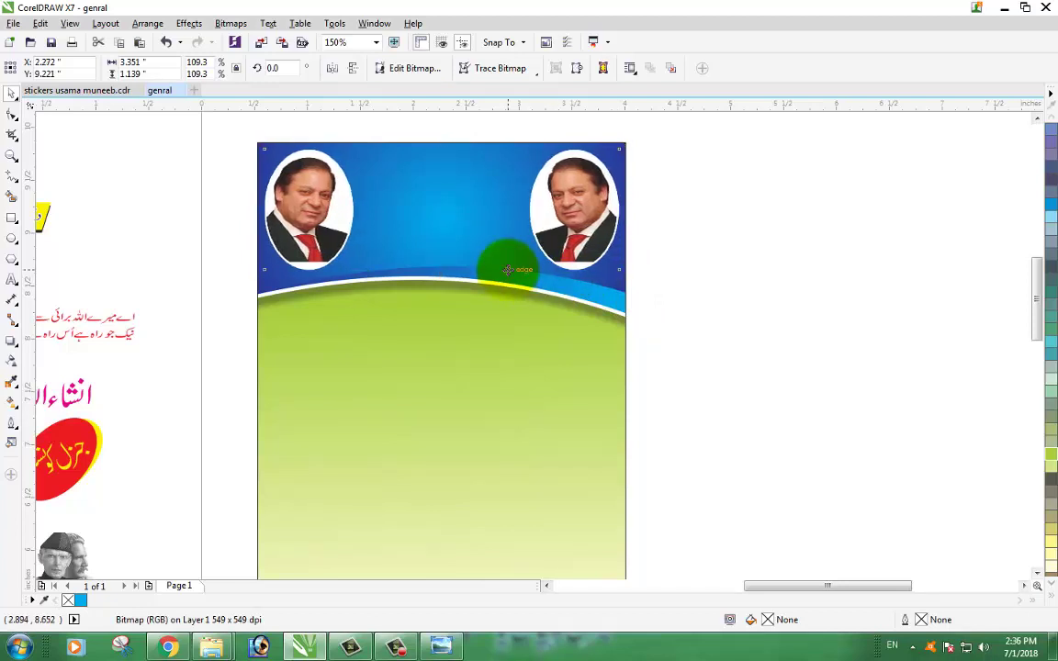
left_click(745, 274)
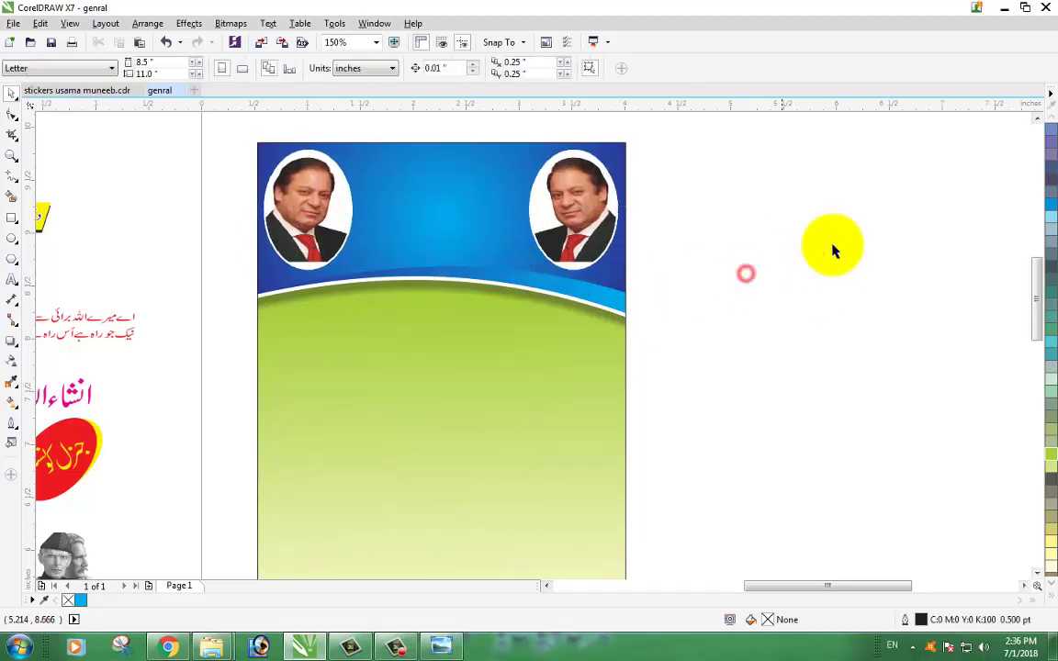
Move the yellow hanging label group from beside the page to the banner's upper middle, between the two portraits.
scroll(718, 286, "down", 1)
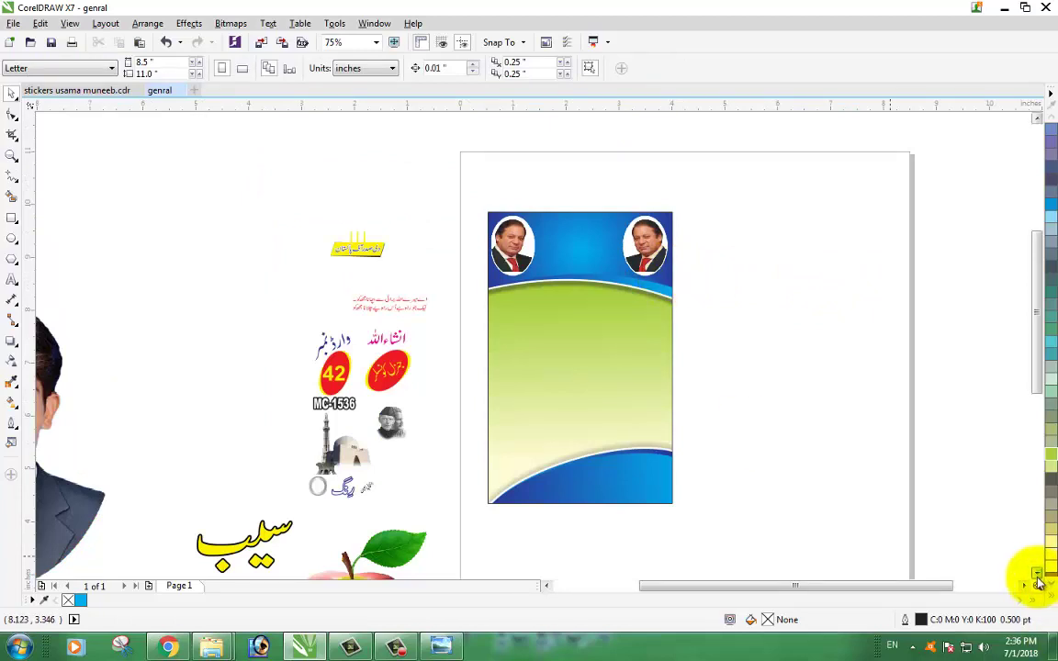
left_click(1037, 575)
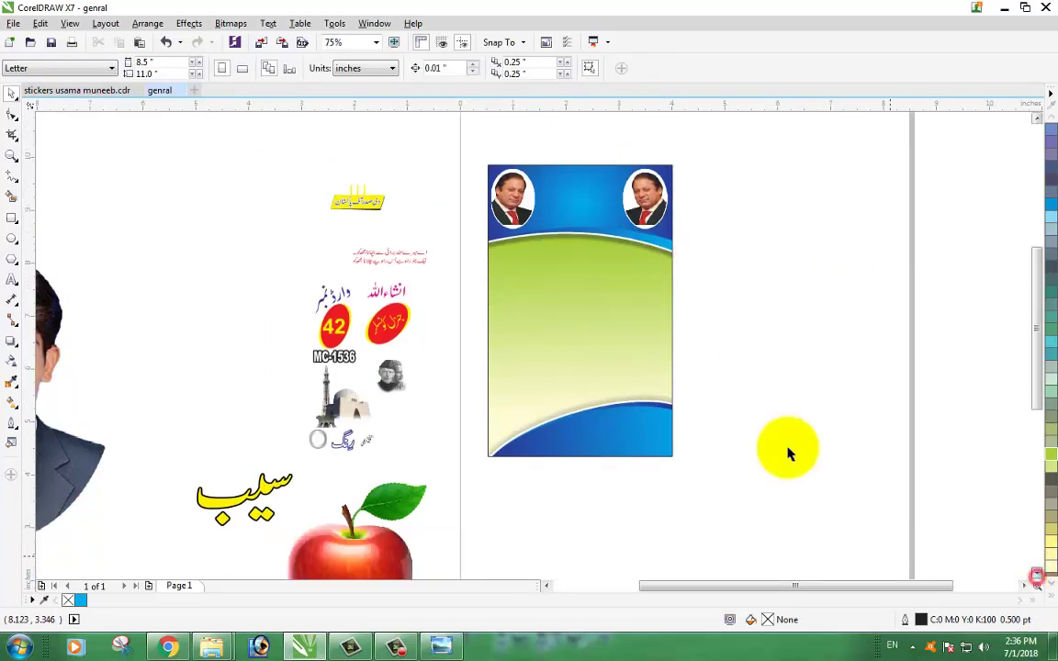
left_click(159, 242)
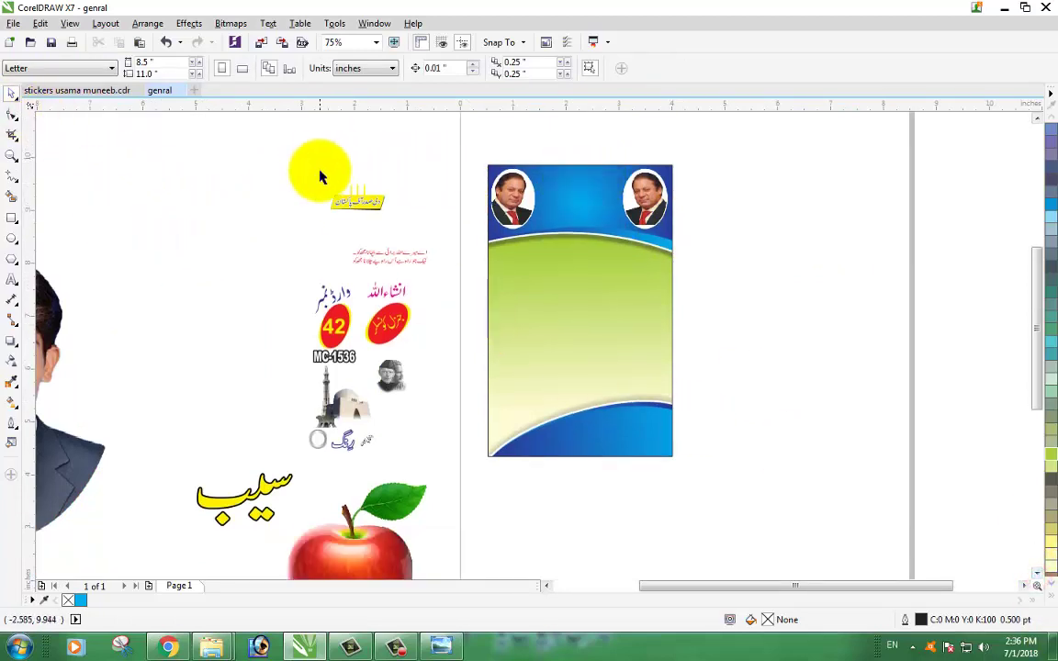
left_click_drag(321, 177, 589, 198)
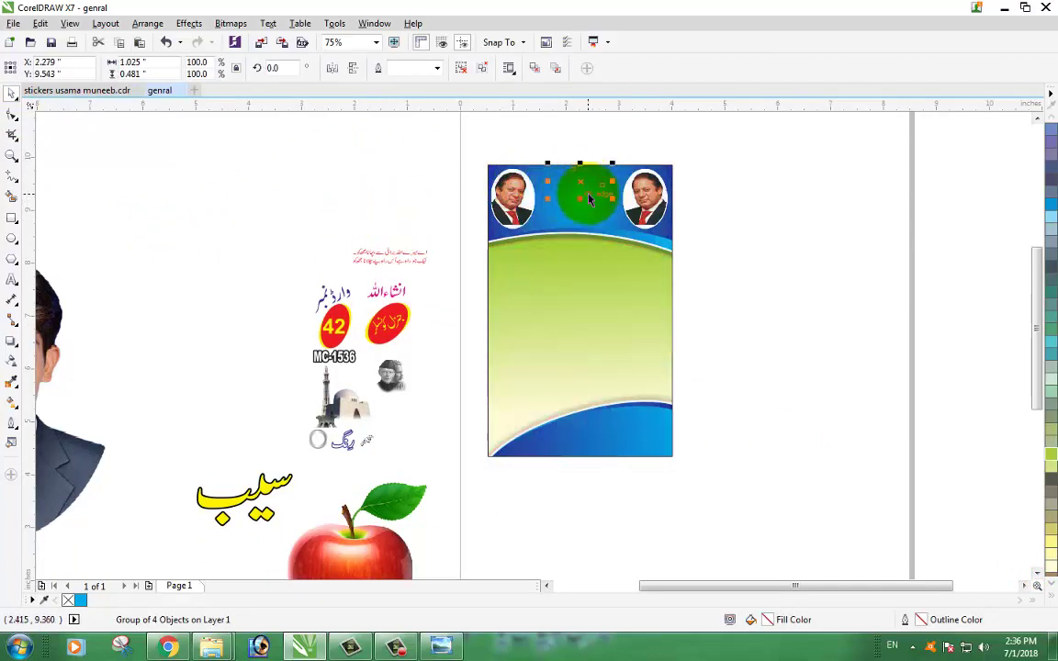
scroll(592, 184, "up", 2)
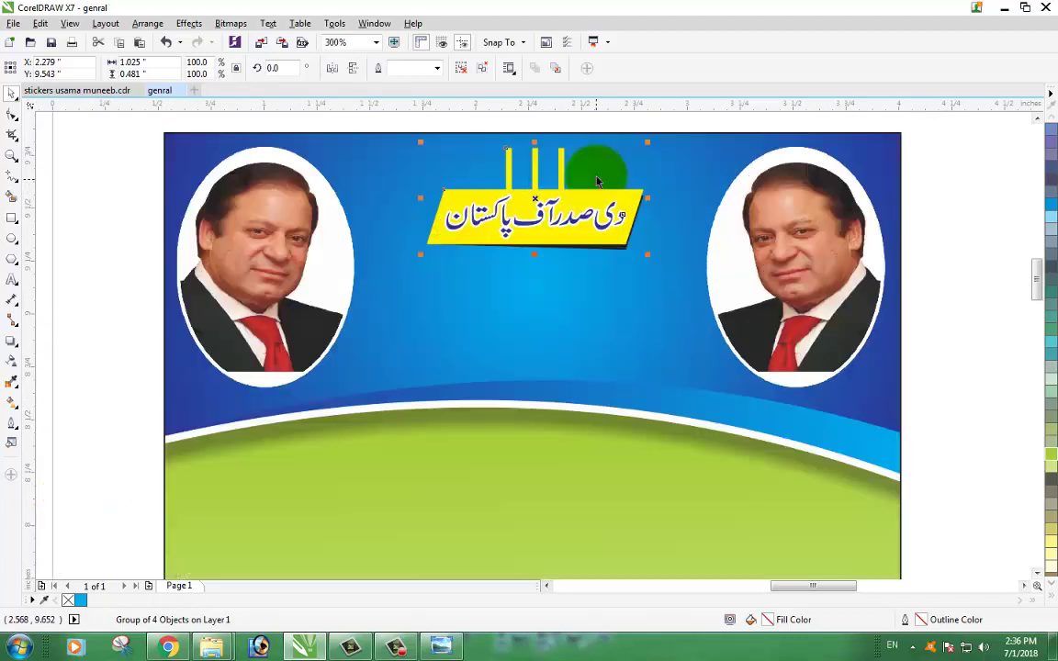
left_click(933, 161)
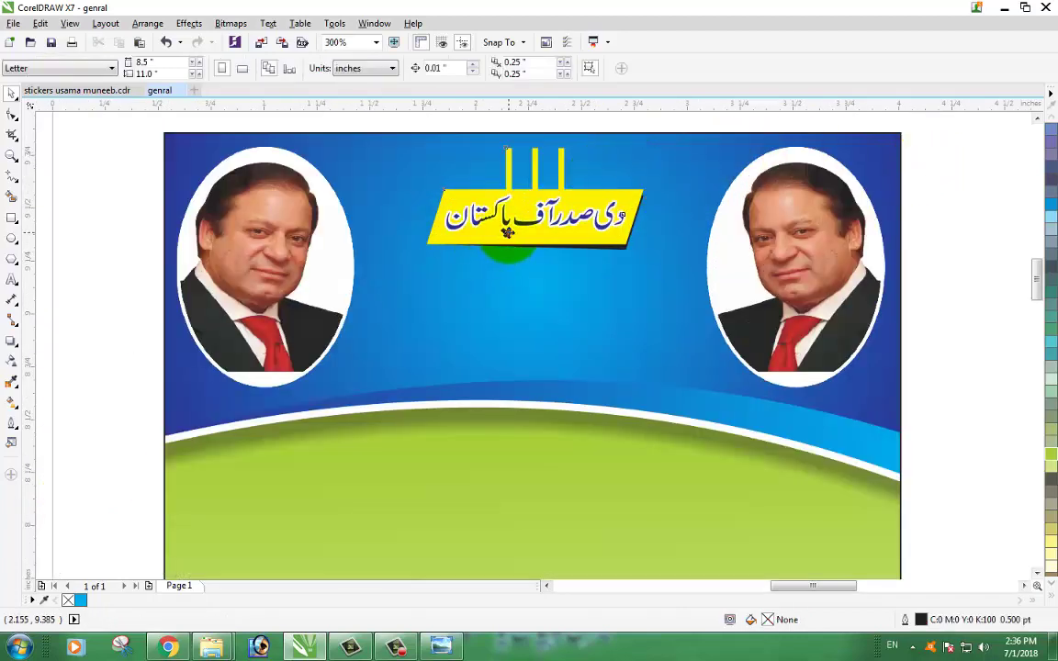
Shift the yellow label group slightly left and up so its three bars nearly reach the sticker's top edge.
left_click(510, 230)
left_click_drag(511, 231, 504, 221)
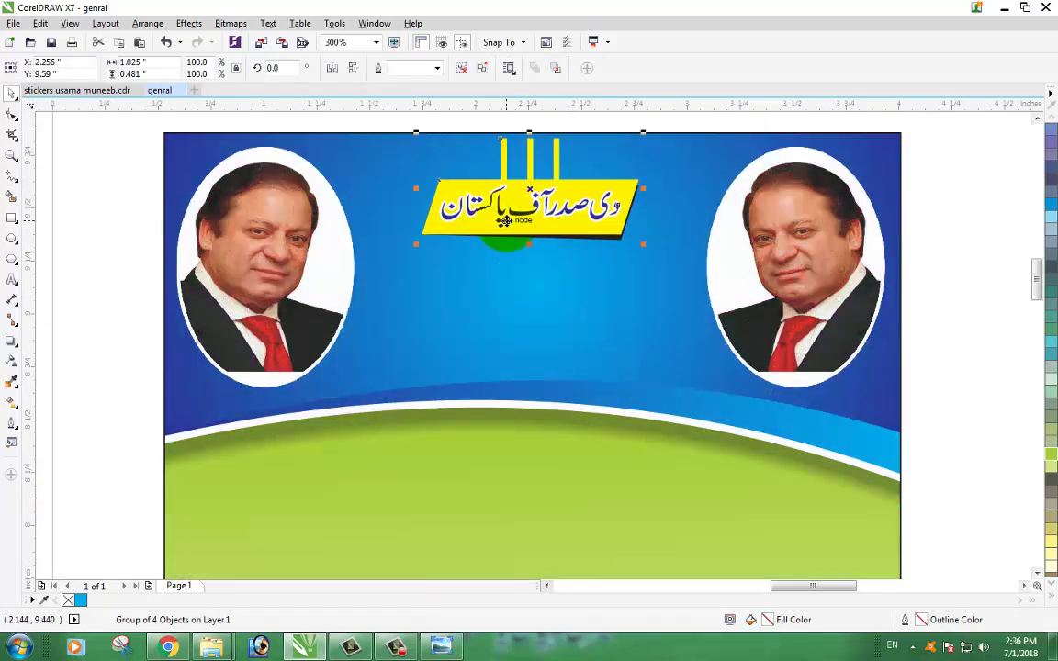
scroll(504, 220, "down", 1)
scroll(530, 205, "up", 1)
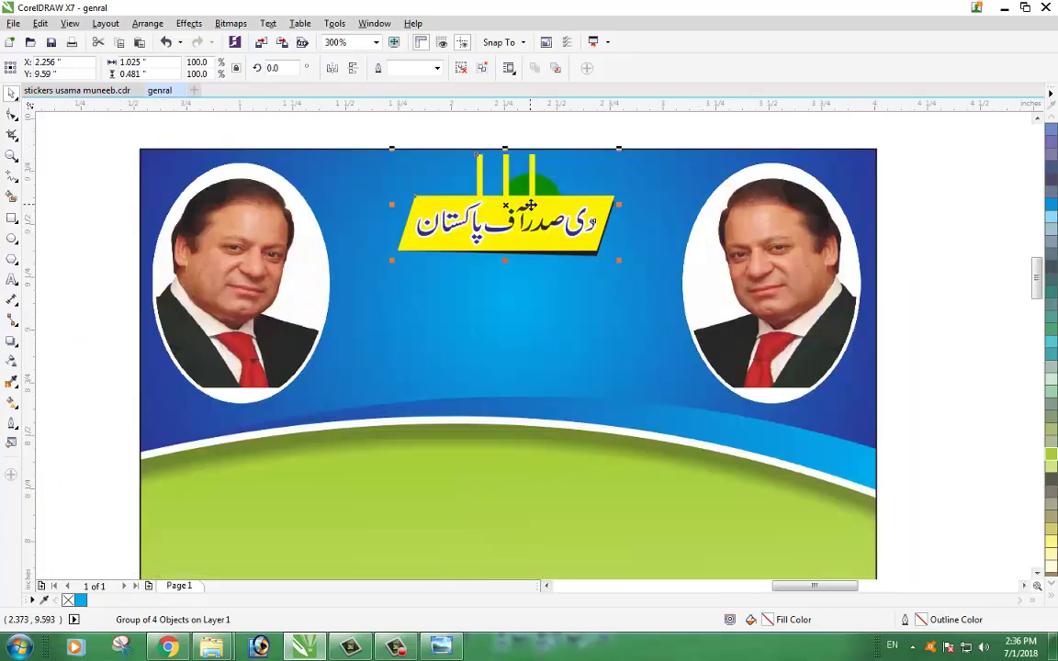
left_click_drag(525, 199, 525, 196)
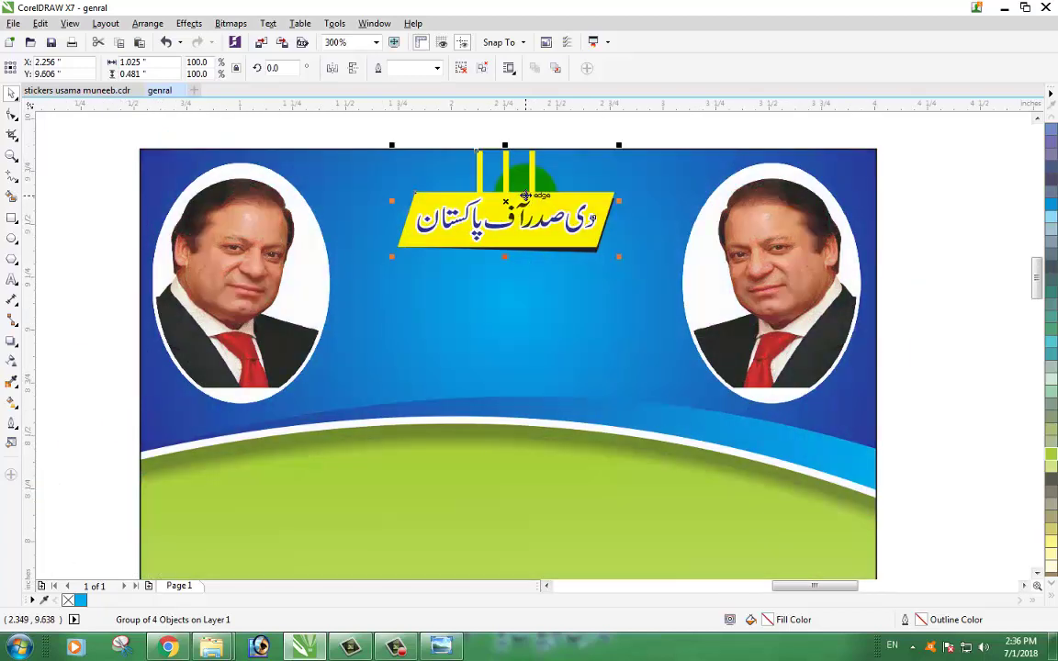
scroll(525, 196, "down", 1)
scroll(524, 195, "down", 1)
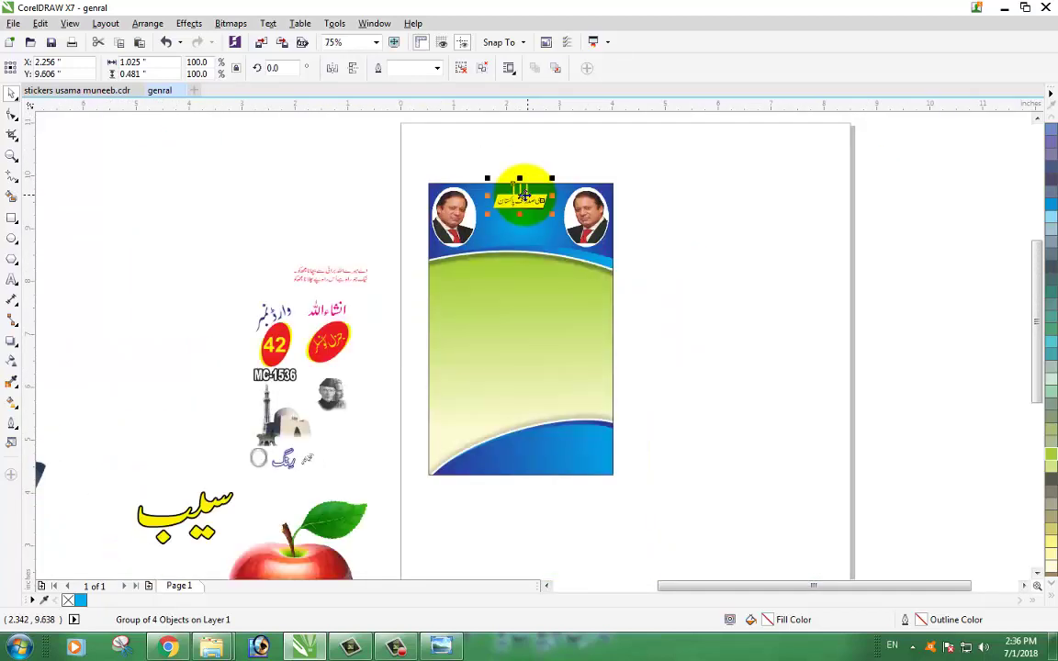
left_click(661, 225)
Fine-position the yellow label group at about X 2.251, Y 9.61 inches so its bars meet the sticker's top border.
scroll(529, 178, "up", 2)
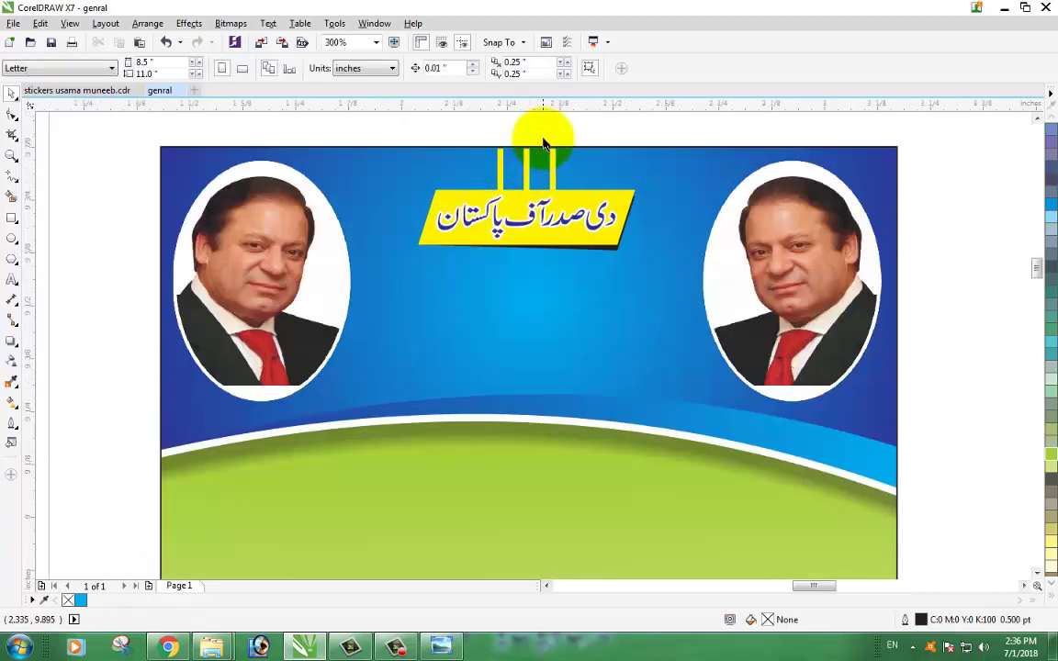
scroll(529, 177, "up", 2)
left_click_drag(484, 279, 478, 269)
key("Down")
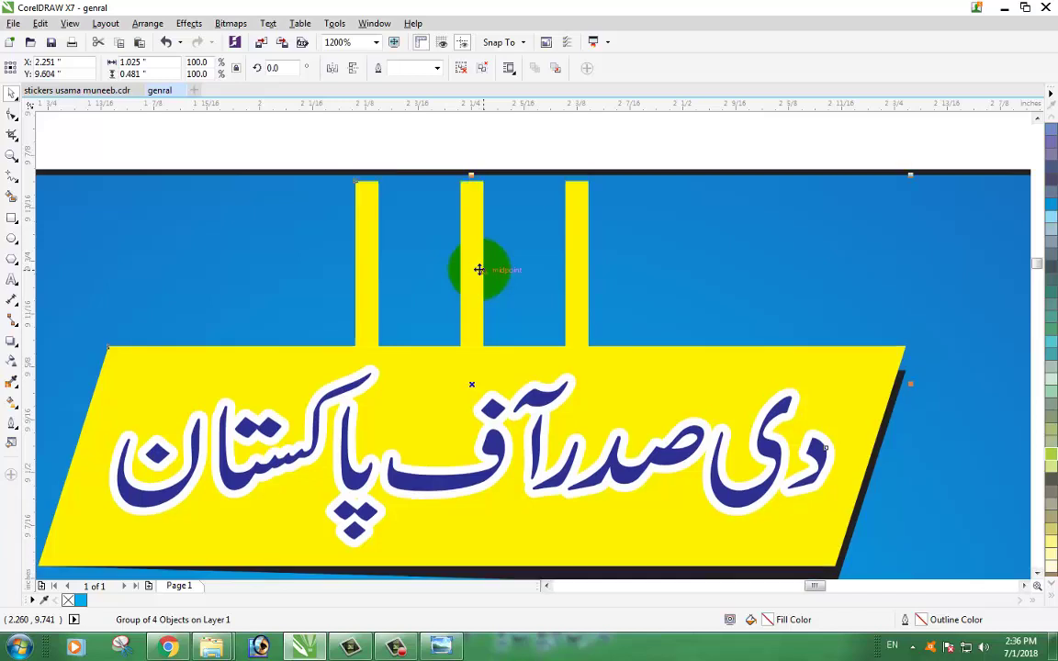
left_click_drag(479, 269, 471, 319)
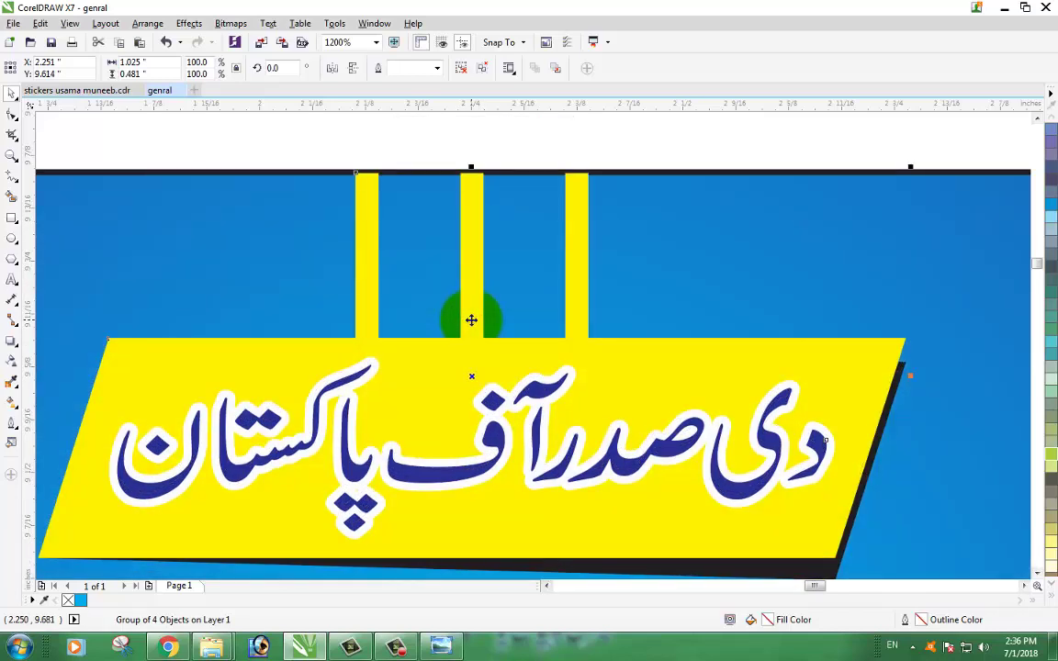
scroll(471, 320, "down", 3)
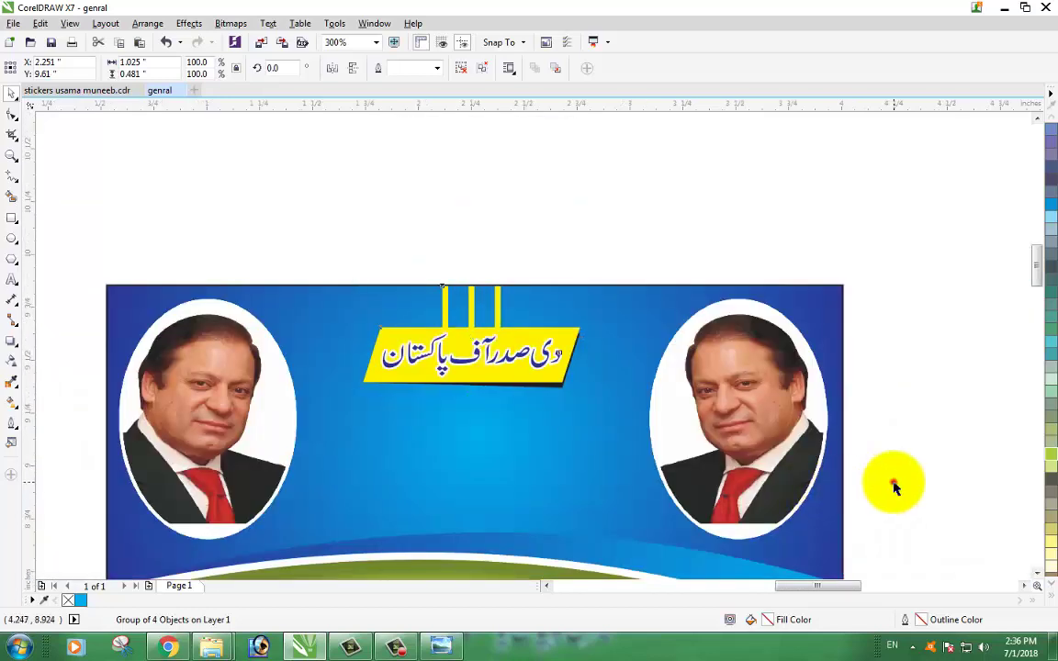
left_click(892, 482)
left_click(1038, 572)
left_click(1037, 572)
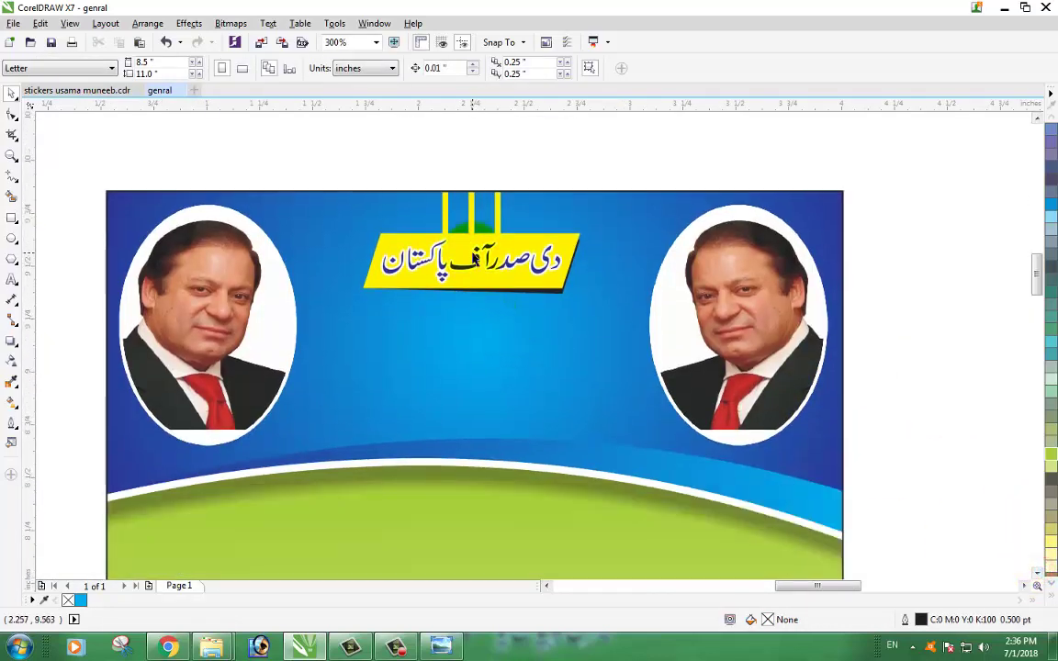
Fill the Urdu text on the yellow label with red (C0 M100 Y100 K0), keeping its white outline.
scroll(474, 260, "up", 2)
left_click(491, 275)
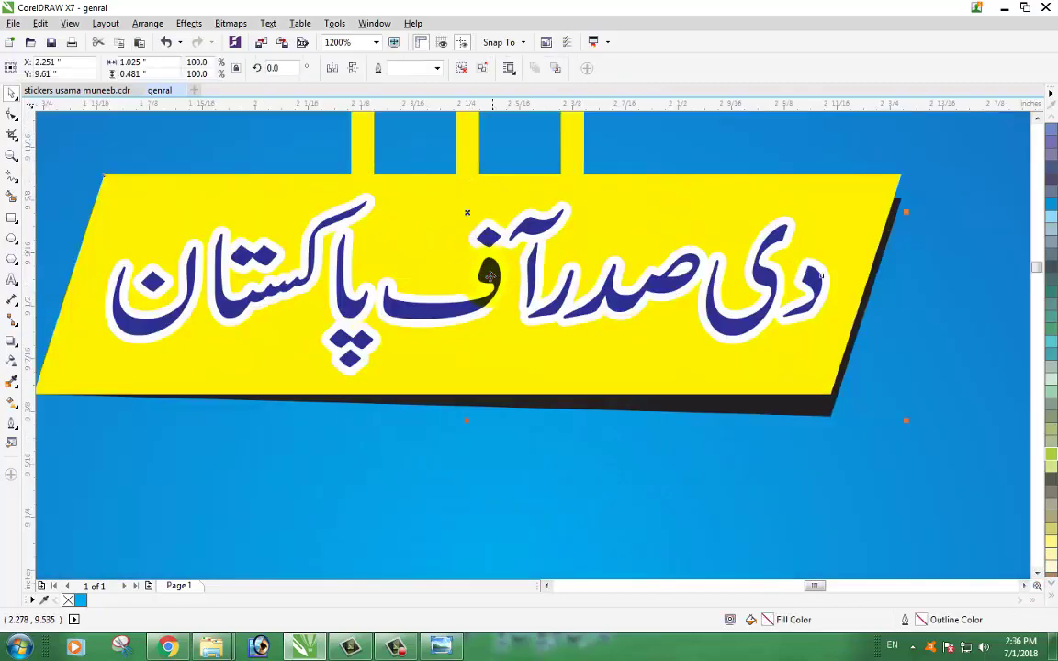
left_click(673, 153)
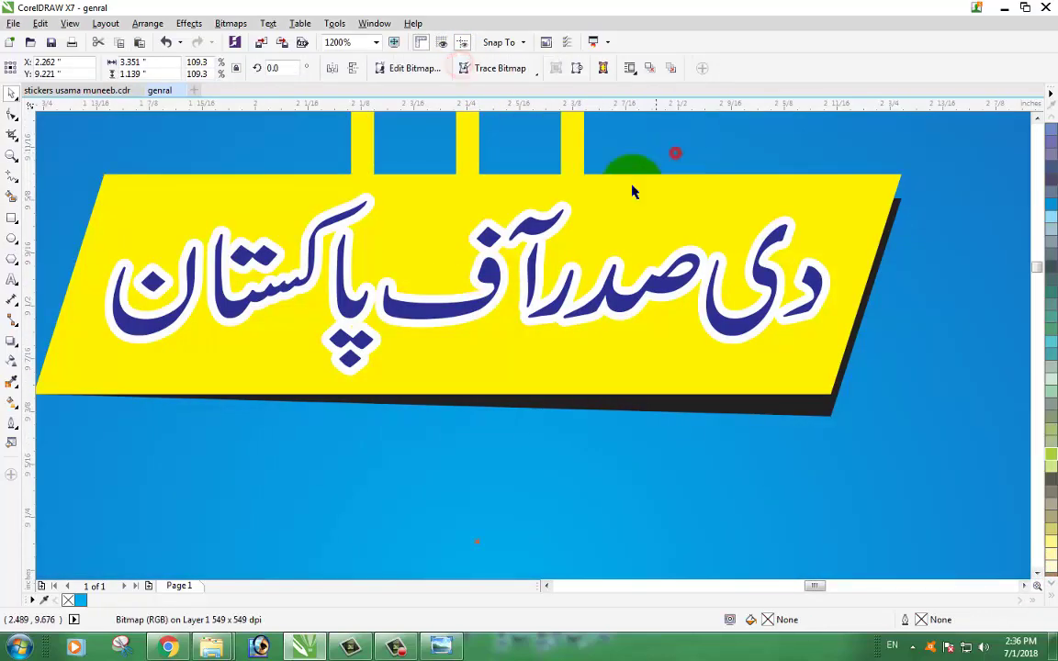
left_click(501, 292)
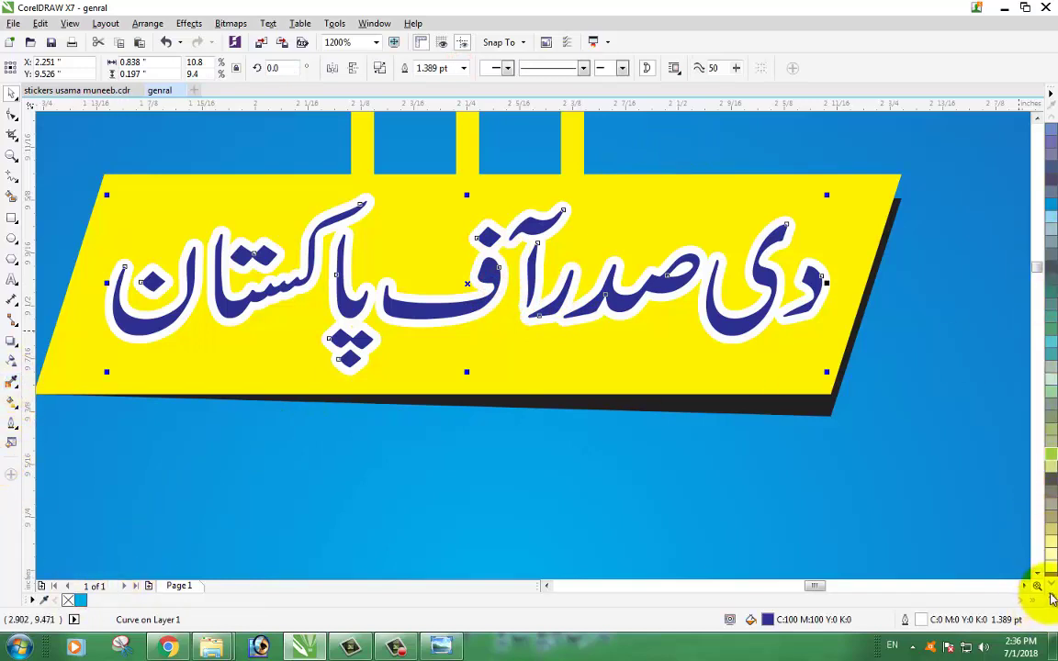
left_click(1052, 599)
left_click(1013, 317)
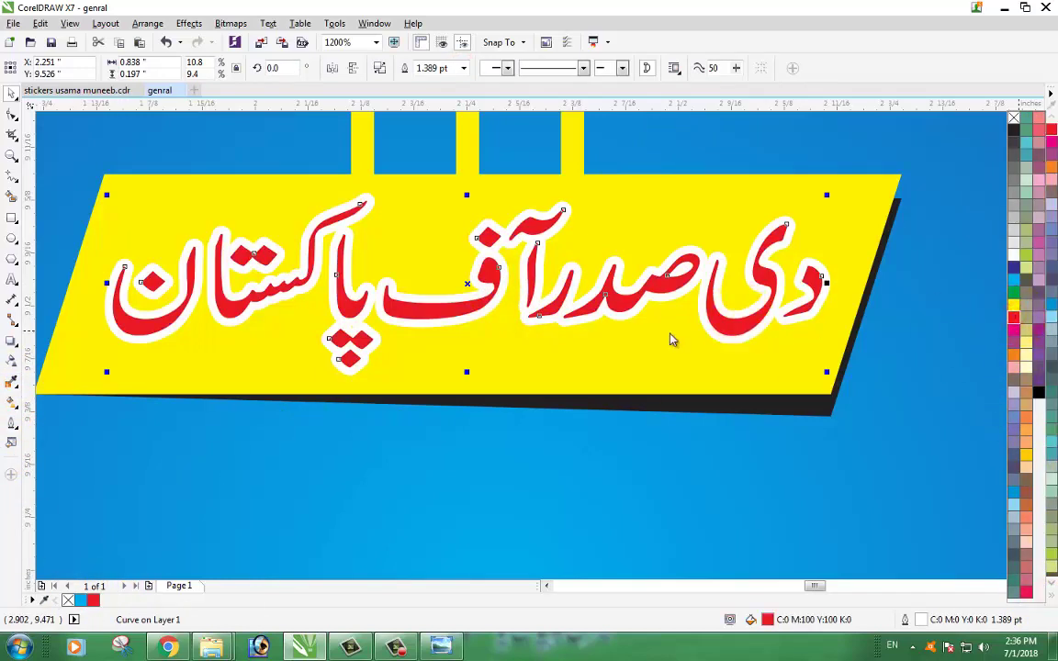
left_click(673, 432)
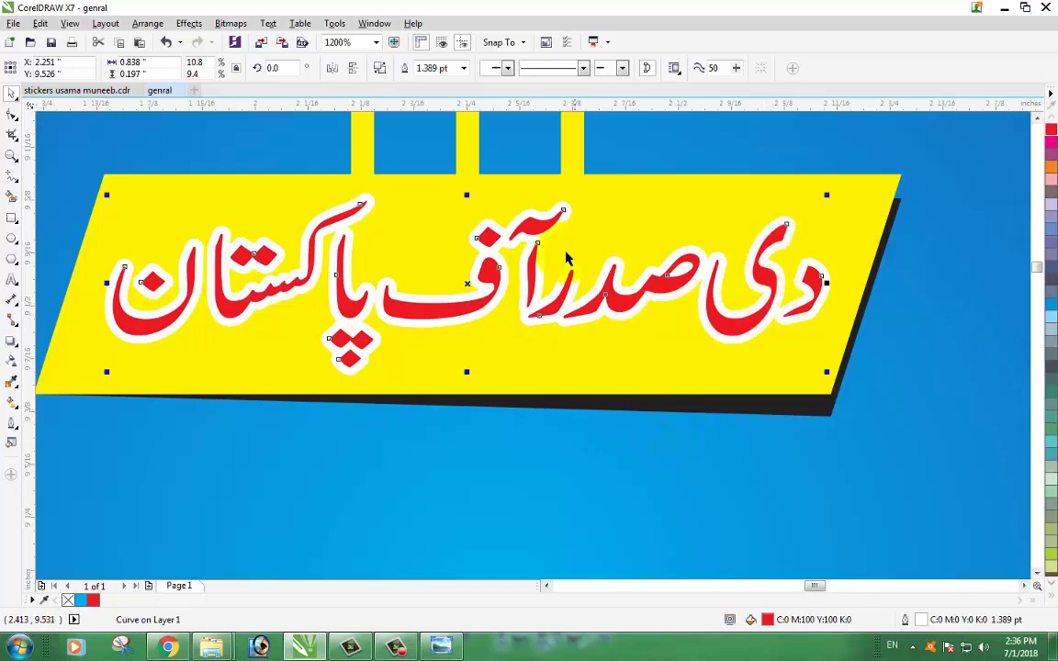
scroll(524, 269, "down", 5)
left_click(619, 161)
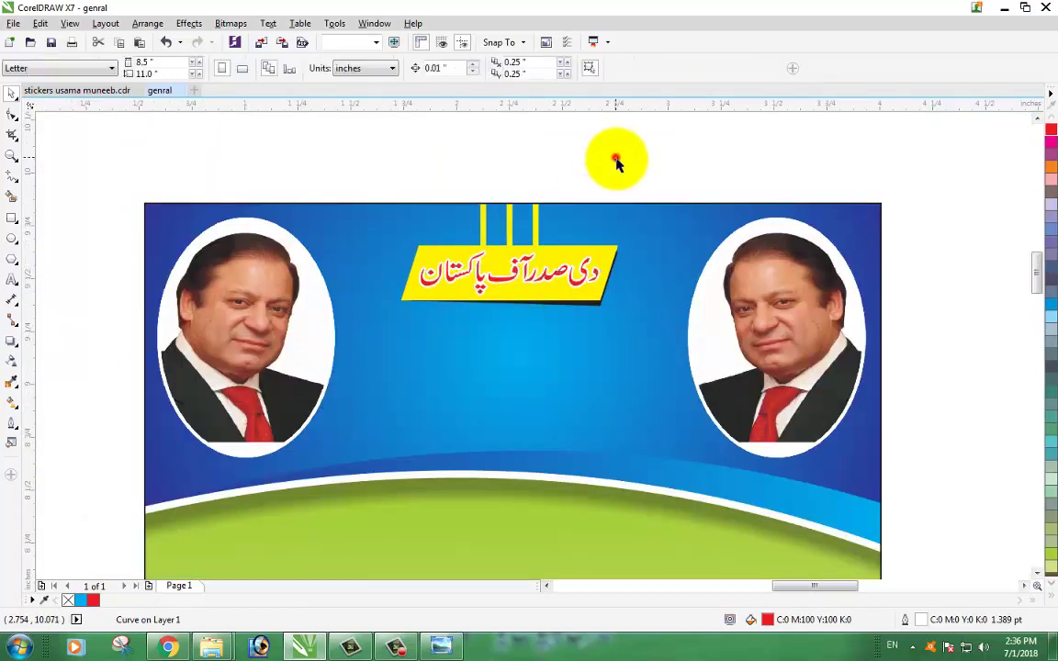
Move the two-line red Urdu verse onto the blue banner below the yellow label, centered at about X 2.272, Y 9.027 inches.
scroll(559, 389, "down", 3)
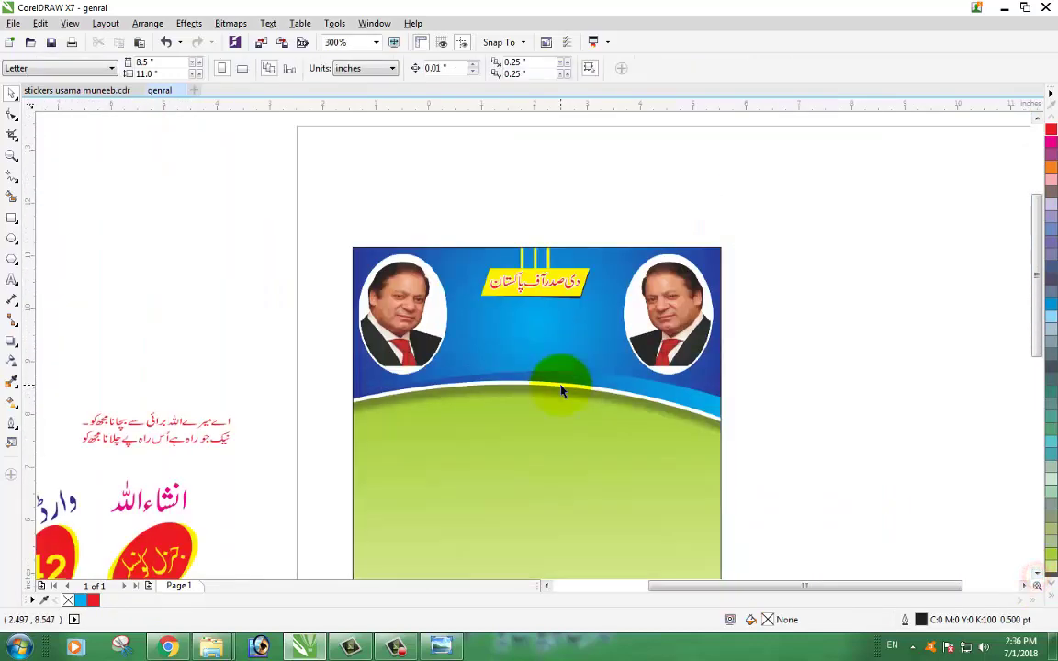
left_click(1038, 575)
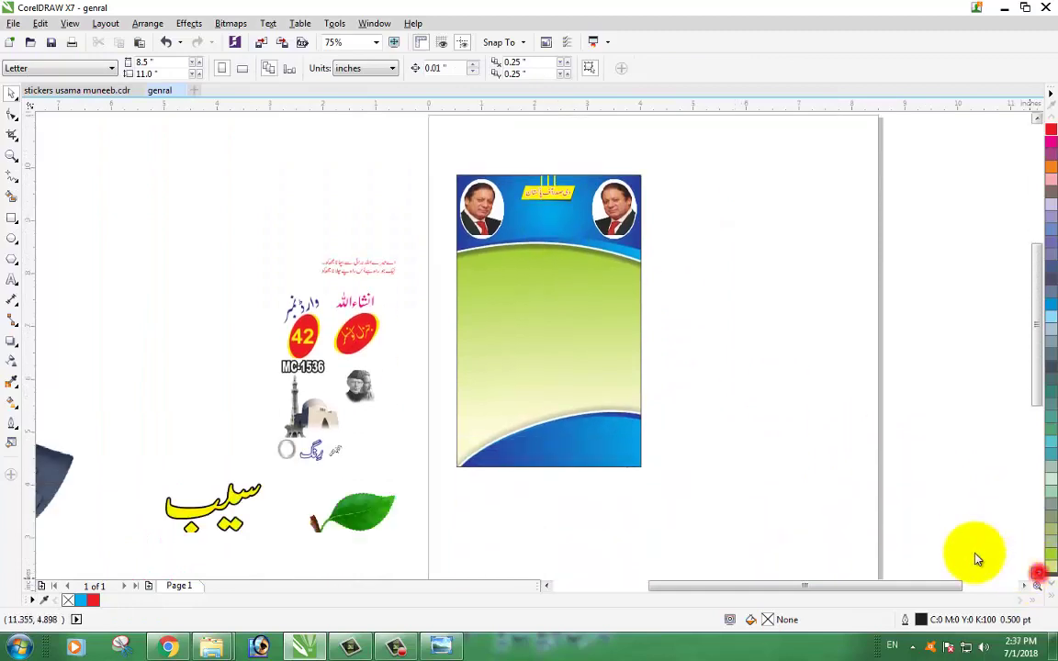
left_click_drag(391, 280, 577, 226)
scroll(577, 227, "up", 2)
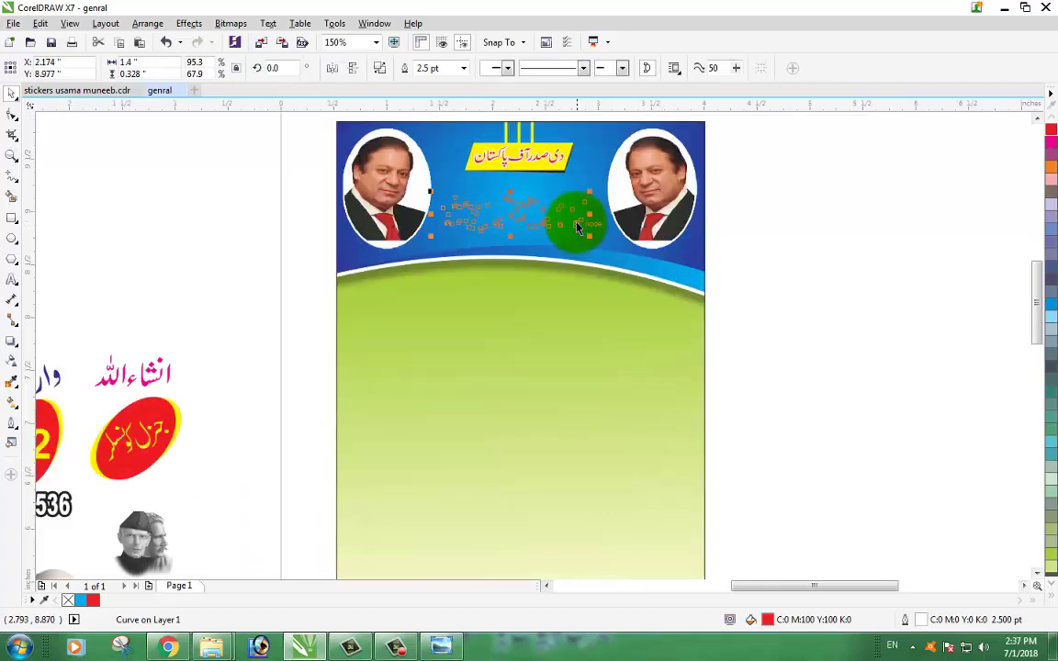
scroll(582, 213, "up", 4)
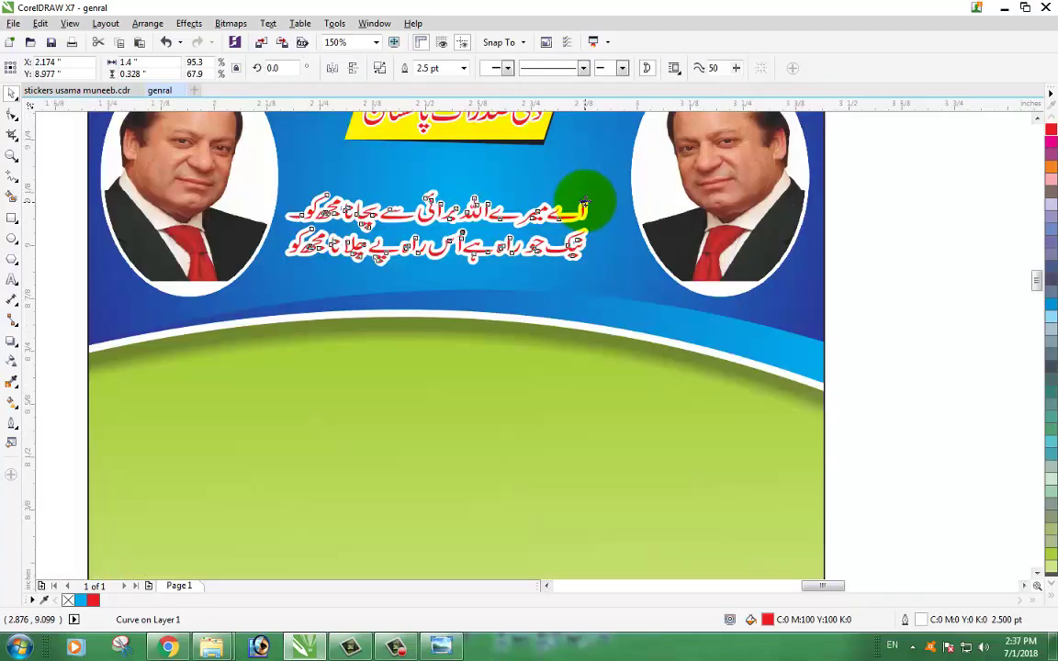
scroll(427, 237, "down", 4)
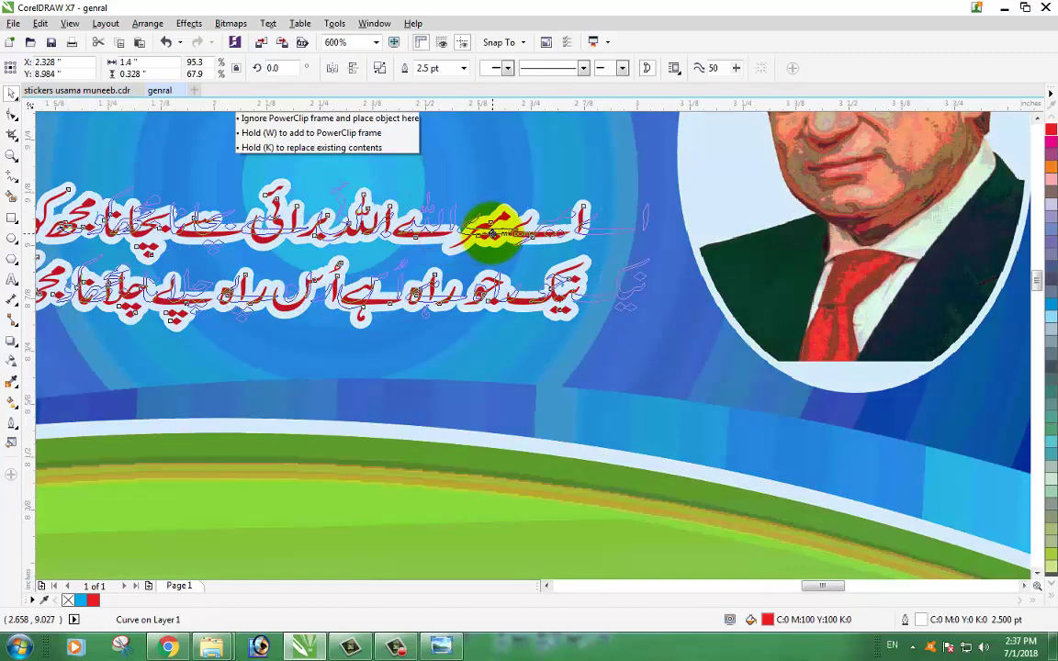
scroll(452, 227, "up", 2)
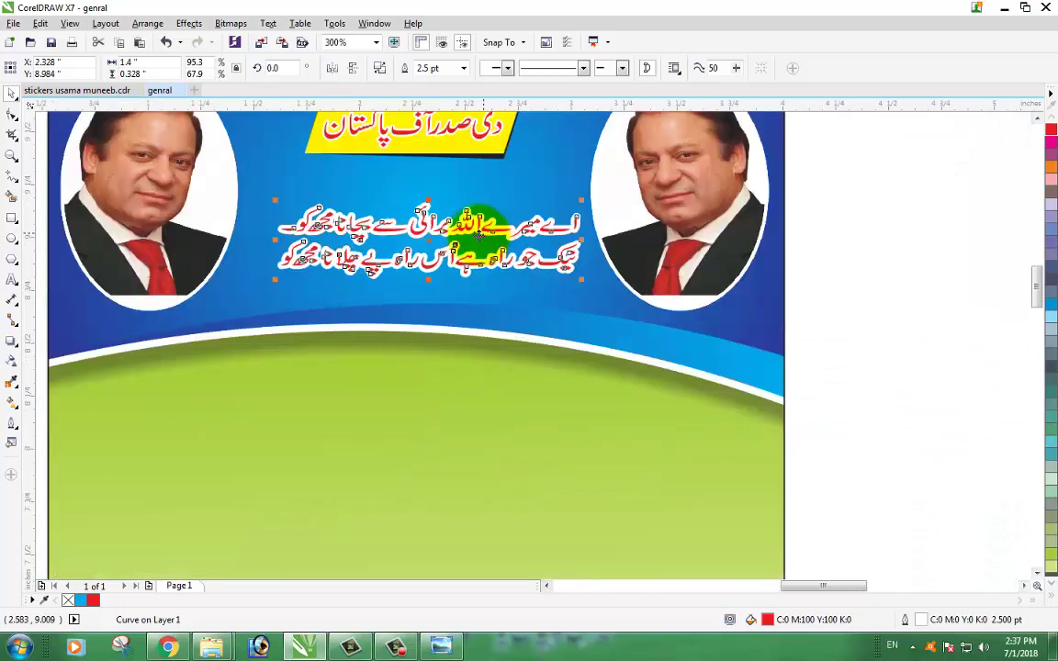
mouse_move(429, 240)
left_mouse_down()
mouse_move(313, 105)
mouse_move(418, 234)
left_mouse_up()
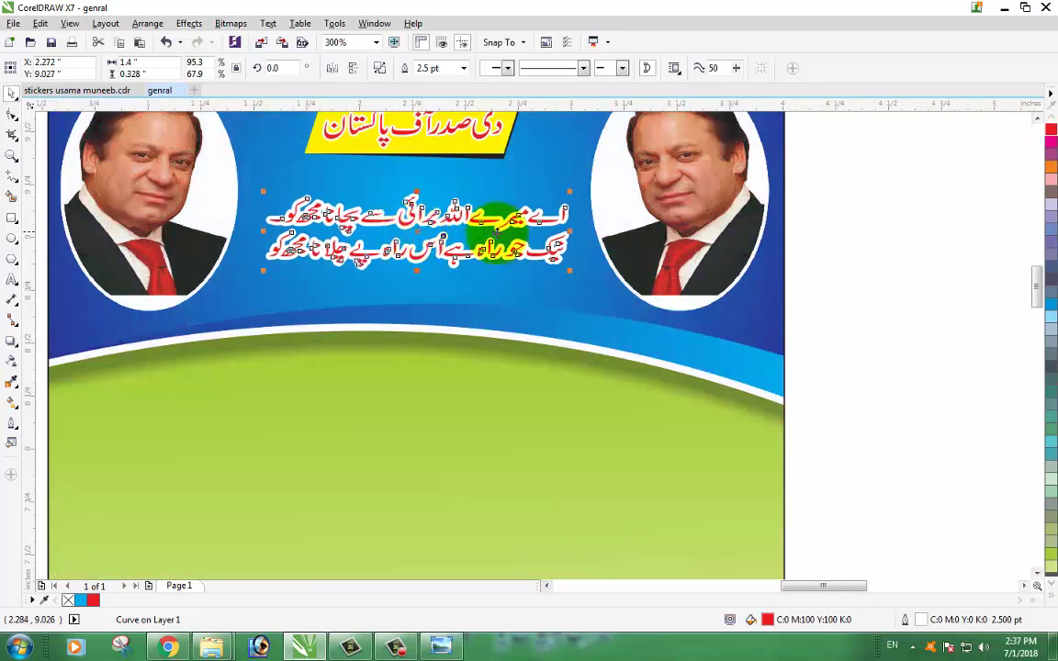
Enlarge the verse to about 1.559 by 0.365 inches and set its white outline width to 1.5 pt.
left_click_drag(567, 188, 587, 187)
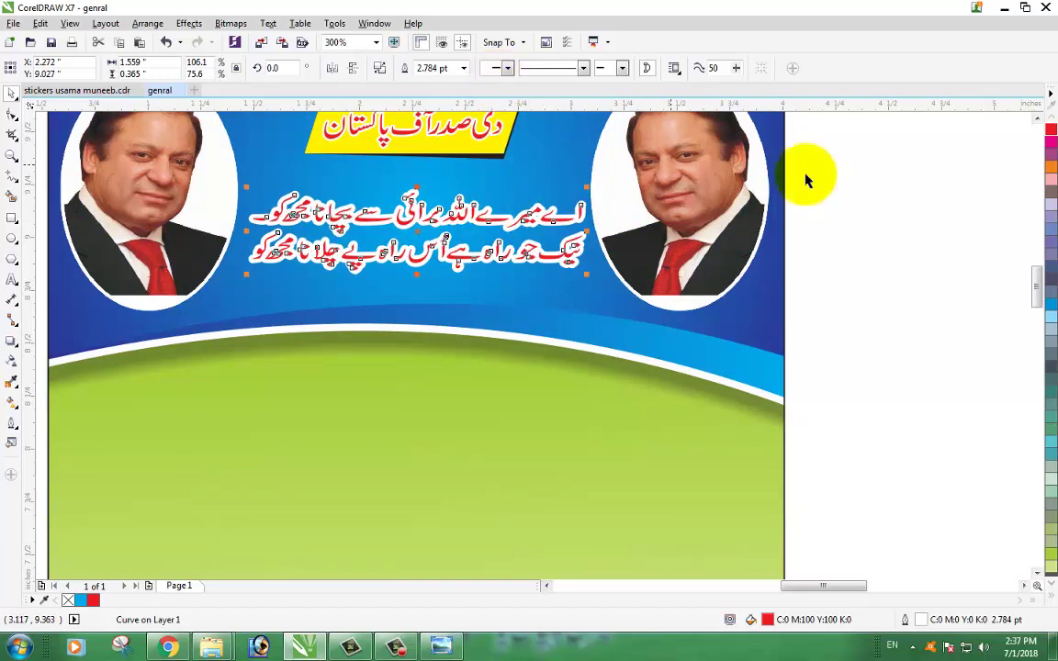
left_click(464, 68)
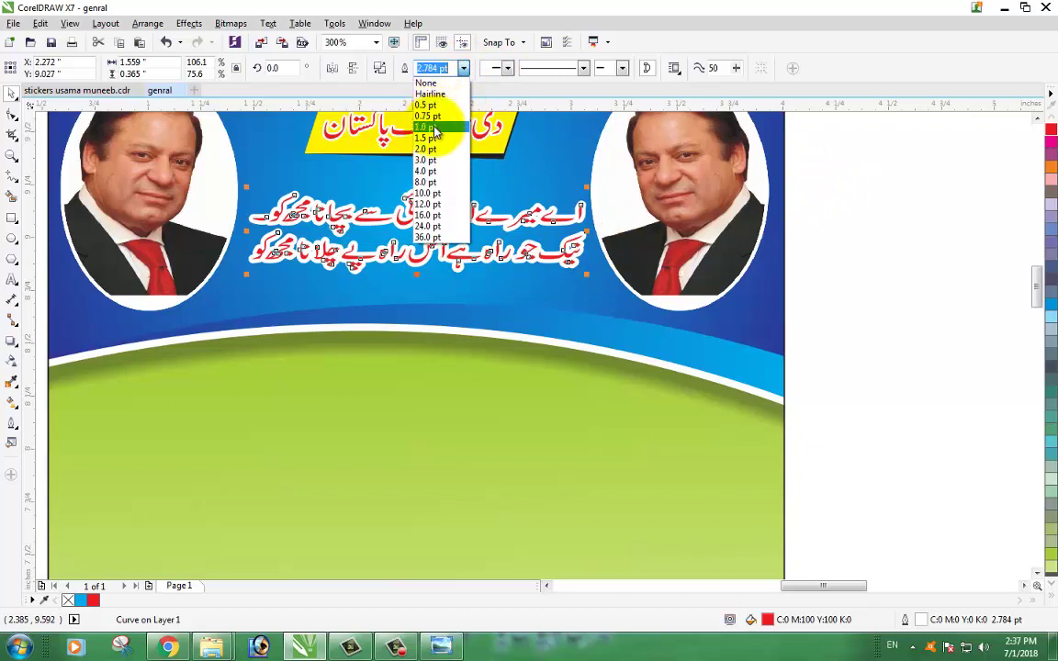
left_click(431, 139)
left_click(900, 278)
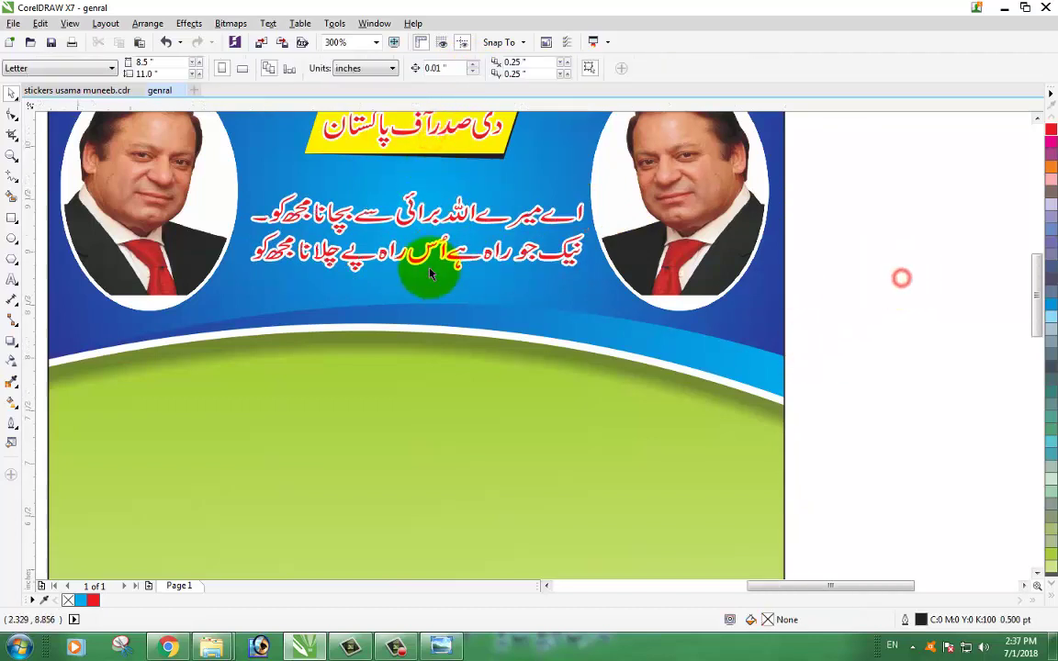
Move the large portrait of the young man in the dark suit onto the sticker and bring it to the front.
scroll(468, 352, "down", 3)
left_click(656, 397)
key("z")
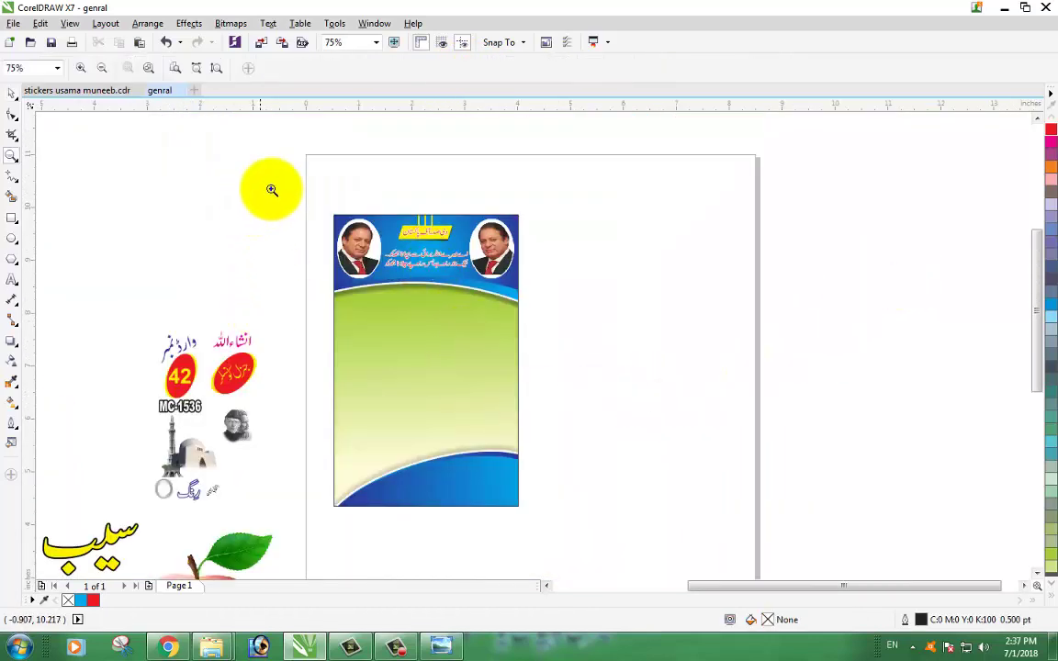
left_click_drag(295, 187, 567, 533)
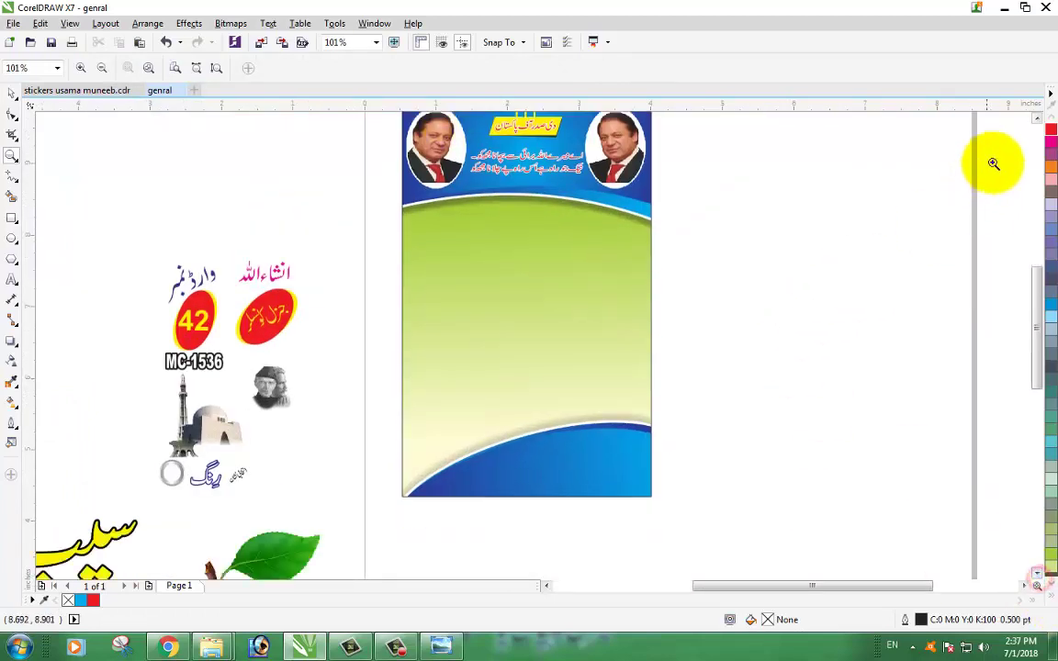
left_click(11, 95)
scroll(364, 314, "down", 3)
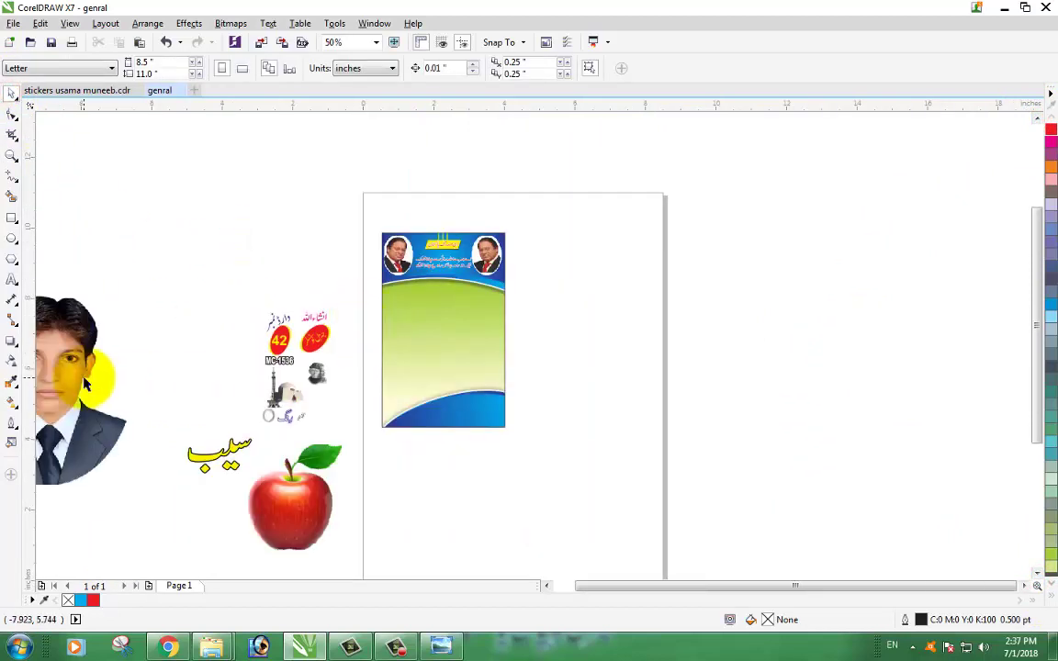
left_click_drag(85, 384, 478, 333)
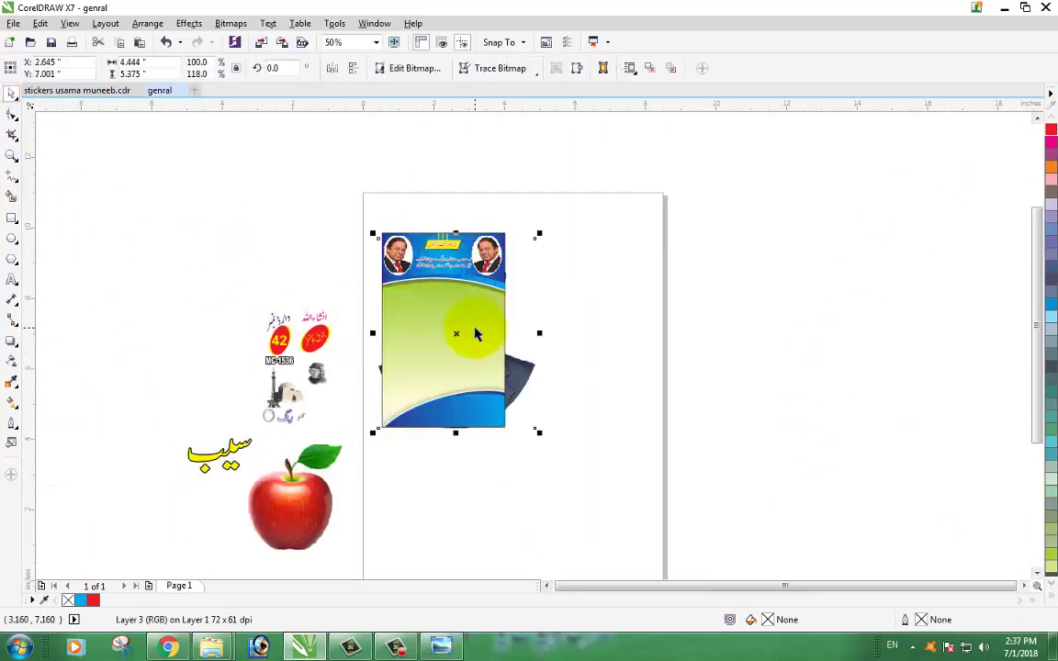
key("shift+Page_Up")
Scale the suited portrait to about 2.572 by 3.11 inches and place it below the banner at about X 2.166, Y 6.98.
scroll(456, 337, "up", 2)
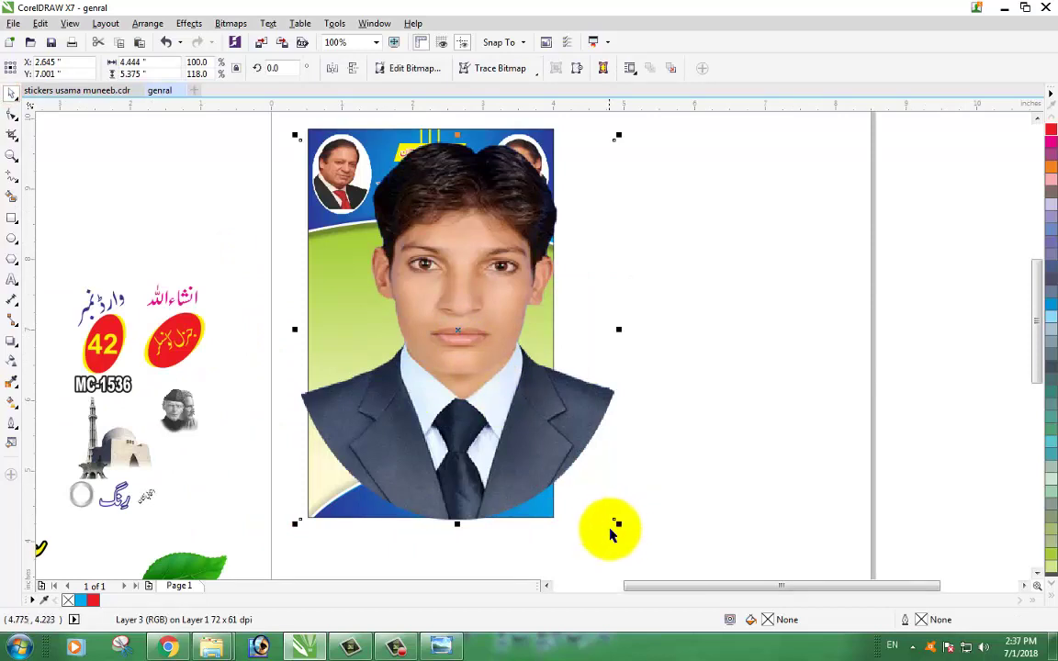
left_click_drag(621, 524, 543, 503)
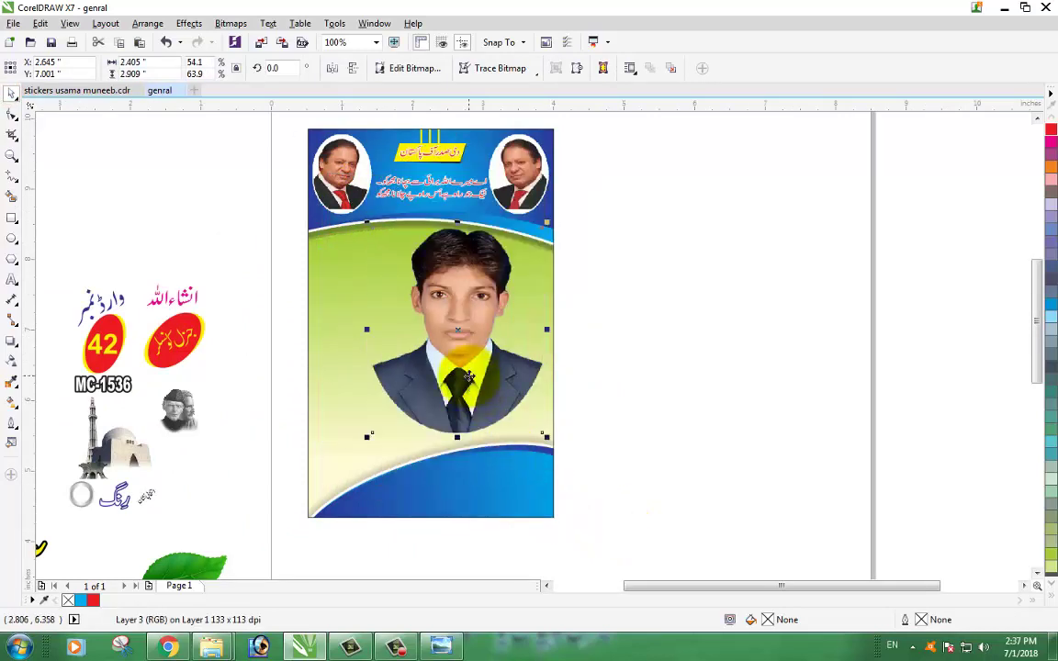
left_click_drag(466, 376, 440, 389)
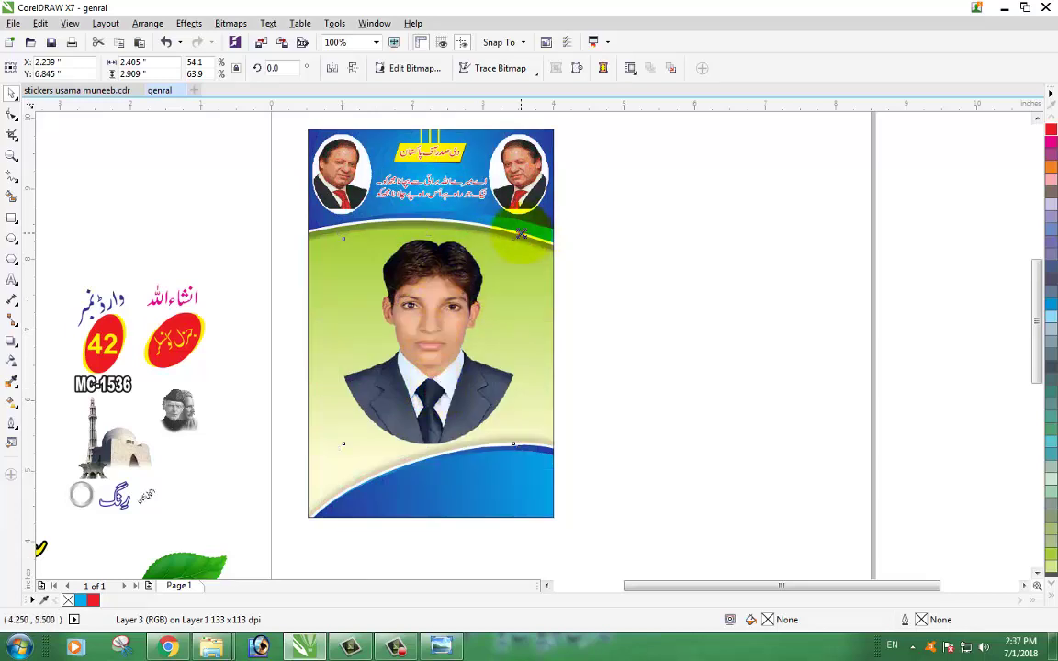
left_click_drag(520, 234, 525, 226)
left_click_drag(434, 290, 440, 295)
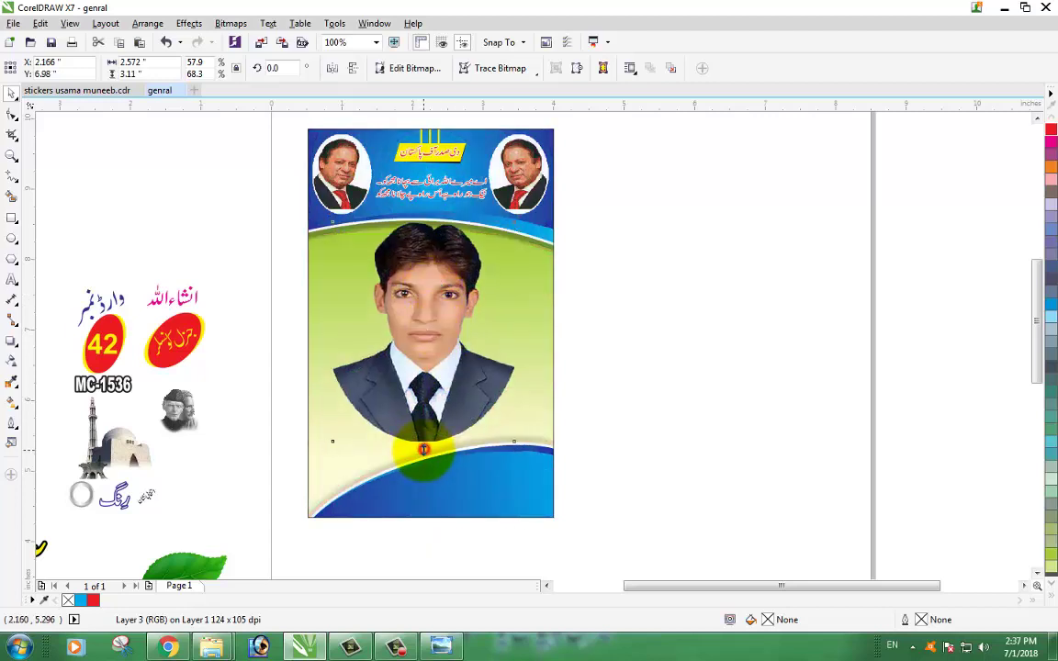
left_click_drag(423, 449, 428, 456)
left_click(631, 382)
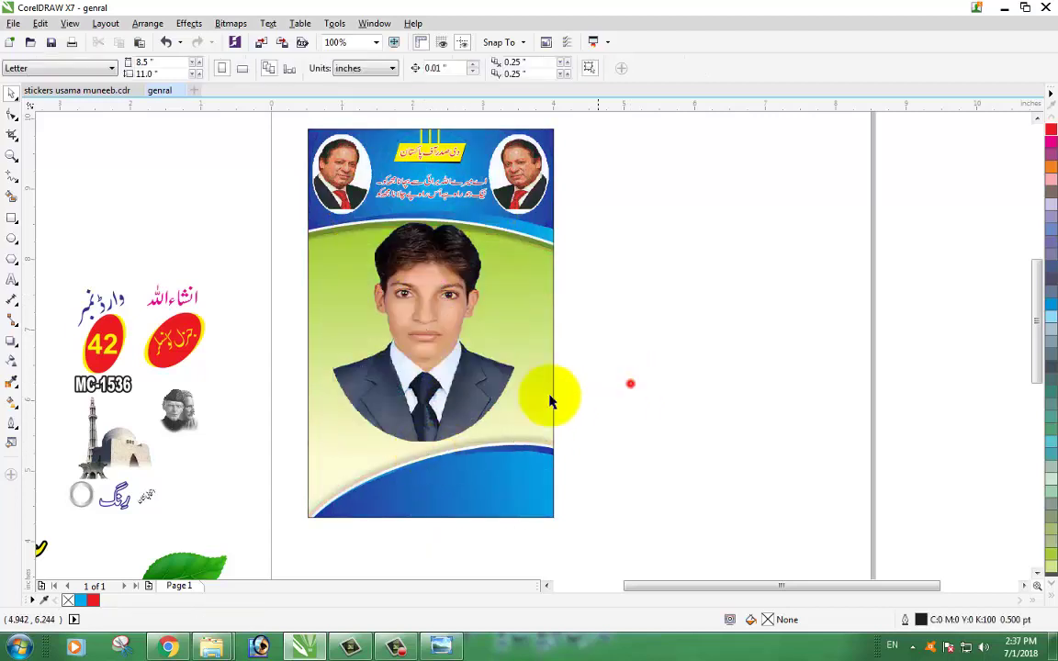
Apply a vertical linear transparency to the suited portrait, fading it from the face down to its lower edge.
left_click(416, 370)
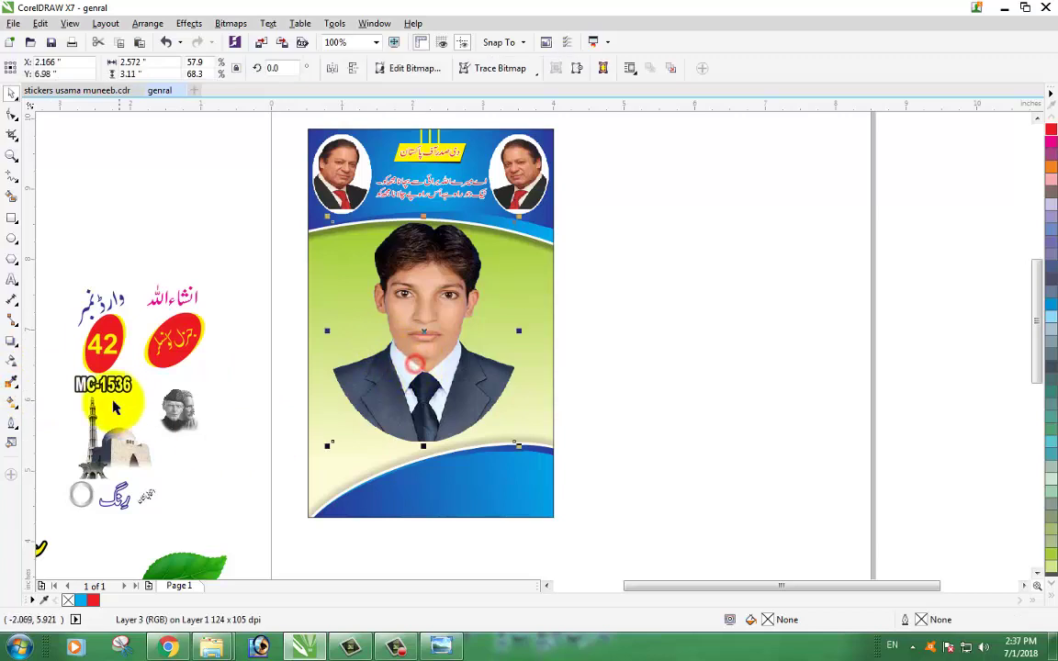
left_click(12, 360)
left_click_drag(428, 394, 428, 297)
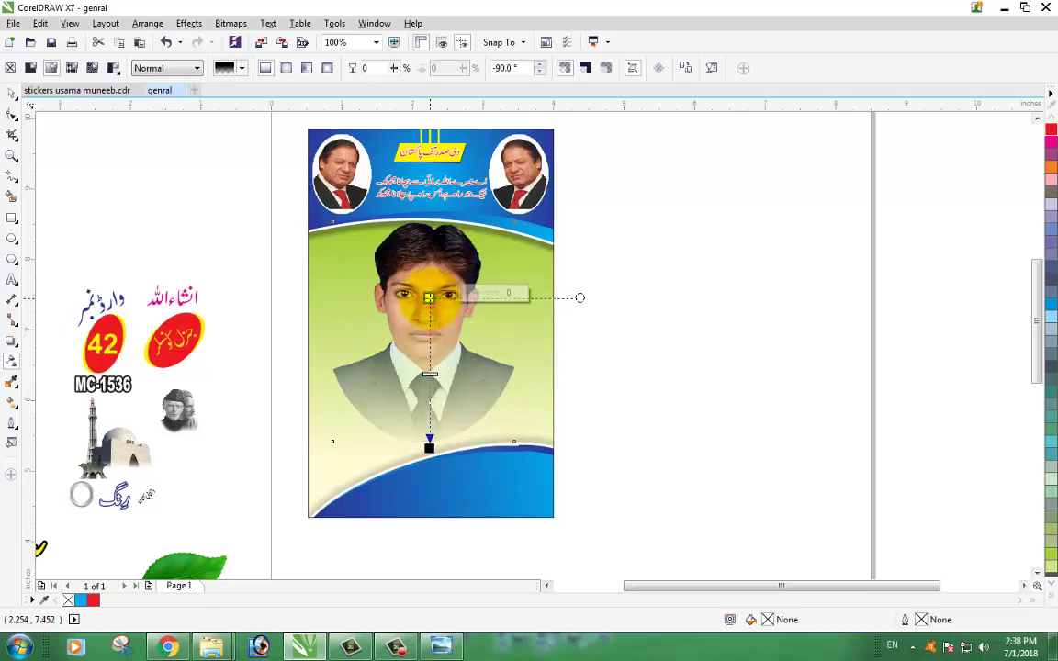
left_click(11, 93)
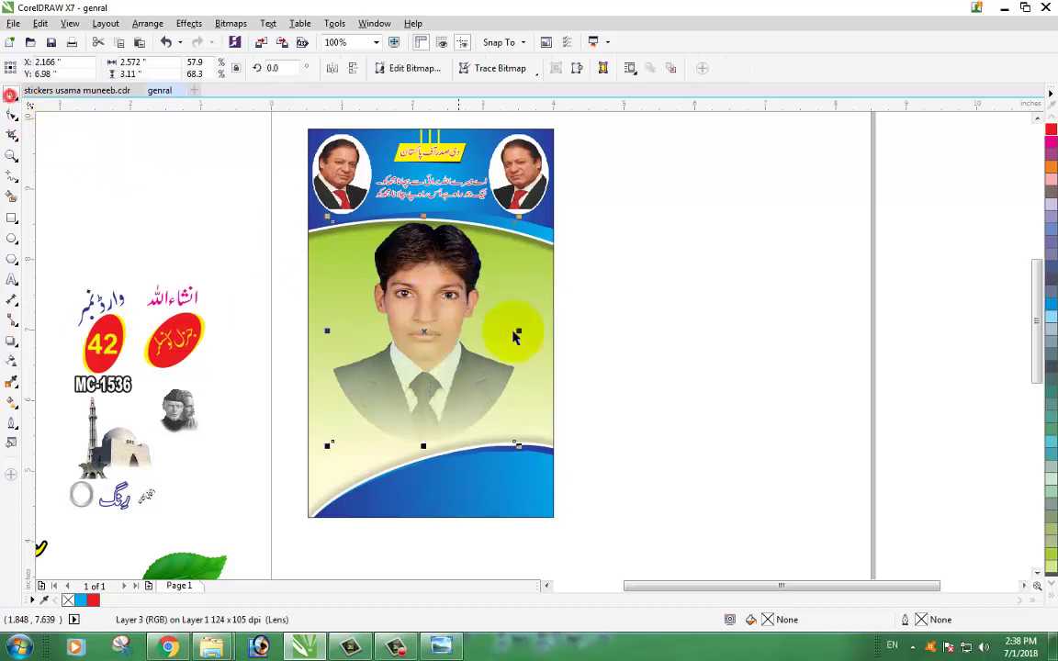
left_click(639, 330)
Adjust the portrait's transparency so the fade starts at the mouth and becomes fully transparent just below the tie knot.
left_click(431, 304)
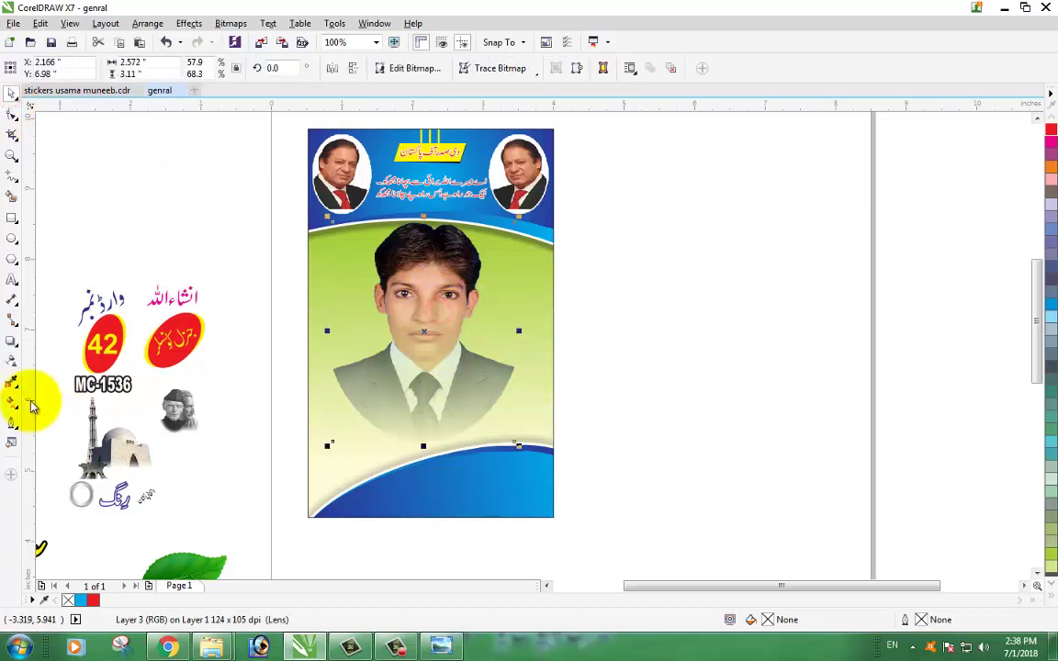
left_click(11, 361)
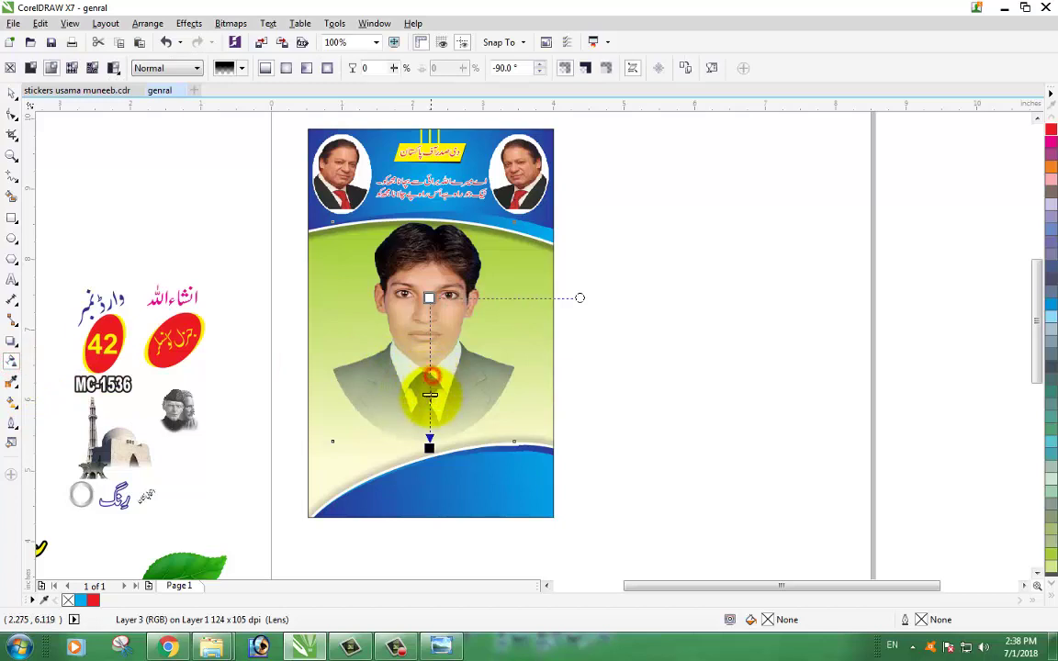
left_click(430, 395)
left_click_drag(428, 298, 423, 330)
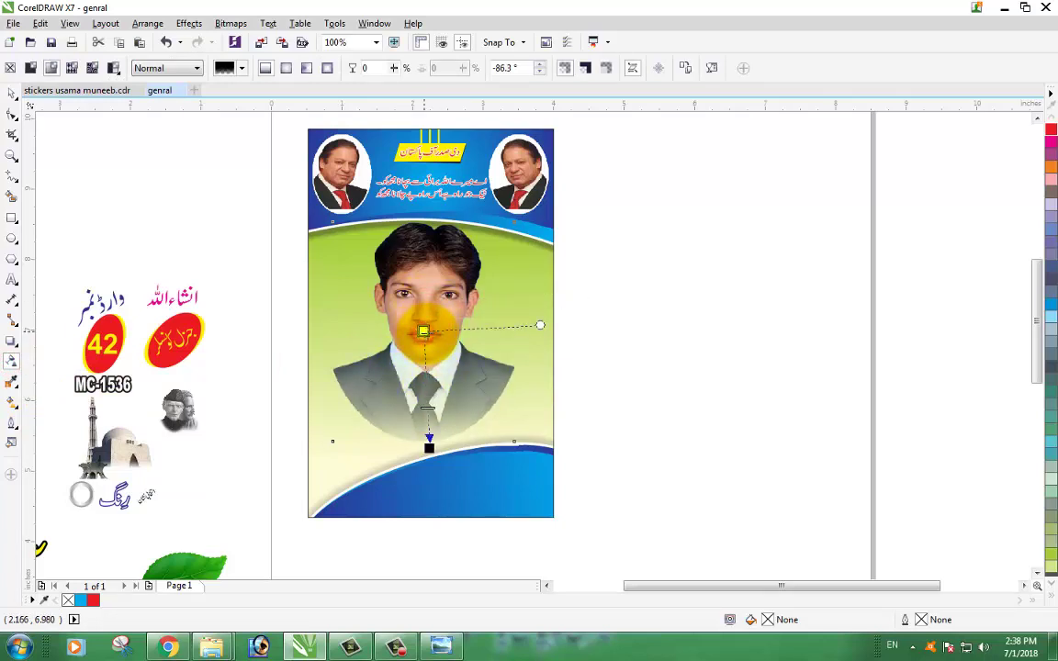
left_click_drag(428, 447, 424, 408)
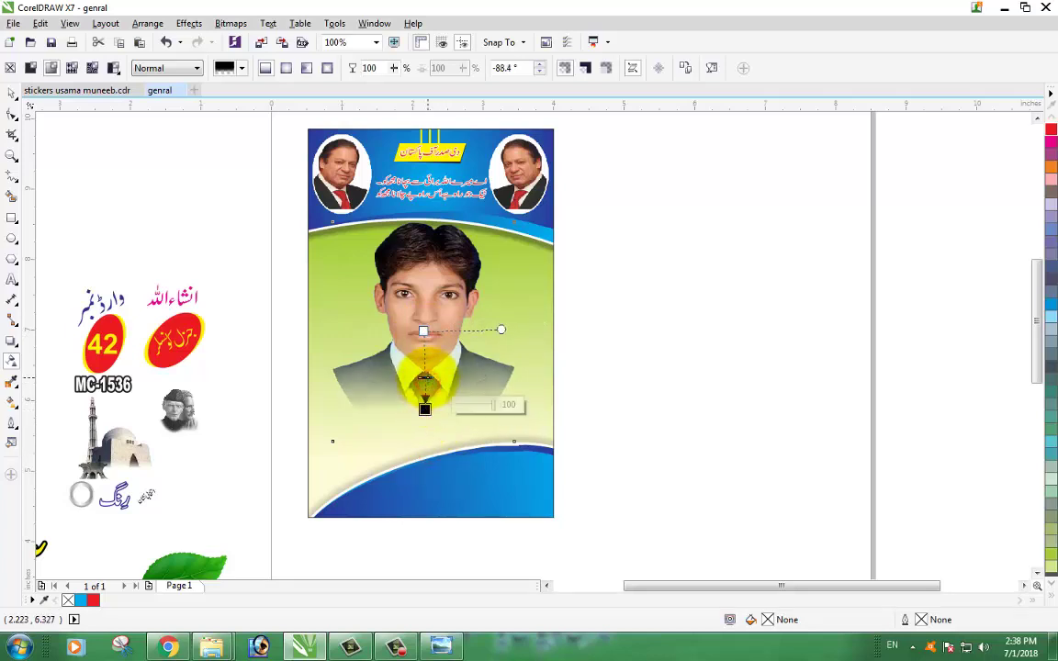
left_click(12, 93)
left_click(637, 331)
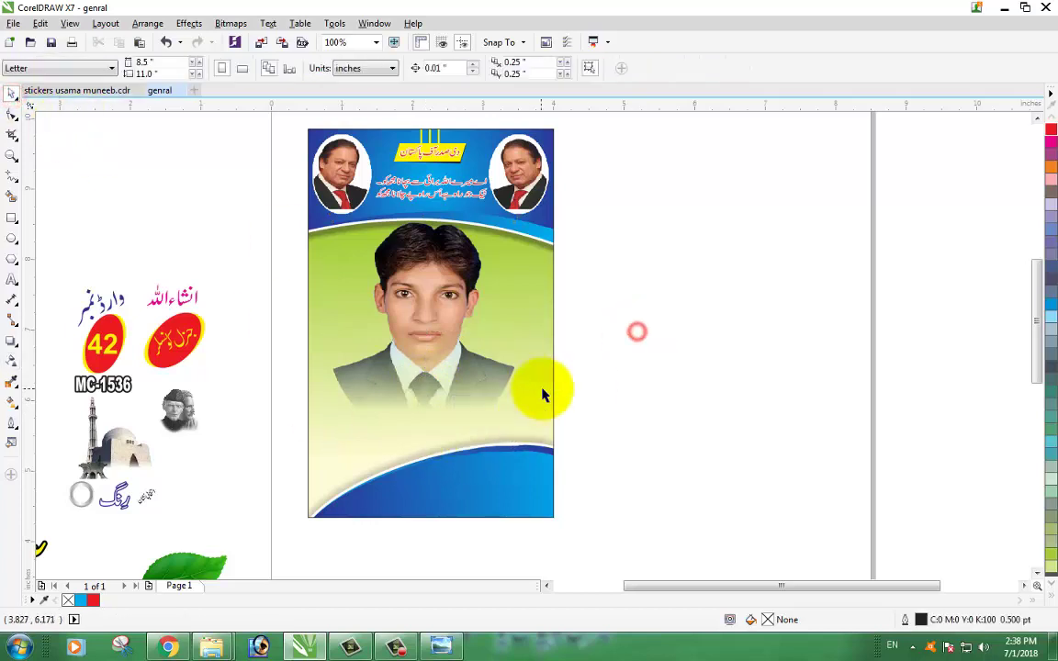
Place a copy of the magenta انشاءاللہ text and red جنرل کونسلر oval group on the green area beside the portrait's face.
scroll(463, 431, "down", 1)
scroll(463, 418, "up", 1)
scroll(450, 427, "down", 1)
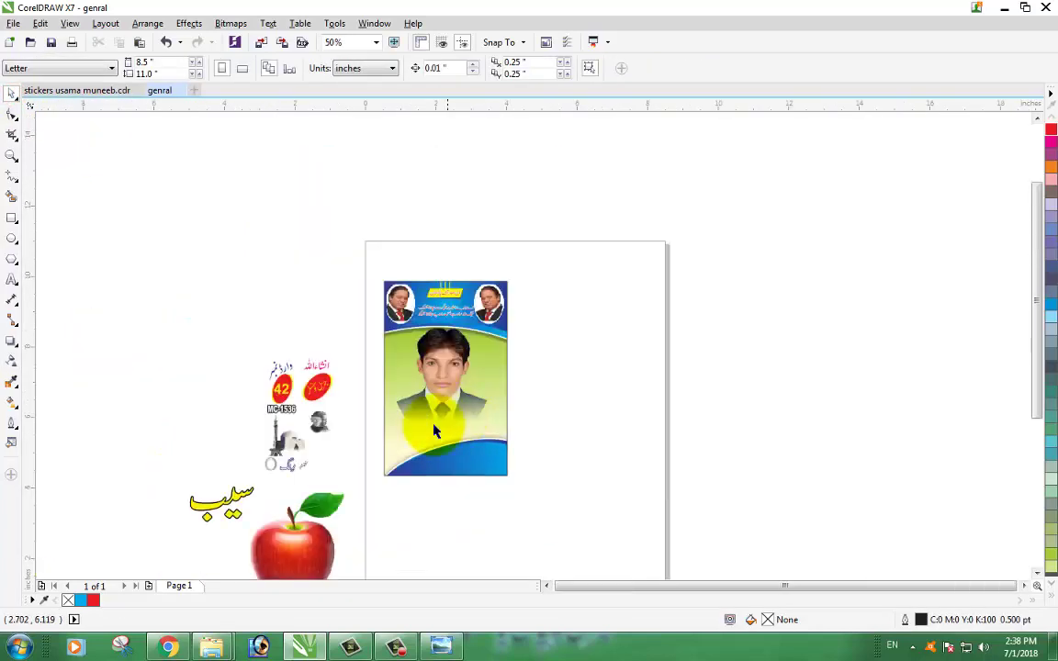
scroll(320, 409, "up", 1)
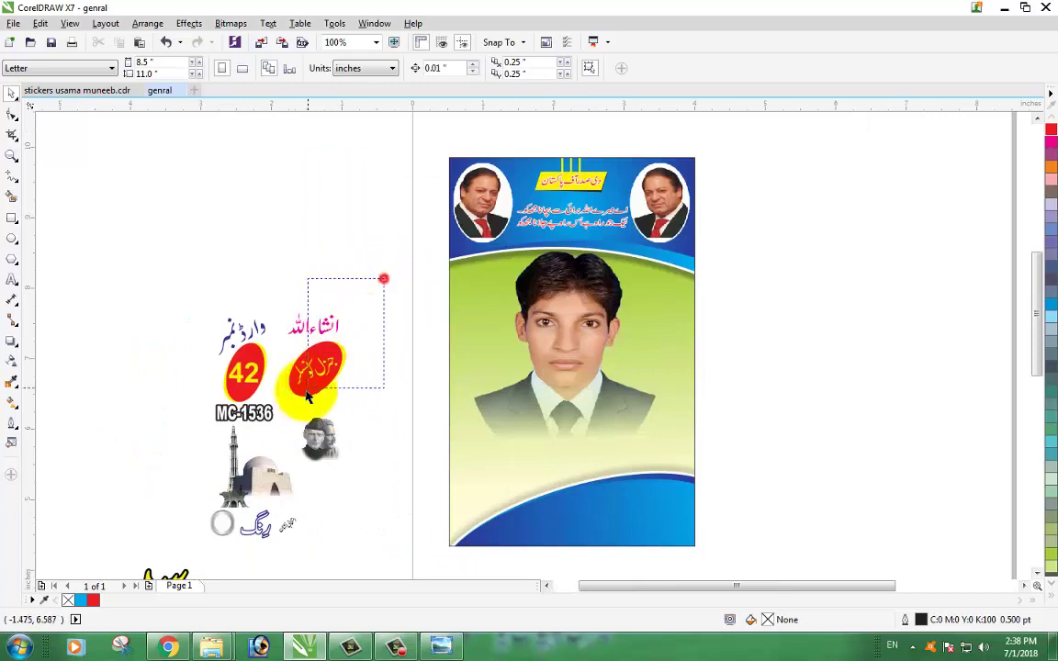
left_click_drag(383, 278, 276, 402)
left_click_drag(303, 323, 649, 305)
left_click(771, 355)
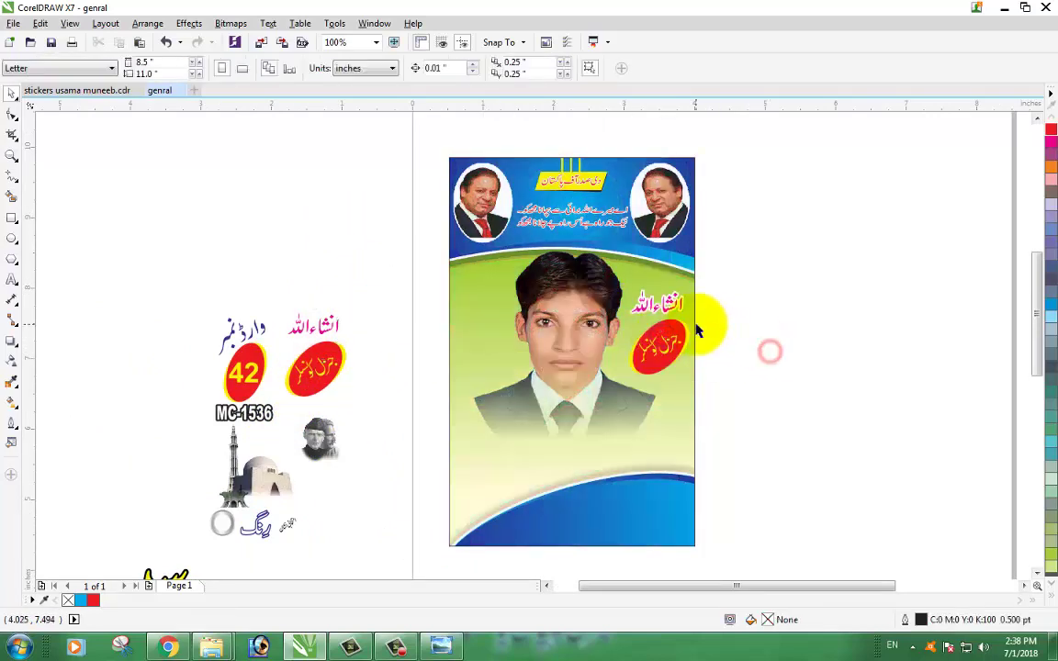
Shift the انشاءاللہ and red oval group on the sticker slightly upward beside the portrait.
scroll(697, 331, "up", 1)
left_click_drag(769, 216, 576, 439)
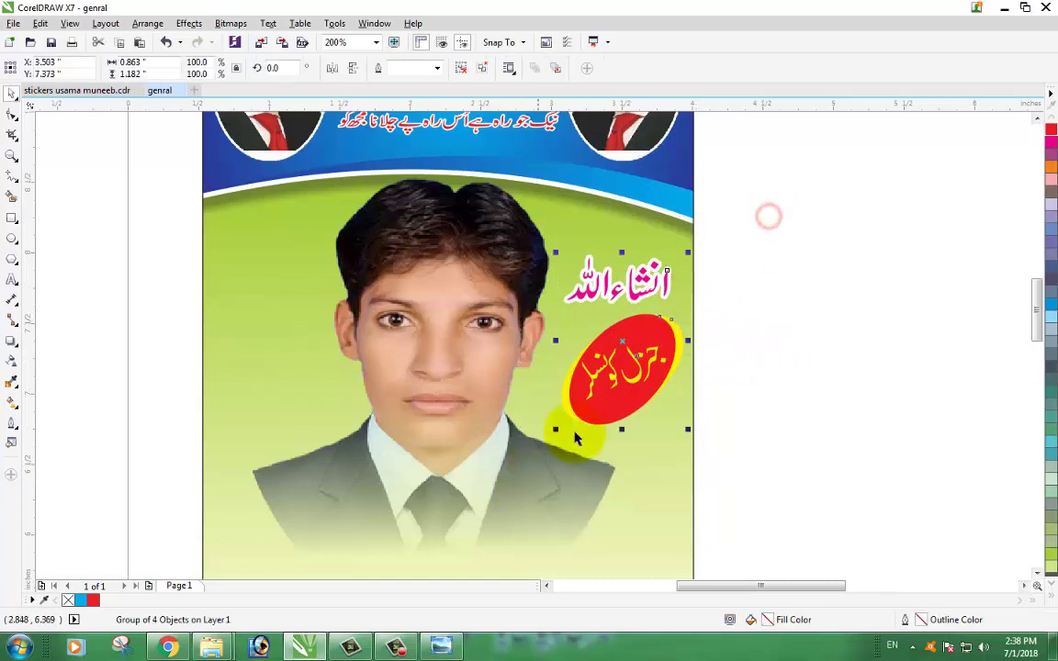
left_click_drag(625, 343, 621, 329)
scroll(615, 339, "down", 1)
left_click(762, 445)
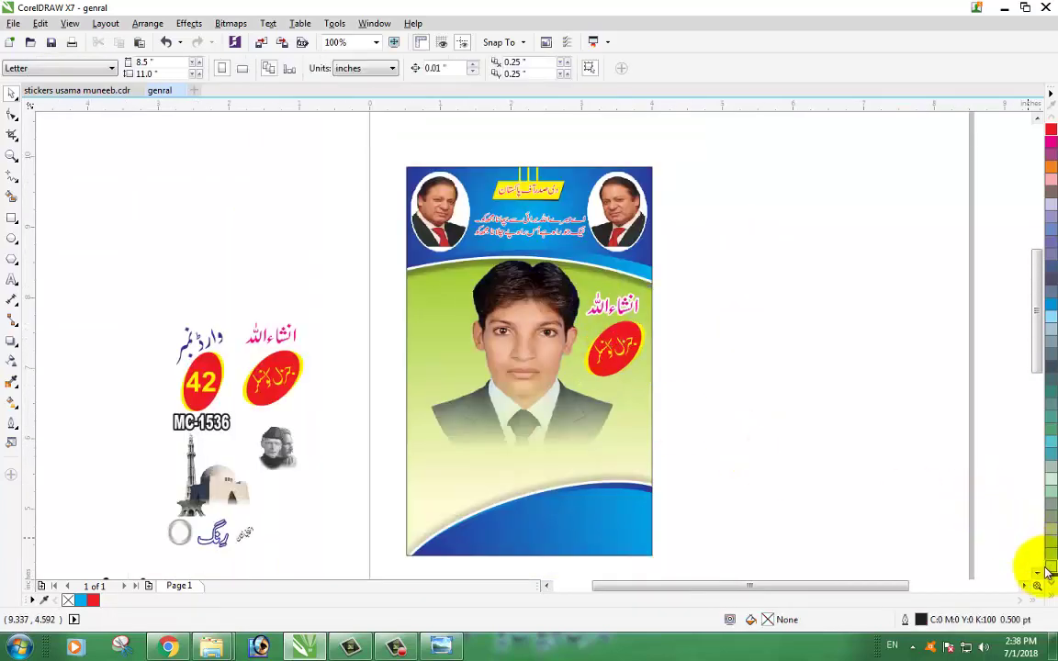
Delete the original انشاءاللہ and red oval group beside the page.
scroll(1042, 571, "down", 2)
left_click_drag(315, 203, 237, 317)
key("Delete")
Move the ring symbol and its Urdu text slightly down, away from the monuments image, and ungroup them.
left_click_drag(123, 207, 326, 477)
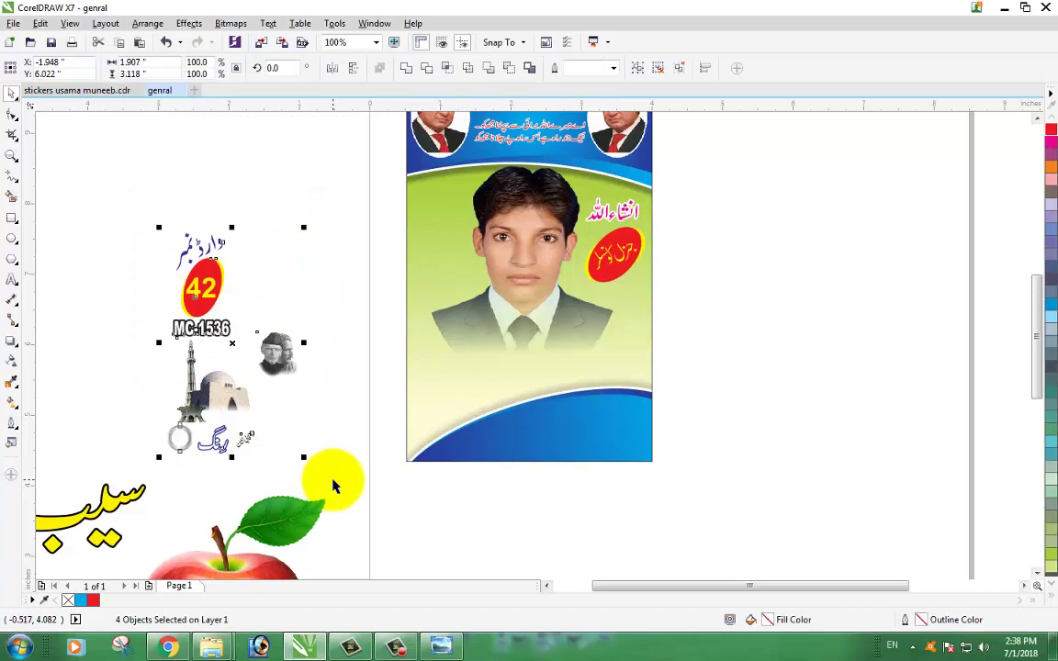
left_click_drag(334, 486, 203, 447)
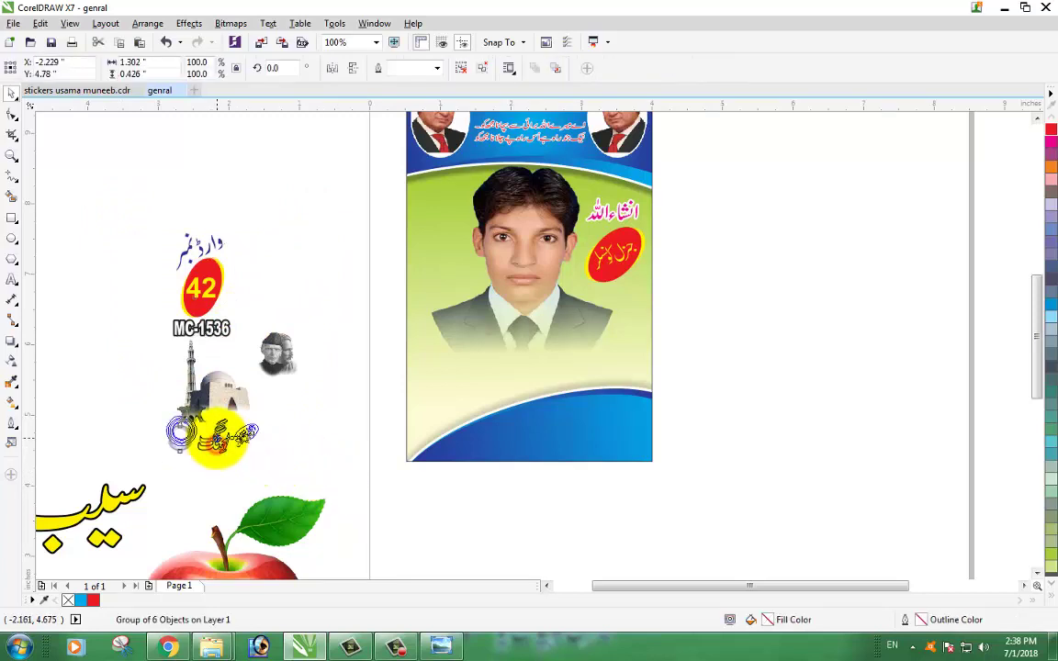
left_click(457, 67)
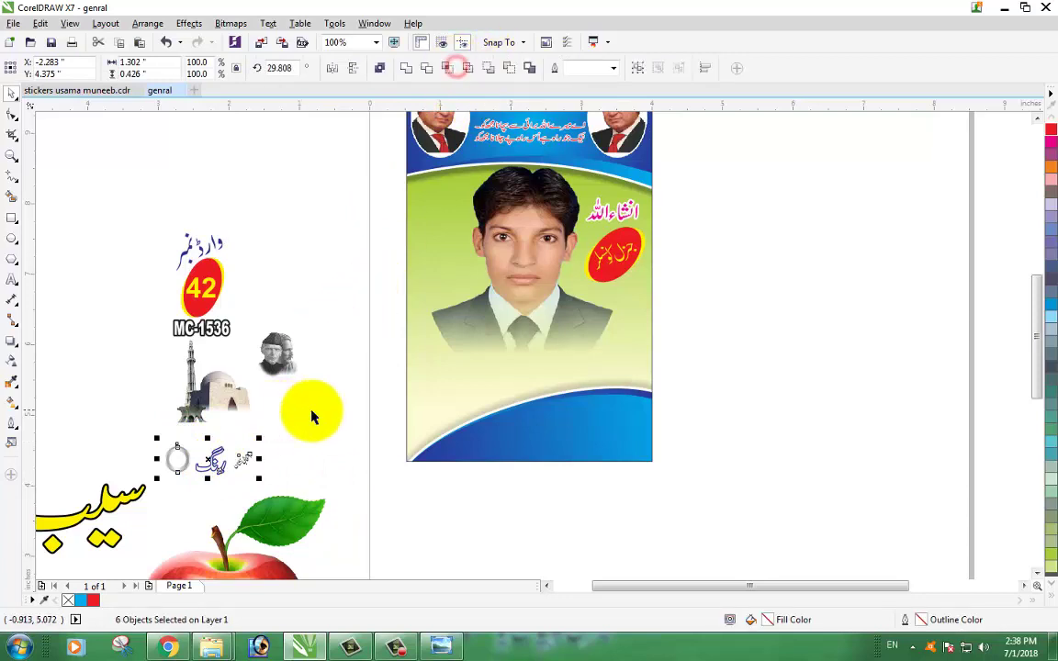
Move the انتخابی نشان text and its white oval onto the sticker below the red جنرل کونسلر oval.
left_click_drag(311, 416, 281, 505)
left_click_drag(241, 461, 634, 320)
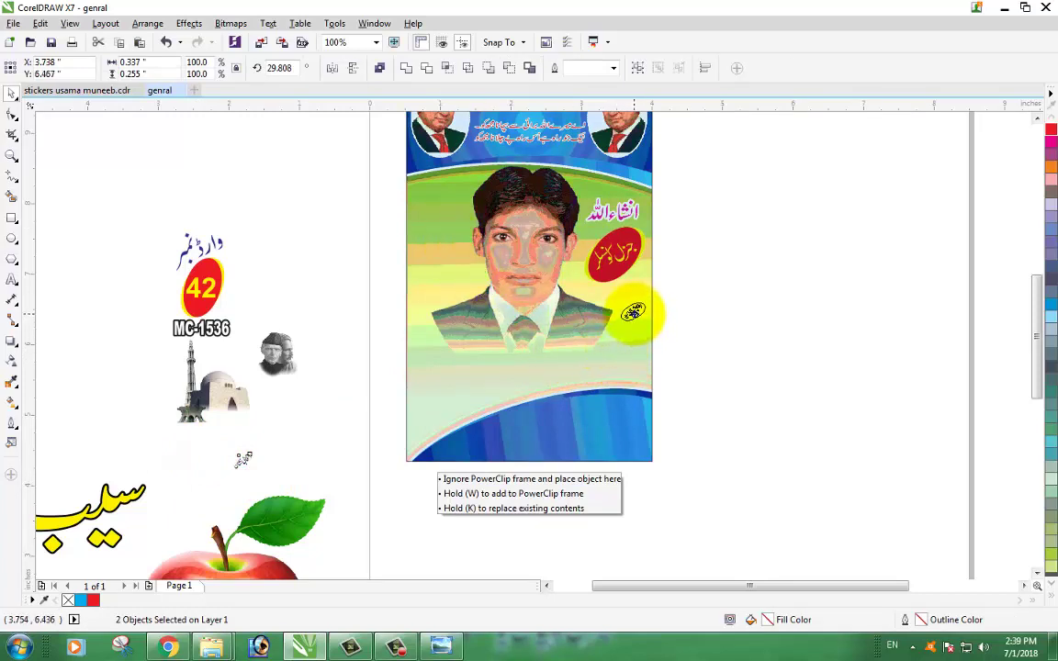
left_click_drag(628, 312, 629, 313)
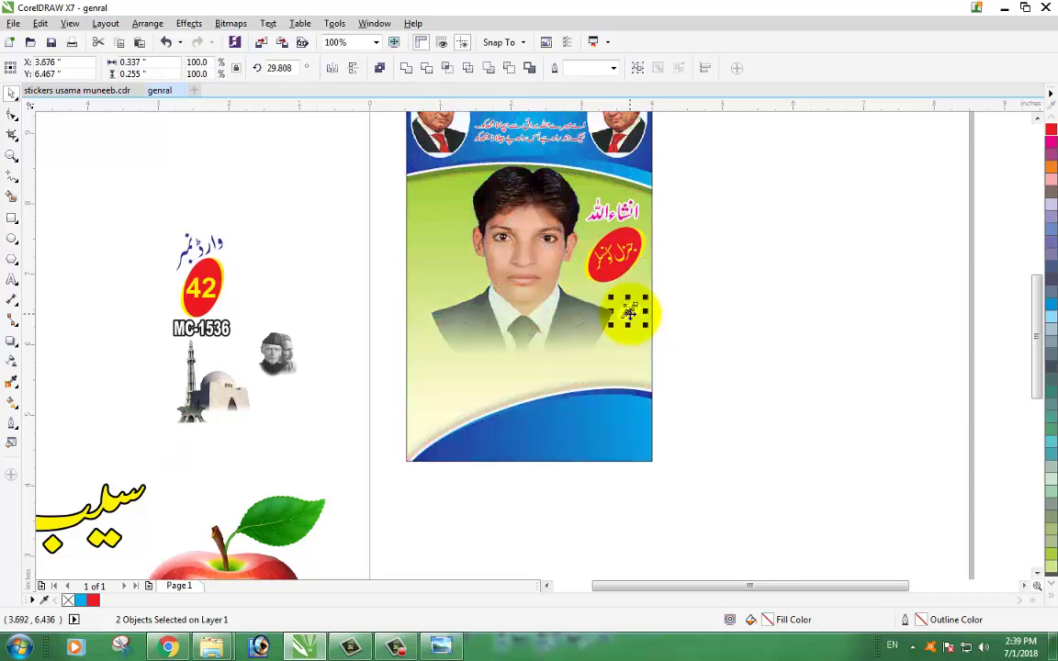
Enlarge the انتخابی نشان label to about 0.47 by 0.36 inches and centre it between the portrait's shoulder and the sticker edge.
scroll(645, 307, "up", 3)
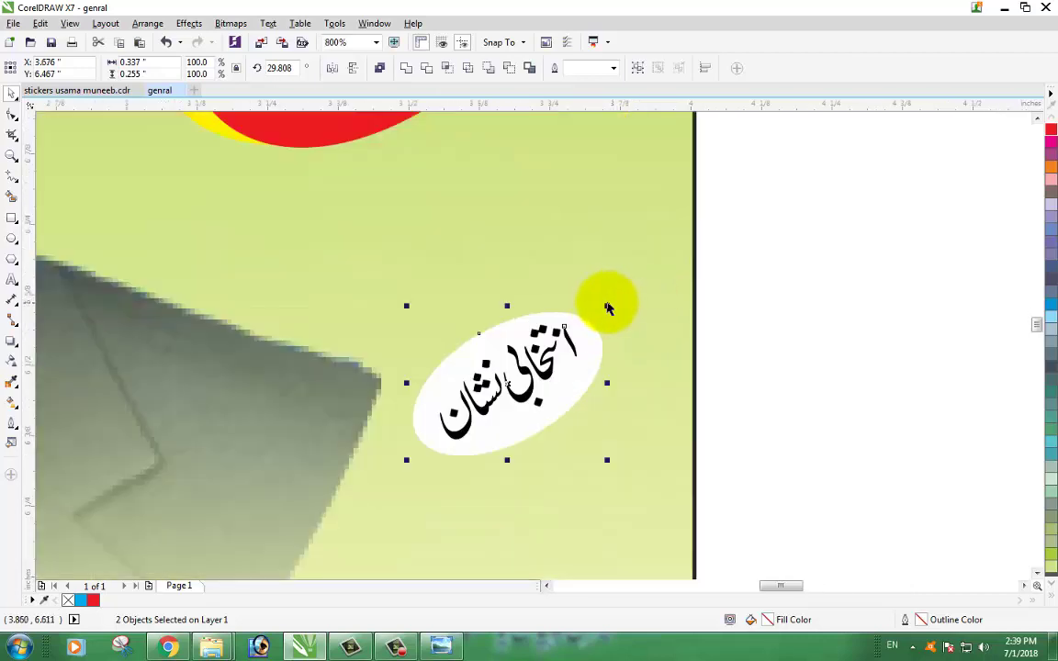
left_click(802, 347)
left_click_drag(778, 250, 284, 482)
mouse_move(609, 306)
left_mouse_down()
mouse_move(647, 276)
mouse_move(609, 306)
left_mouse_up()
left_click_drag(503, 354, 562, 343)
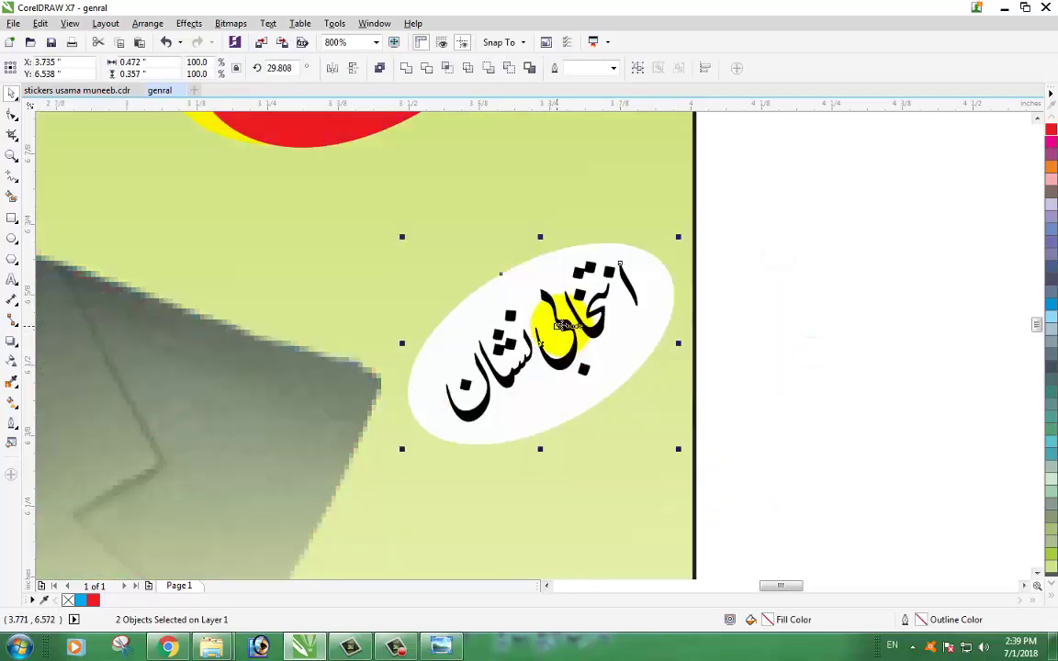
scroll(562, 342, "down", 2)
left_click(710, 353)
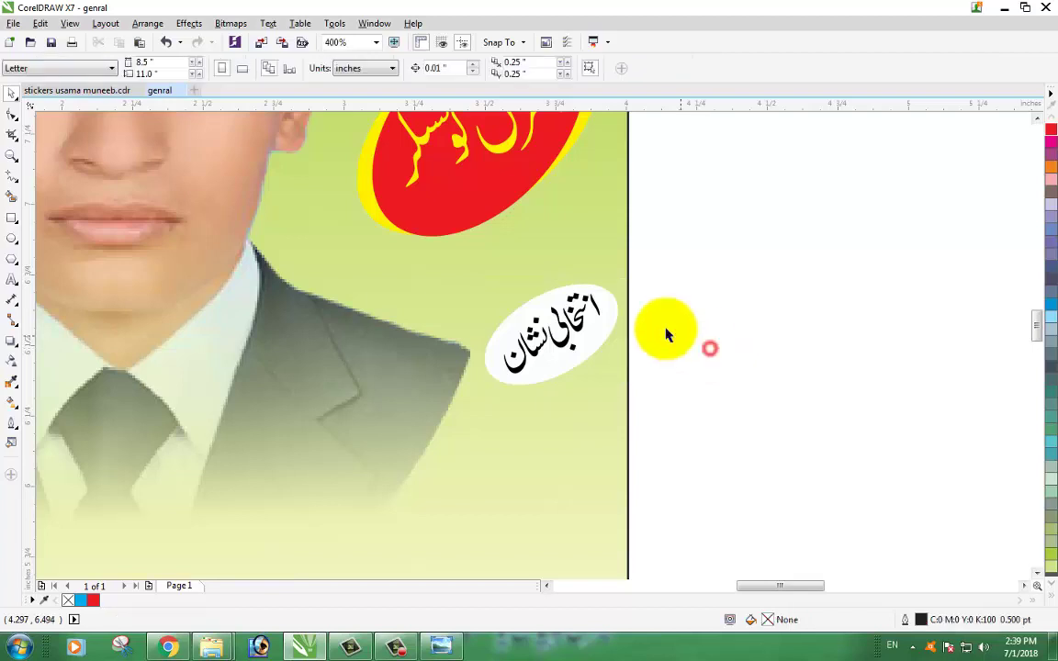
Make a copy of the label's white oval rotated to about 7.4 degrees and fill it red.
left_click(594, 341)
left_click(731, 327)
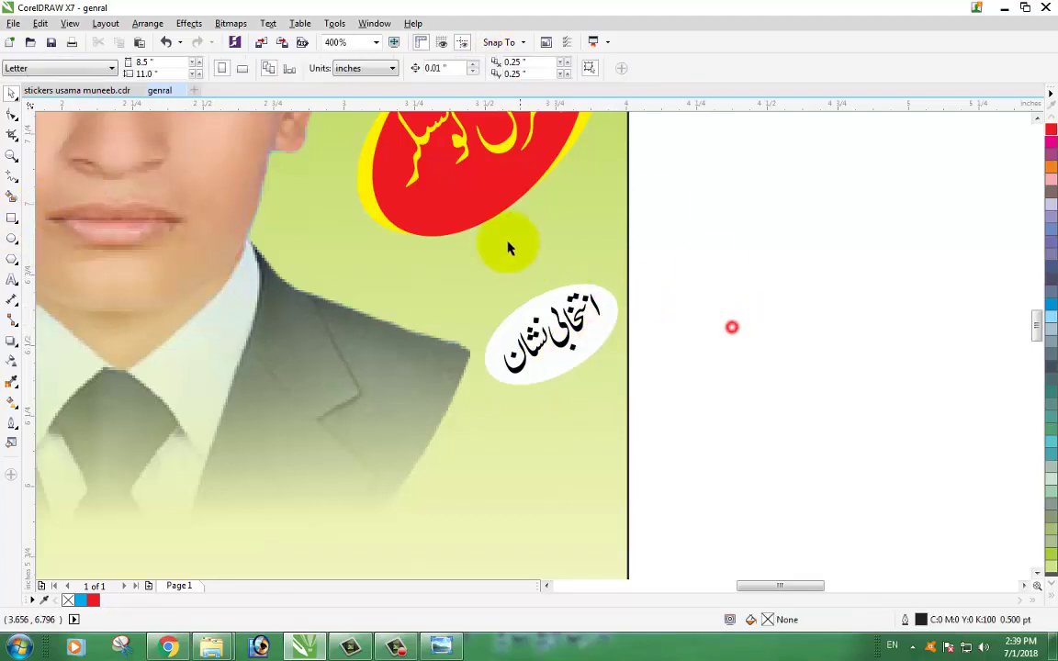
left_click(607, 318)
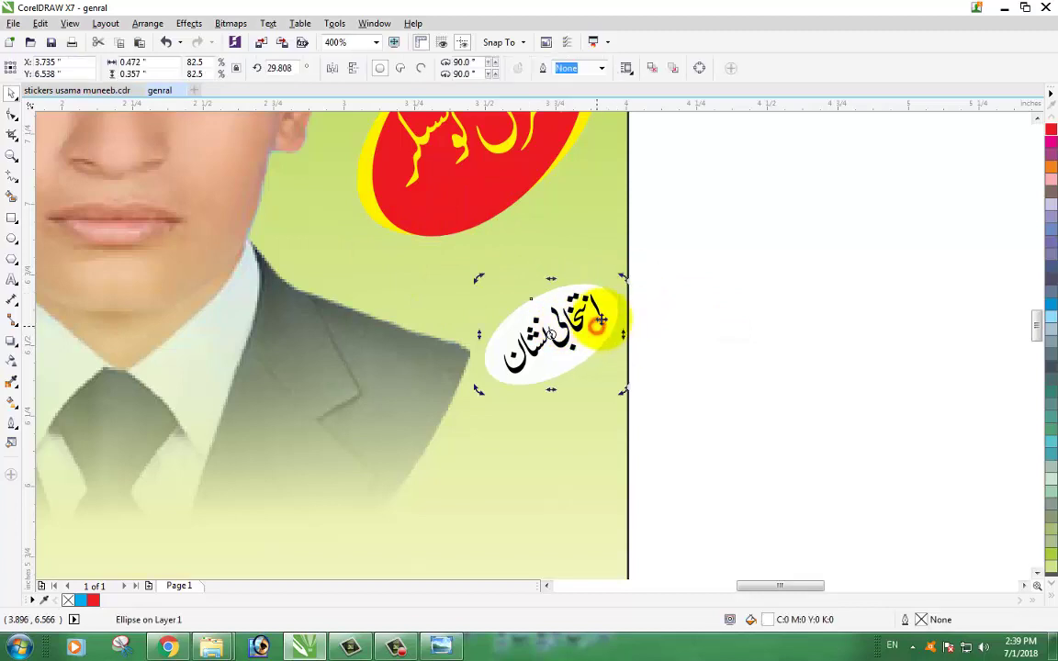
left_click_drag(623, 277, 643, 315)
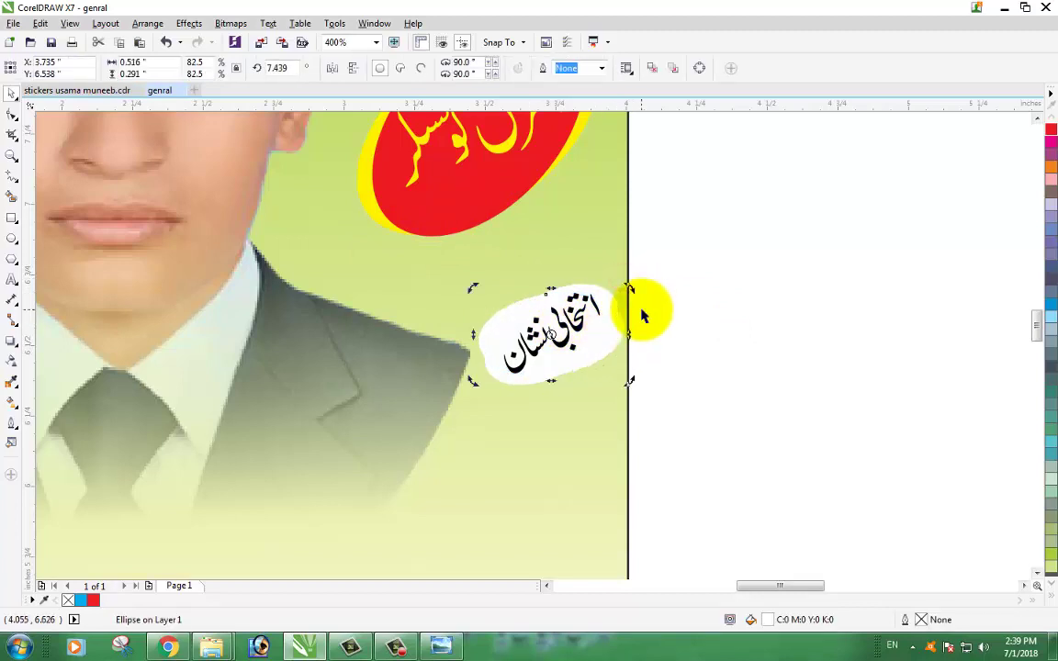
left_click(93, 602)
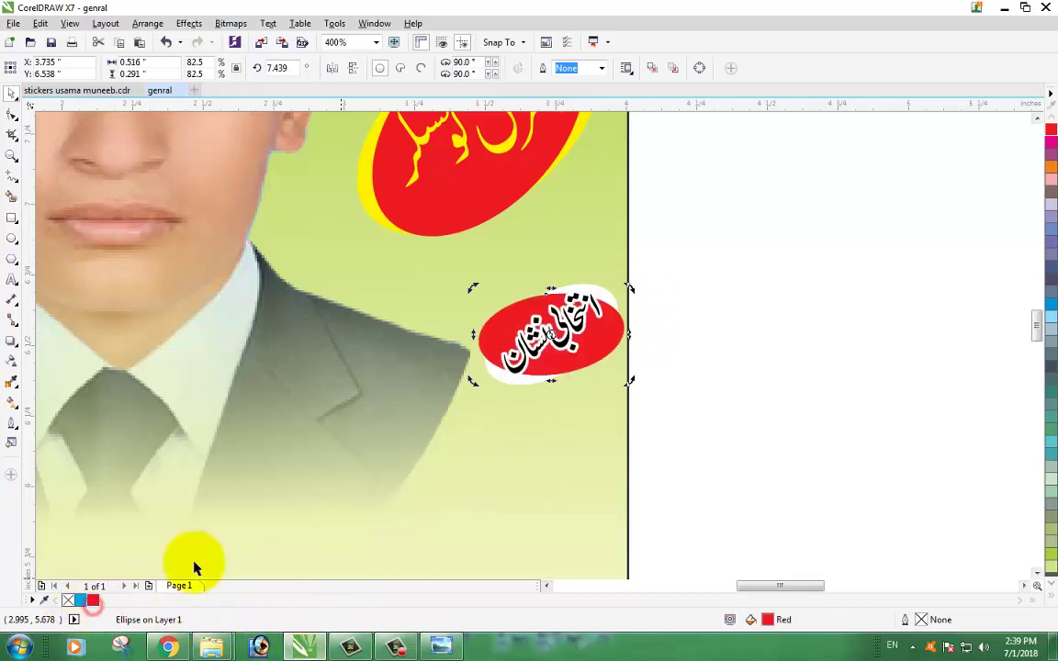
Lower the red oval in the stacking order so it sits directly behind the white انتخابی نشان oval.
left_click(715, 399)
left_click(608, 352)
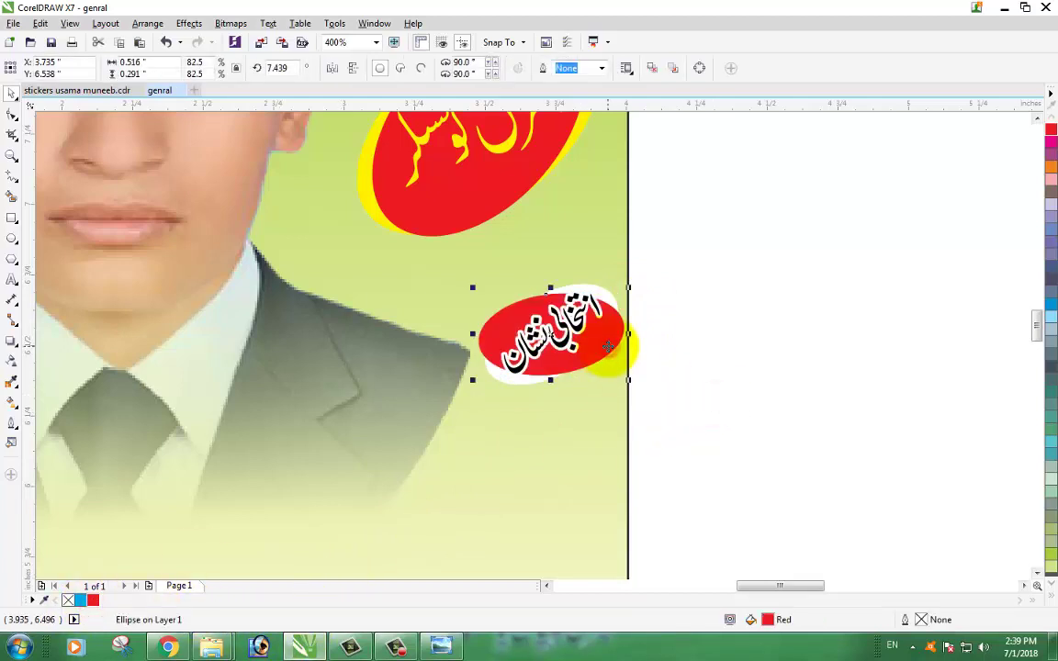
key("shift+Page_Down")
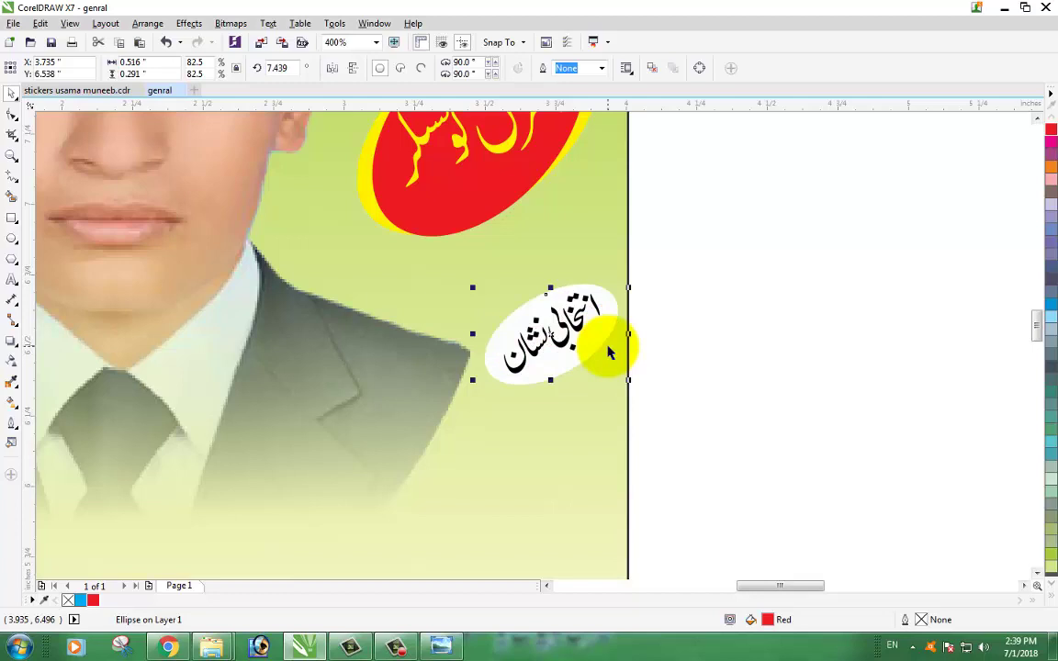
key("ctrl+z")
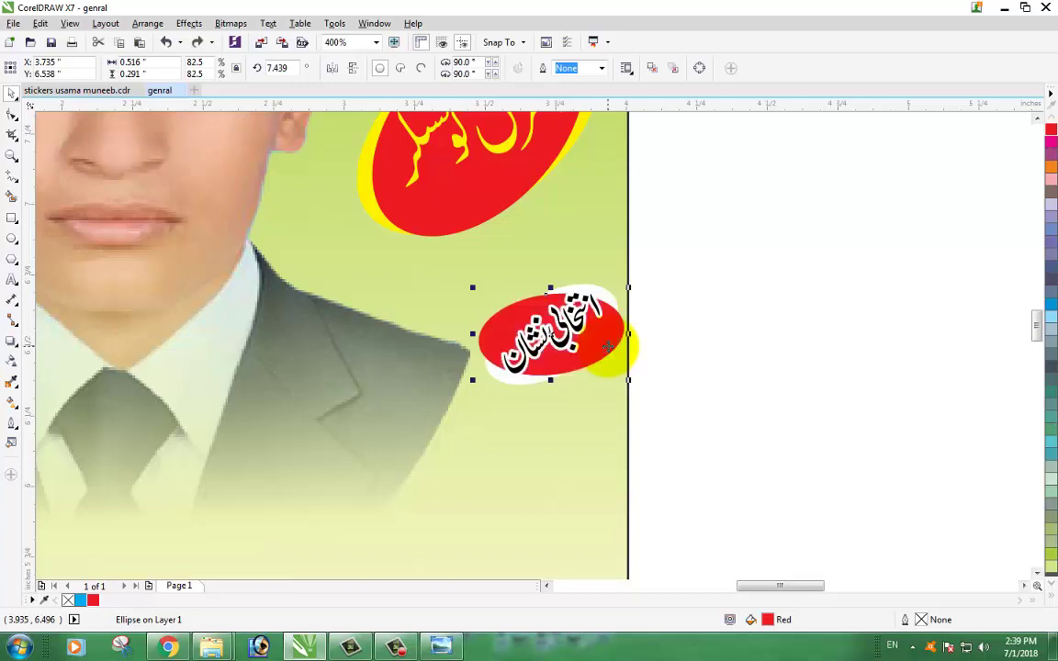
key("ctrl+Page_Down")
left_click(774, 361)
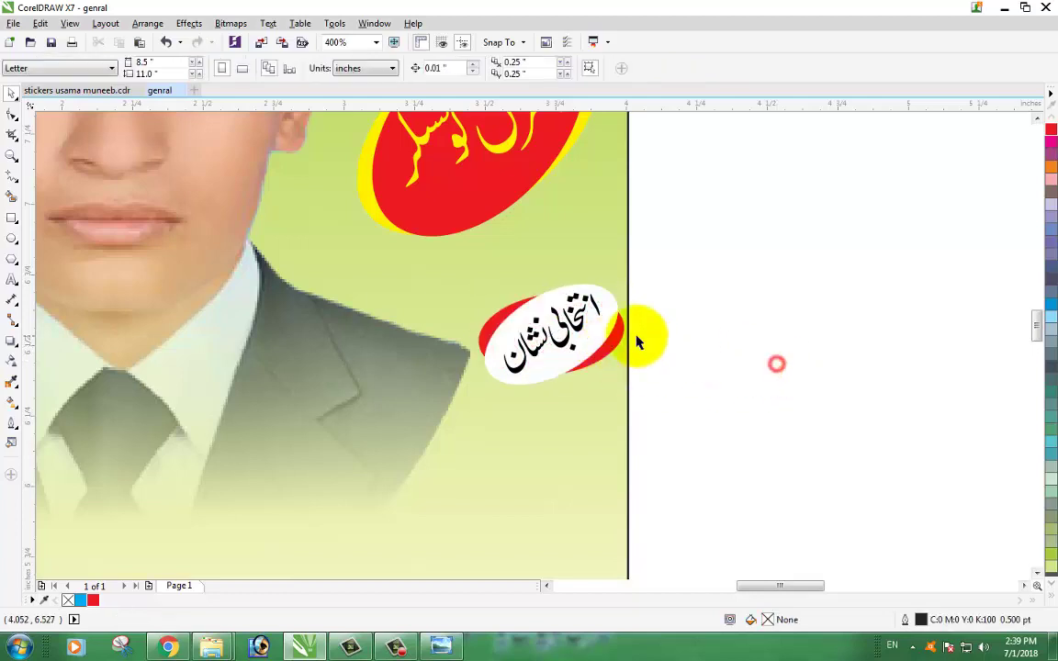
Give the white انتخابی نشان oval a red hairline outline.
left_click(608, 327)
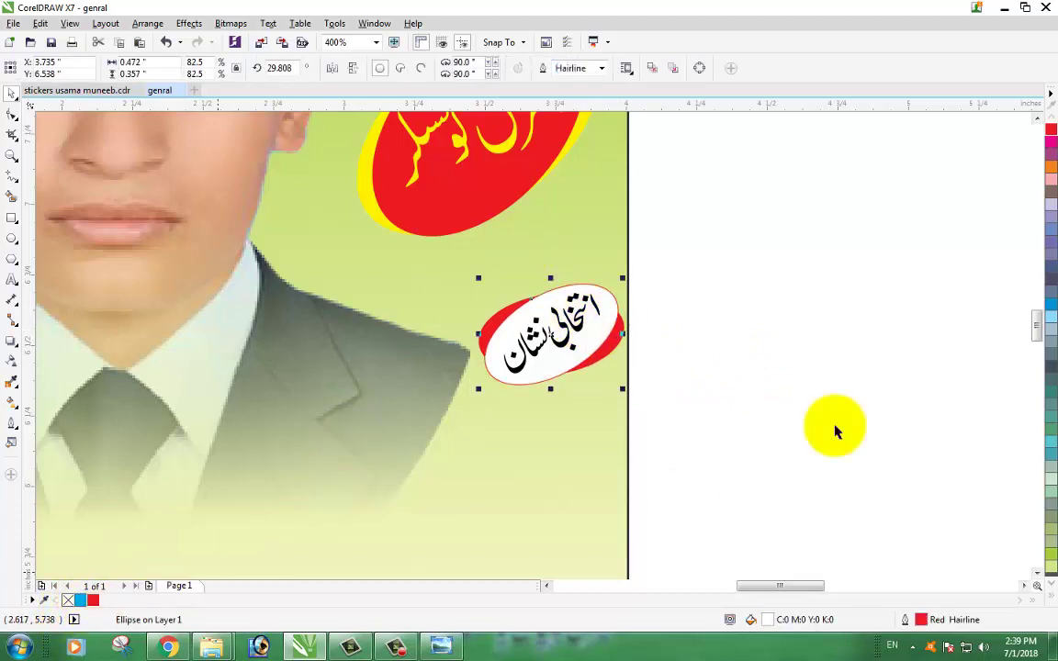
left_click(766, 406)
scroll(554, 400, "down", 1)
scroll(555, 399, "down", 1)
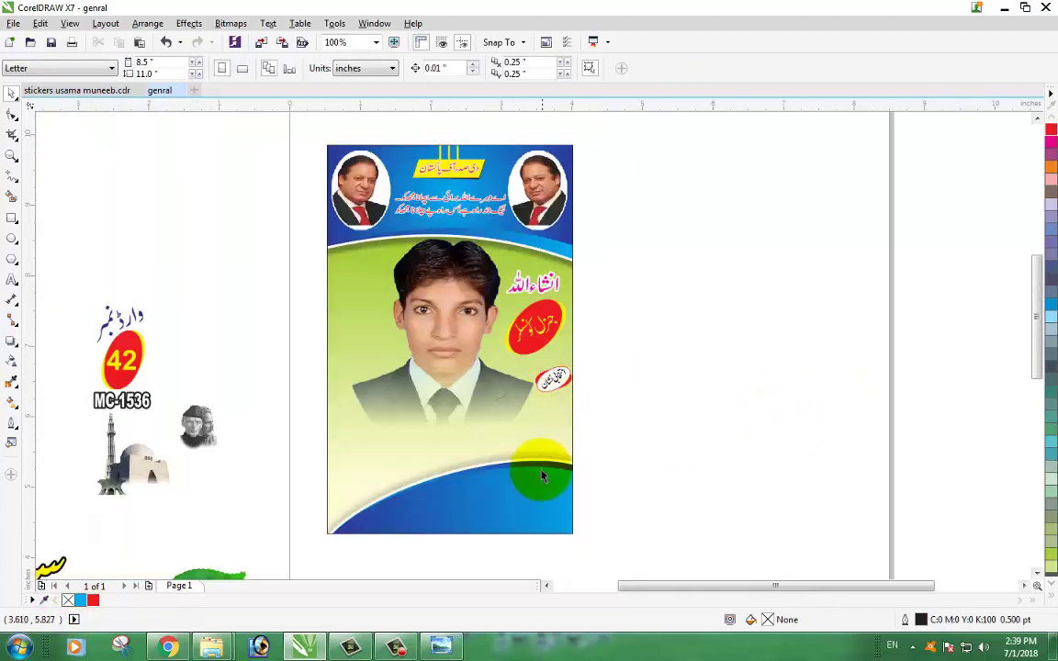
Ungroup the ward label and move its وارڈ نمبر text and 42 oval onto the green area beside the portrait's face.
left_click(1038, 575)
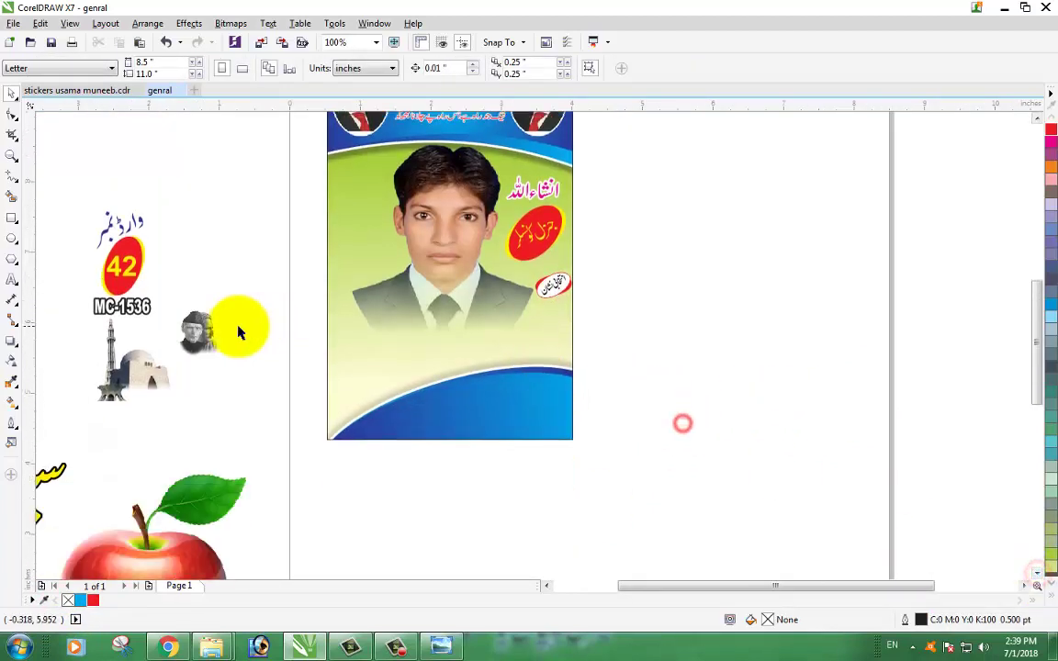
left_click_drag(91, 198, 102, 307)
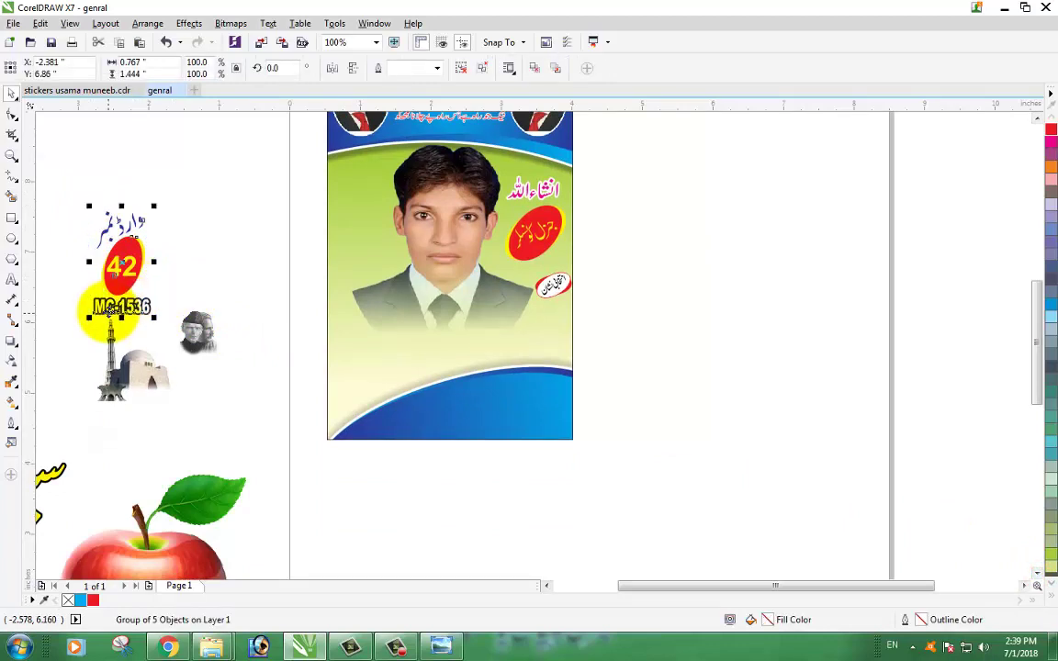
left_click(461, 67)
left_click(202, 231)
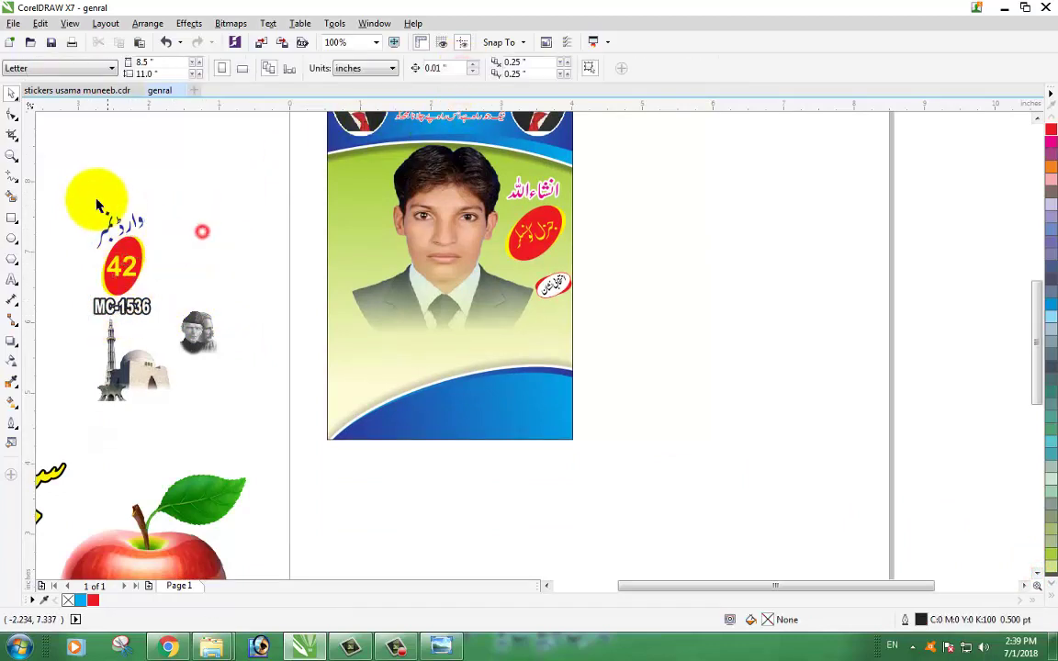
left_click_drag(92, 179, 168, 305)
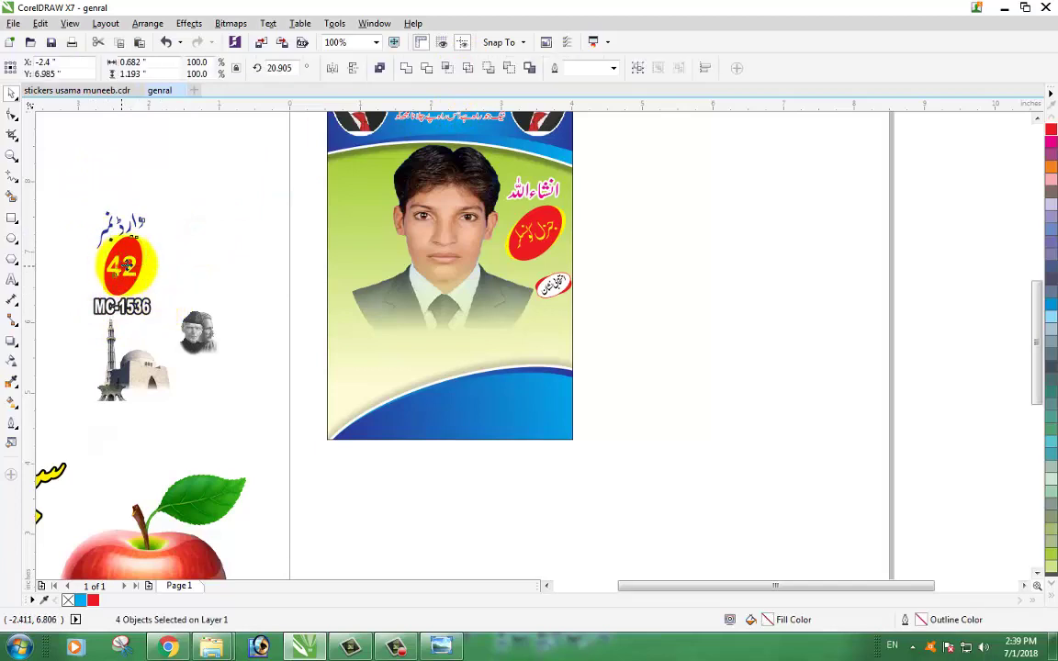
left_click_drag(126, 264, 353, 219)
Replace the MC-1536 text with AB-123.
left_click(125, 304)
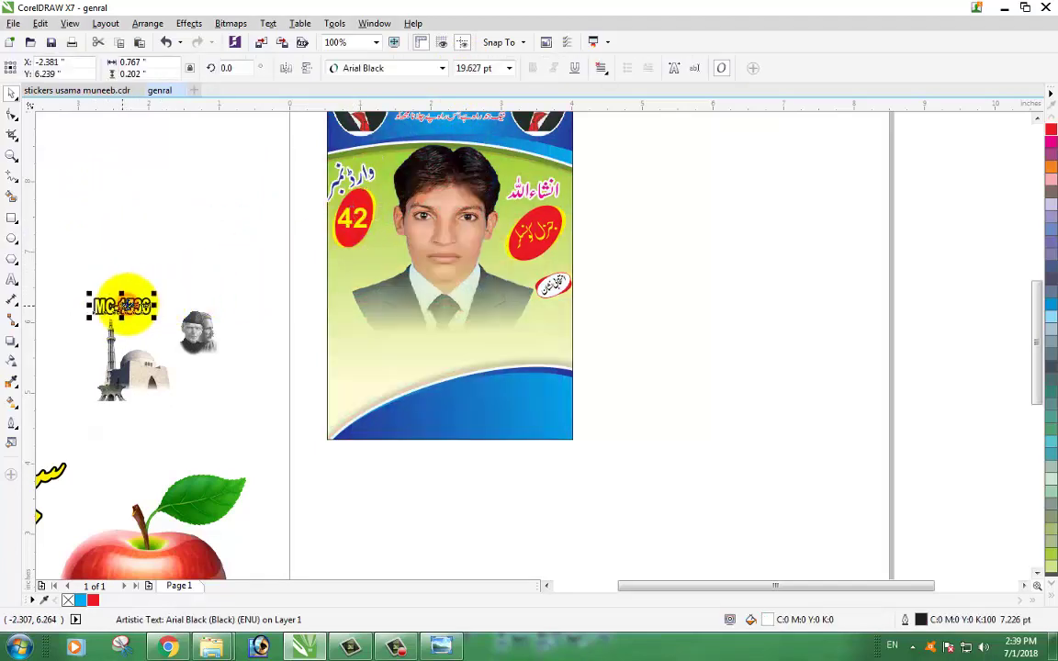
scroll(95, 307, "up", 2)
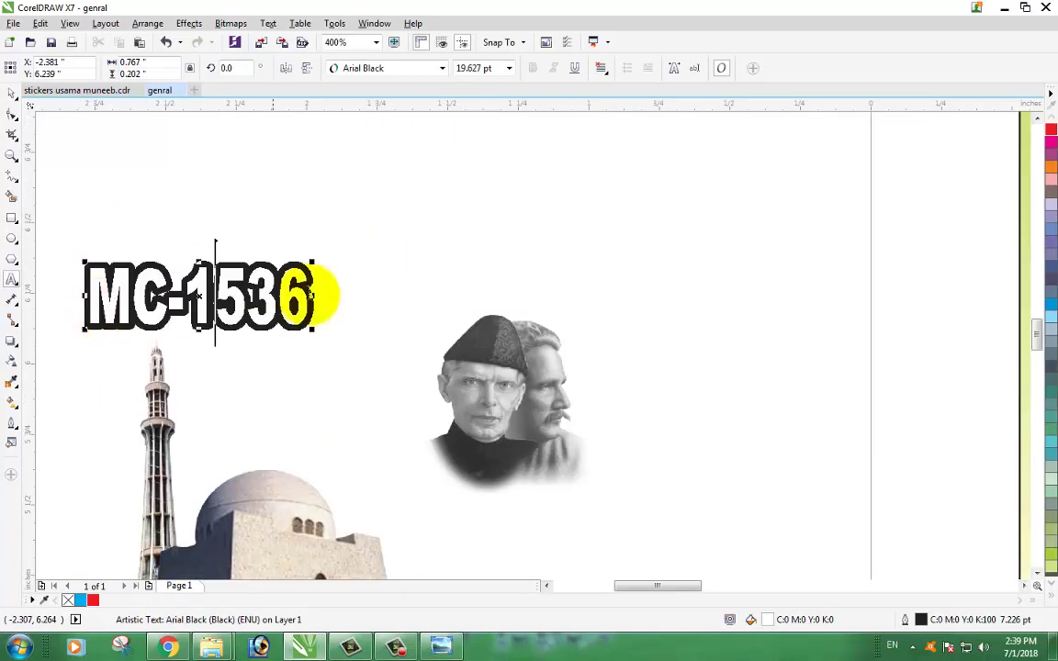
left_click_drag(313, 296, 102, 294)
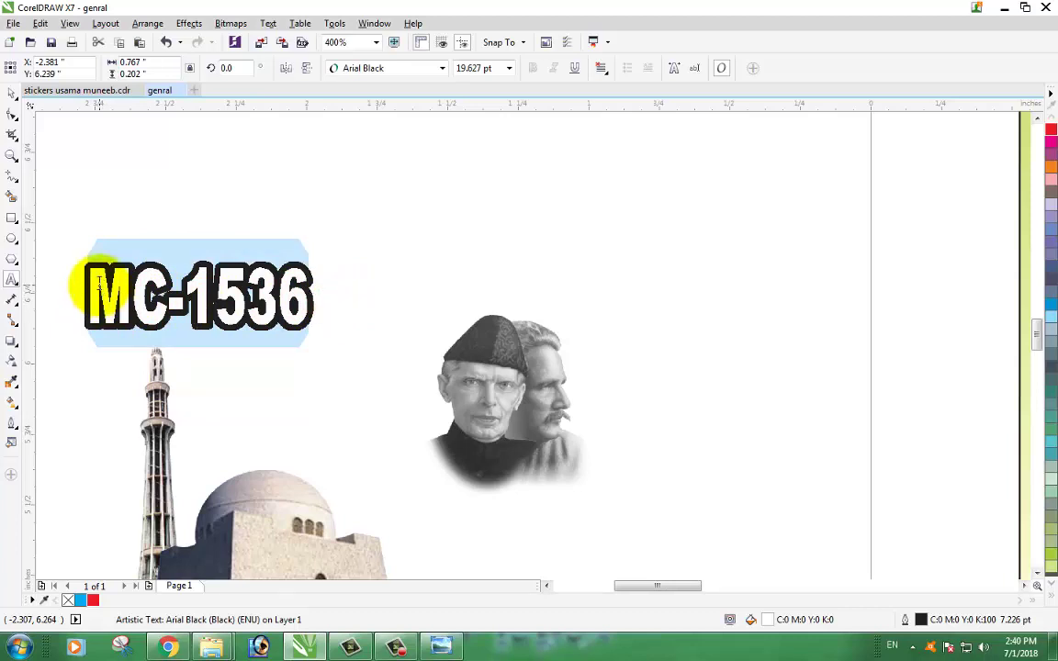
type("AB-123")
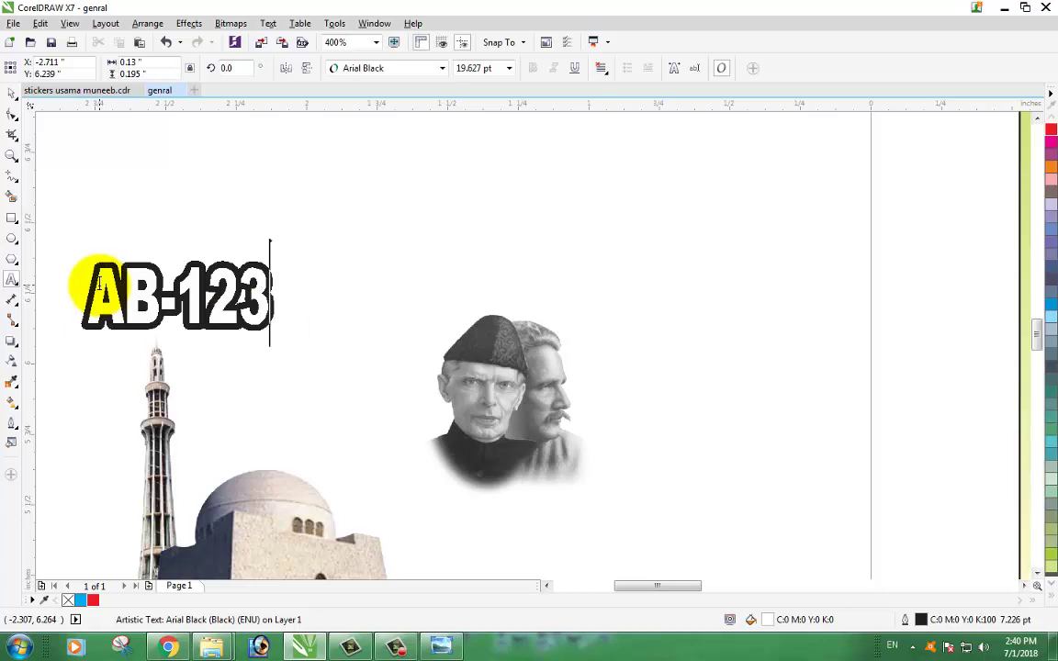
left_click(12, 93)
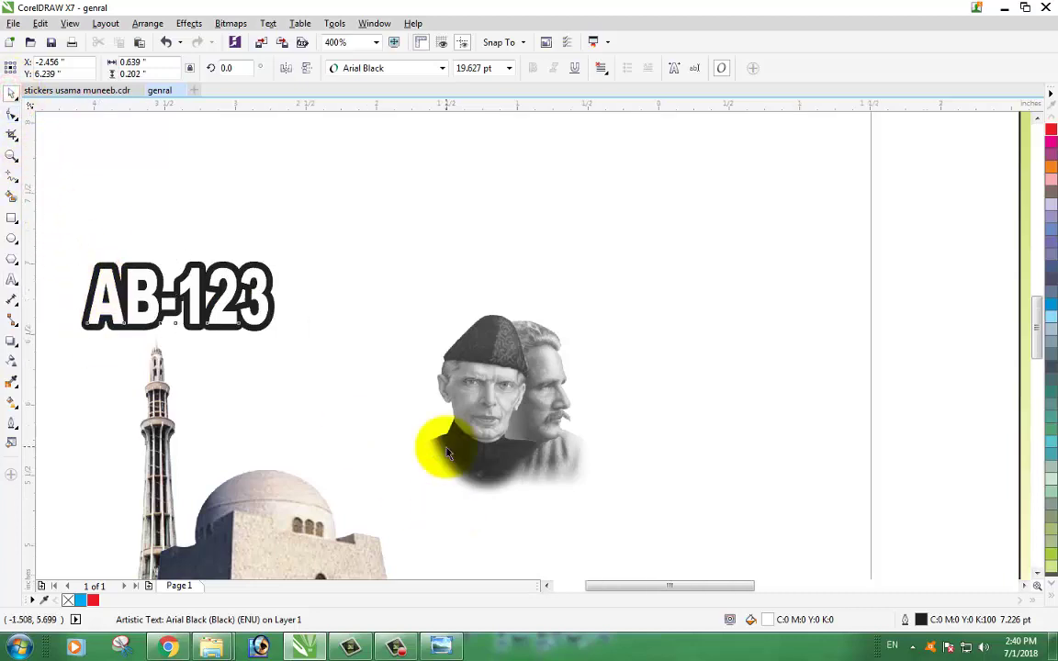
Move the AB-123 text onto the sticker just below the red 42 oval.
scroll(447, 452, "down", 3)
left_click_drag(392, 408, 634, 361)
scroll(634, 362, "up", 3)
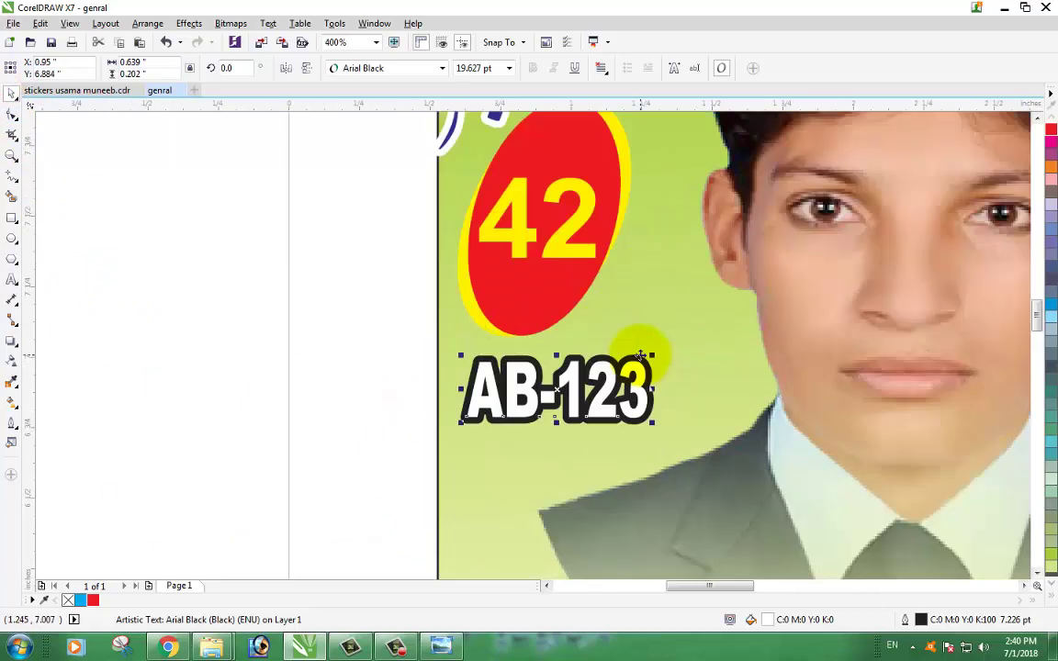
scroll(647, 365, "up", 1)
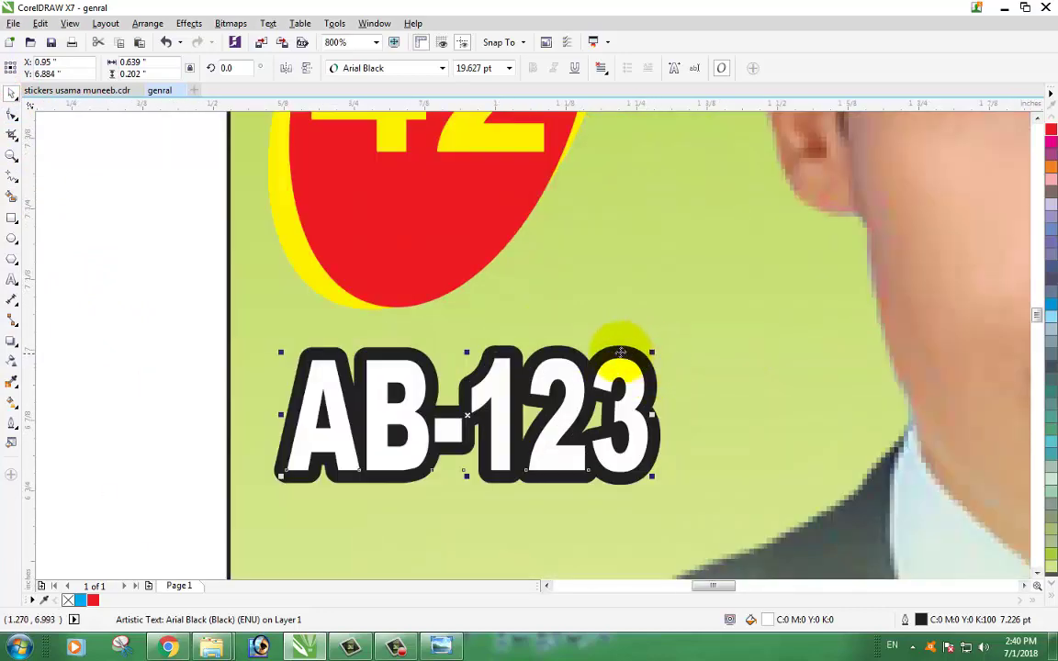
scroll(619, 349, "down", 2)
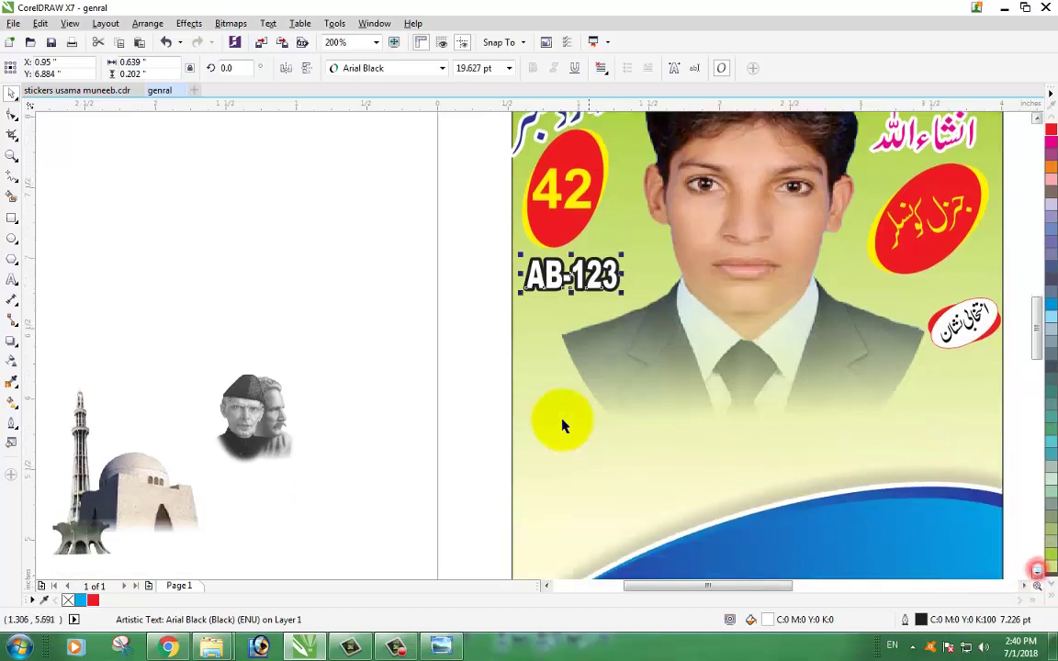
Move the monuments image onto the sticker, scale it to 88%, and rest it just above the blue curve.
scroll(561, 420, "down", 1)
scroll(1026, 588, "down", 2)
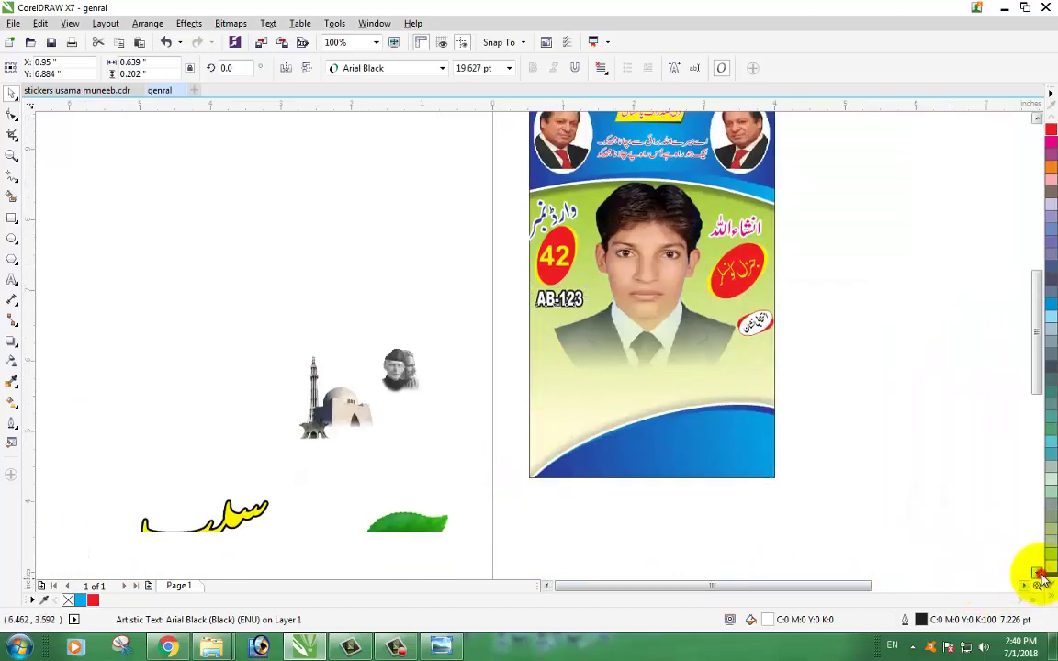
scroll(1032, 576, "right", 2)
left_click_drag(179, 284, 281, 418)
left_click_drag(248, 373, 496, 385)
scroll(501, 384, "up", 1)
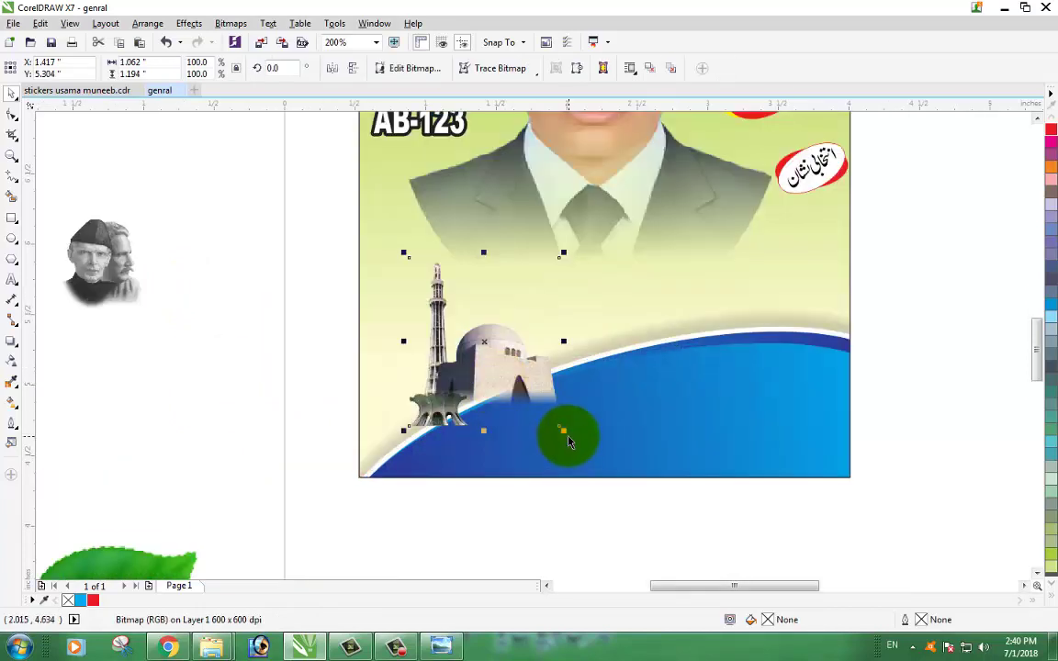
left_click_drag(558, 425, 541, 408)
left_click_drag(507, 367, 511, 344)
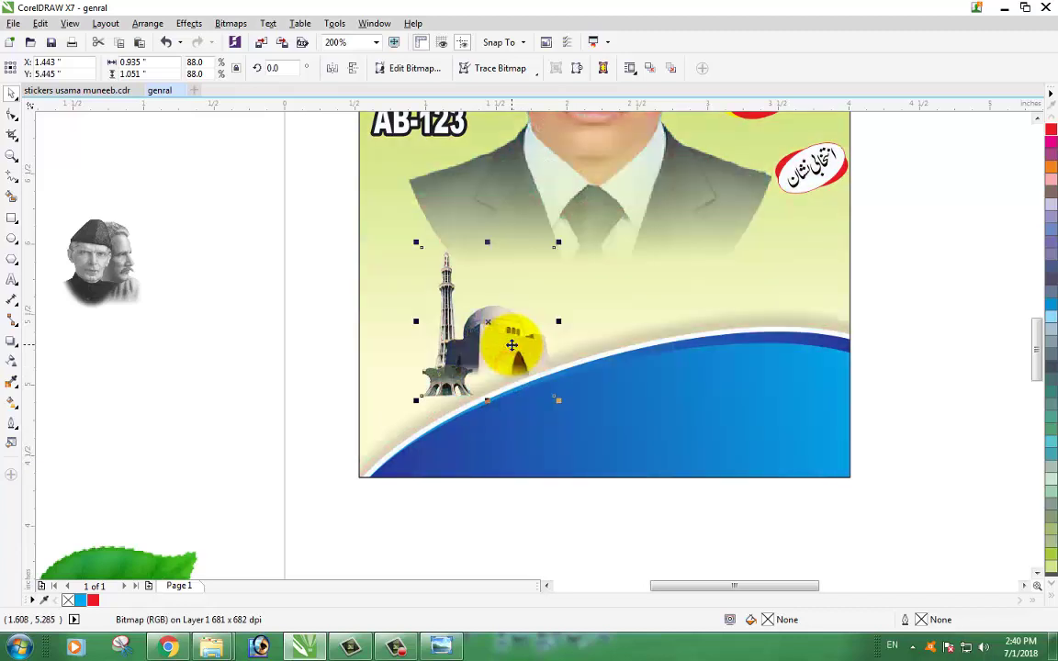
Place the grayscale two-man portrait at the sticker's left edge above the monuments, and nudge the monuments image slightly down and left.
left_click(219, 347)
left_click_drag(83, 279, 402, 352)
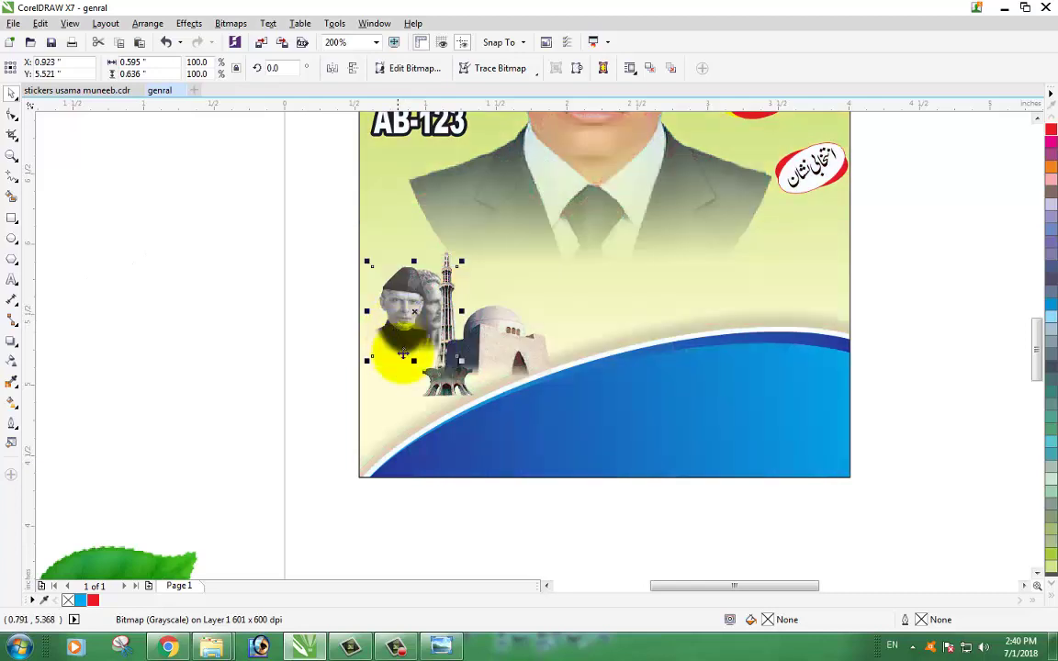
scroll(419, 373, "up", 1)
scroll(404, 375, "down", 1)
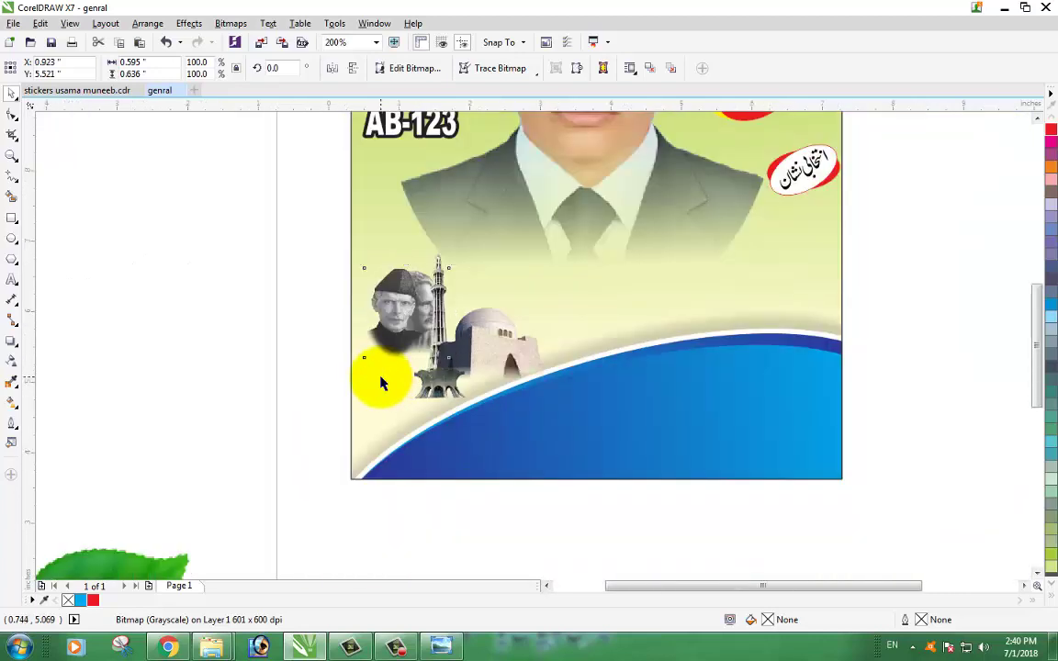
scroll(383, 381, "down", 2)
scroll(383, 381, "up", 2)
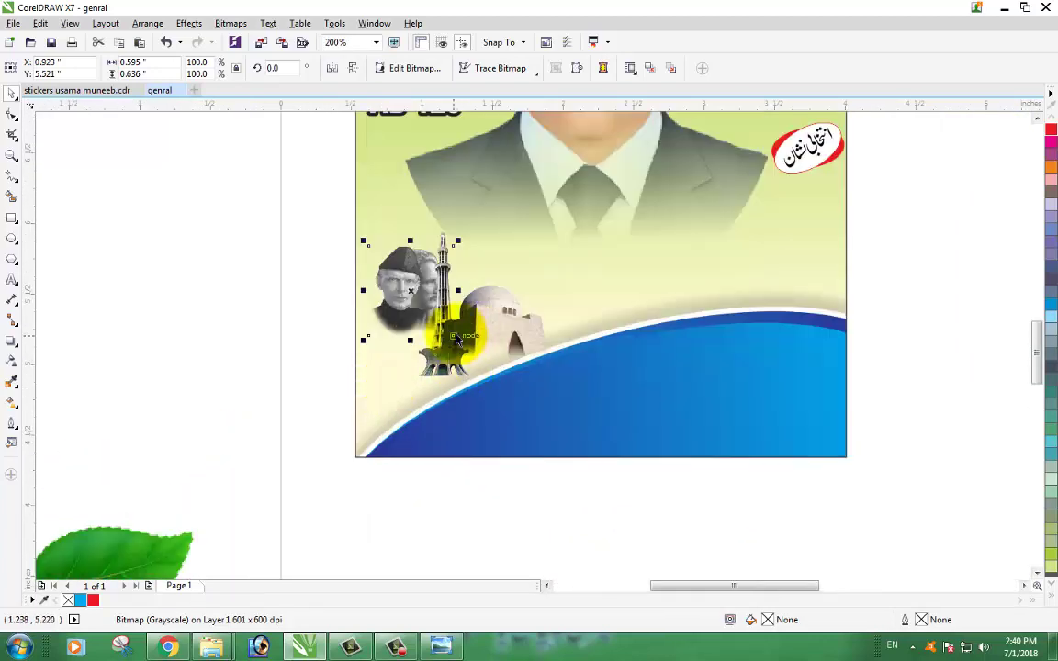
left_click_drag(408, 258, 386, 210)
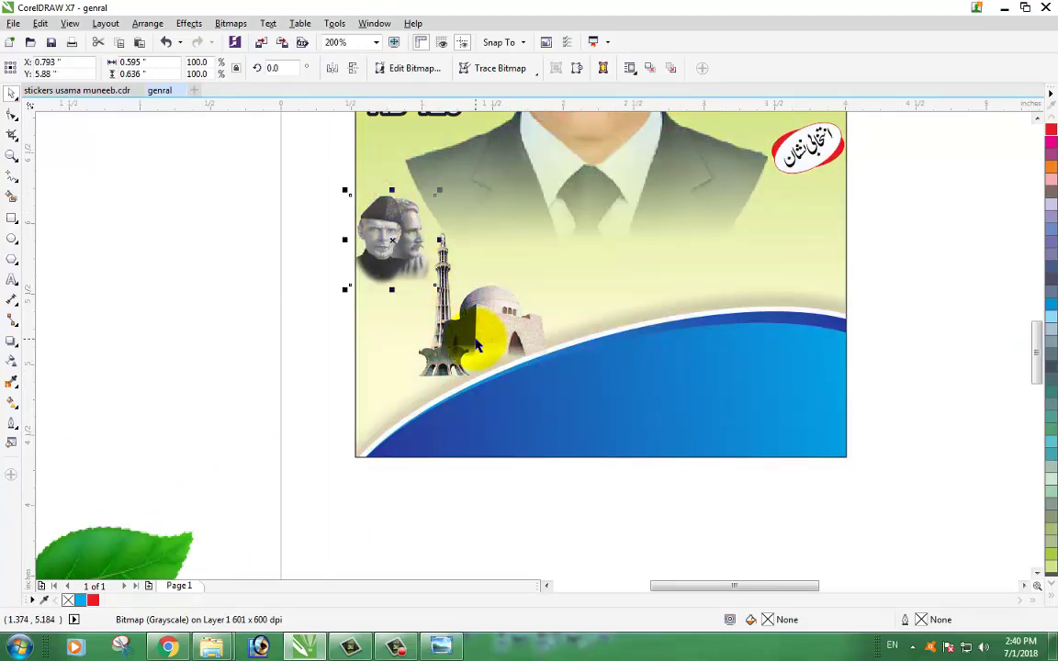
left_click_drag(476, 345, 468, 346)
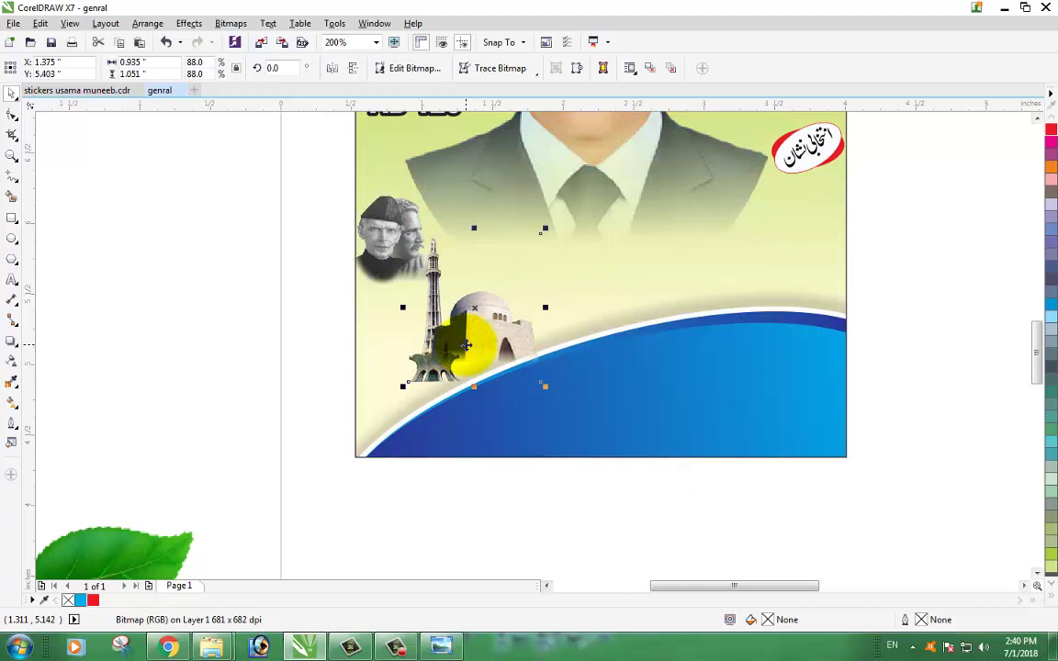
Move the yellow سیب word onto the middle of the red apple.
left_click(308, 367)
left_click(421, 359)
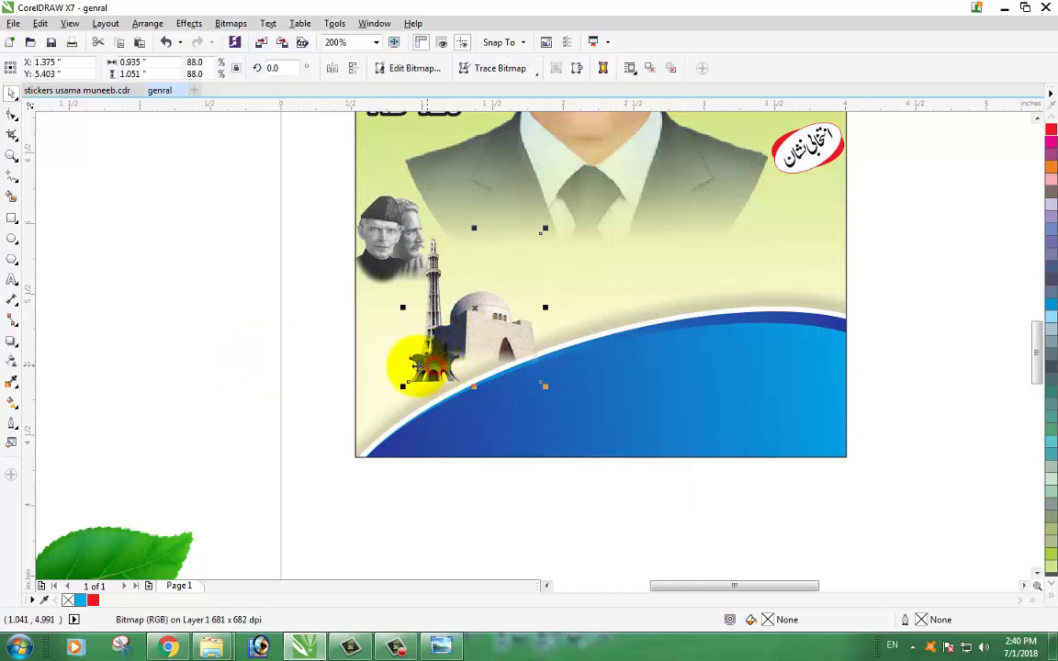
scroll(420, 363, "down", 2)
scroll(372, 456, "down", 2)
left_click(287, 514)
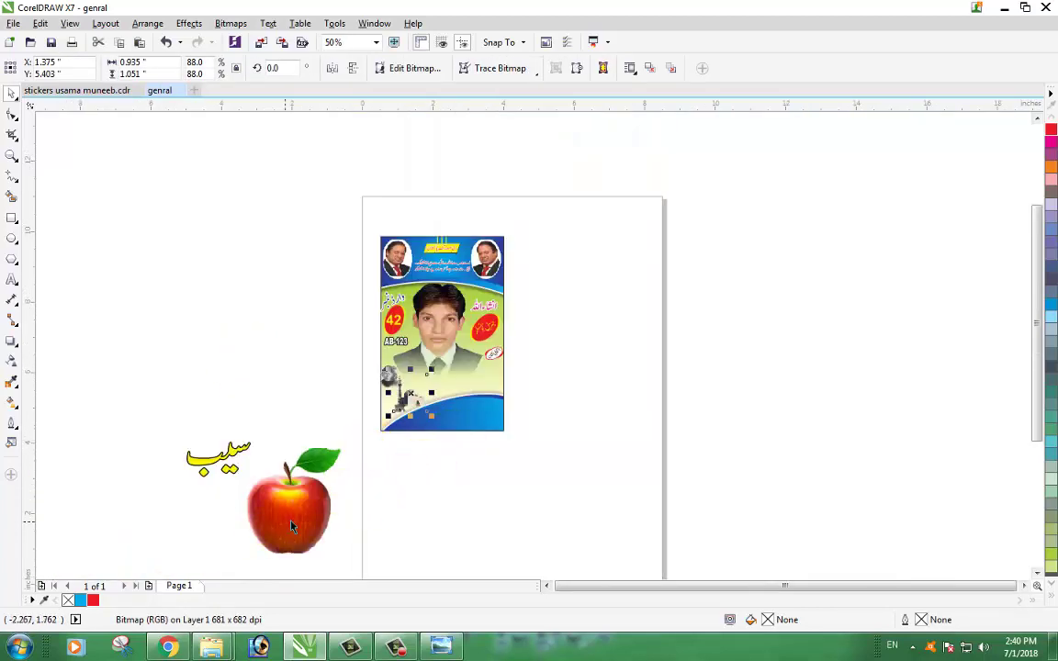
left_click_drag(217, 456, 285, 516)
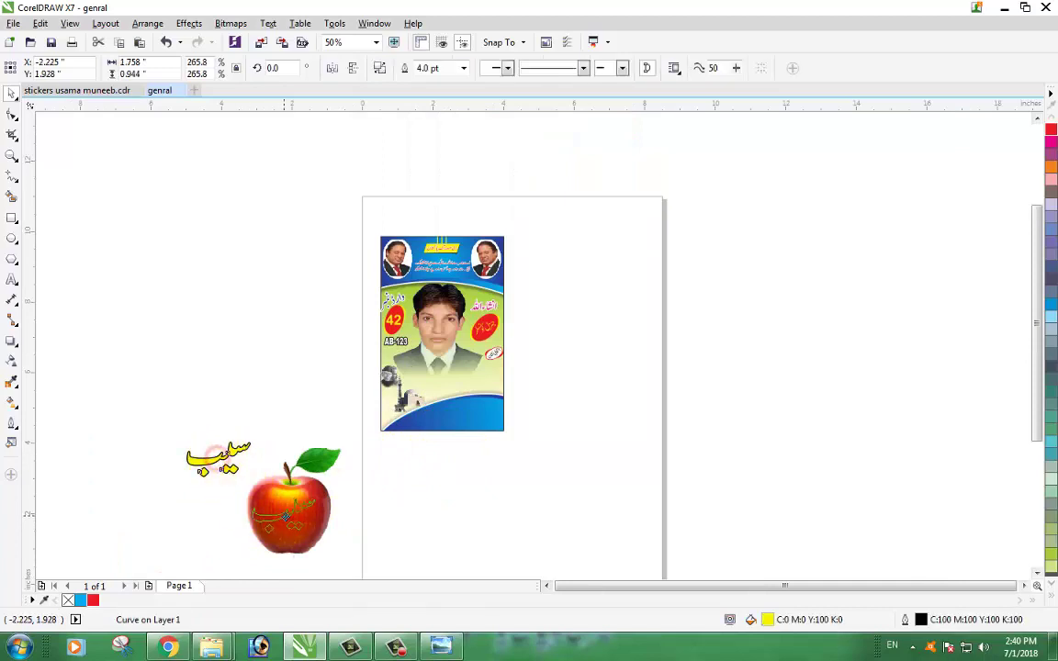
Scale down the apple with its leaf and سیب word, and place them together on the lower right of the sticker.
left_click_drag(201, 401, 487, 384)
scroll(488, 386, "up", 2)
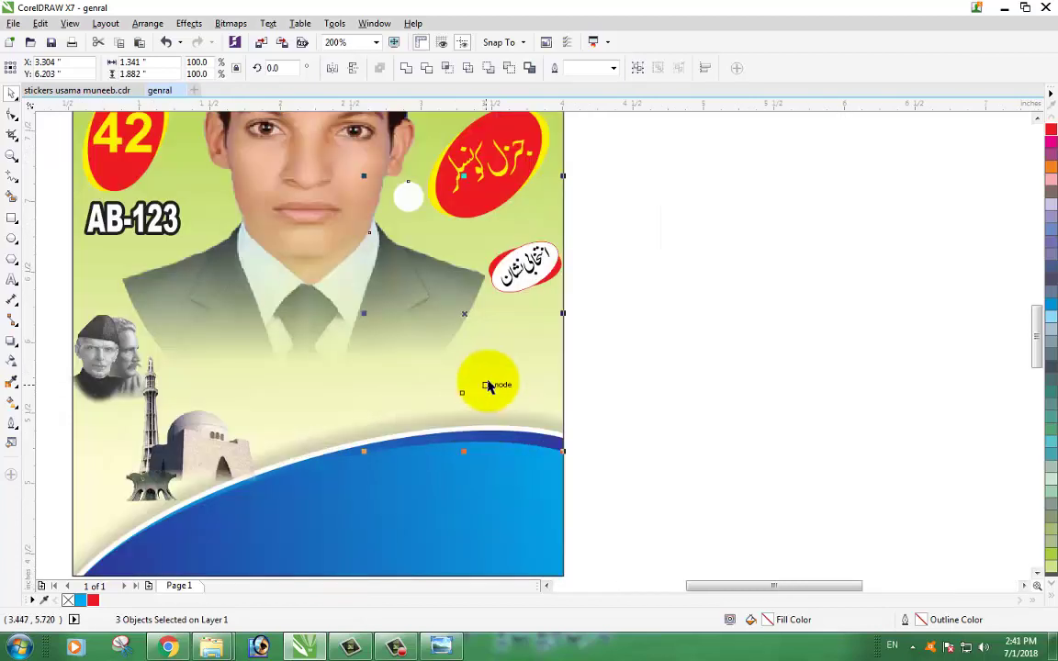
left_click(786, 371)
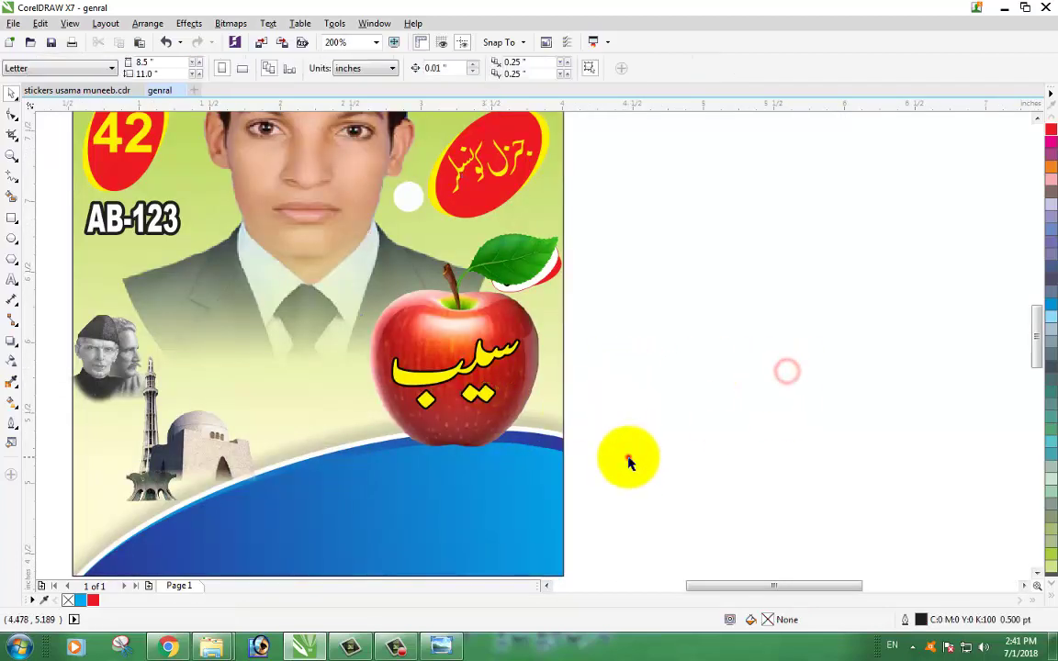
Shrink the apple and its سیب word together and fit them just below the انتخابی نشان oval at the sticker's right edge.
left_click_drag(628, 457, 345, 288)
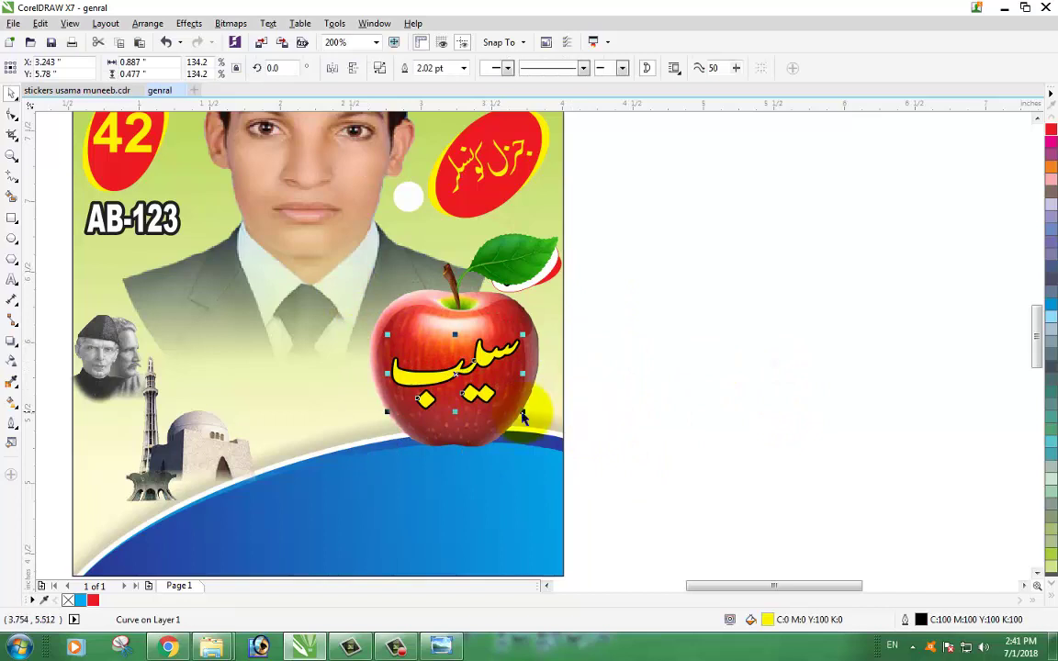
left_click(494, 434, "shift")
left_click_drag(561, 449, 507, 385)
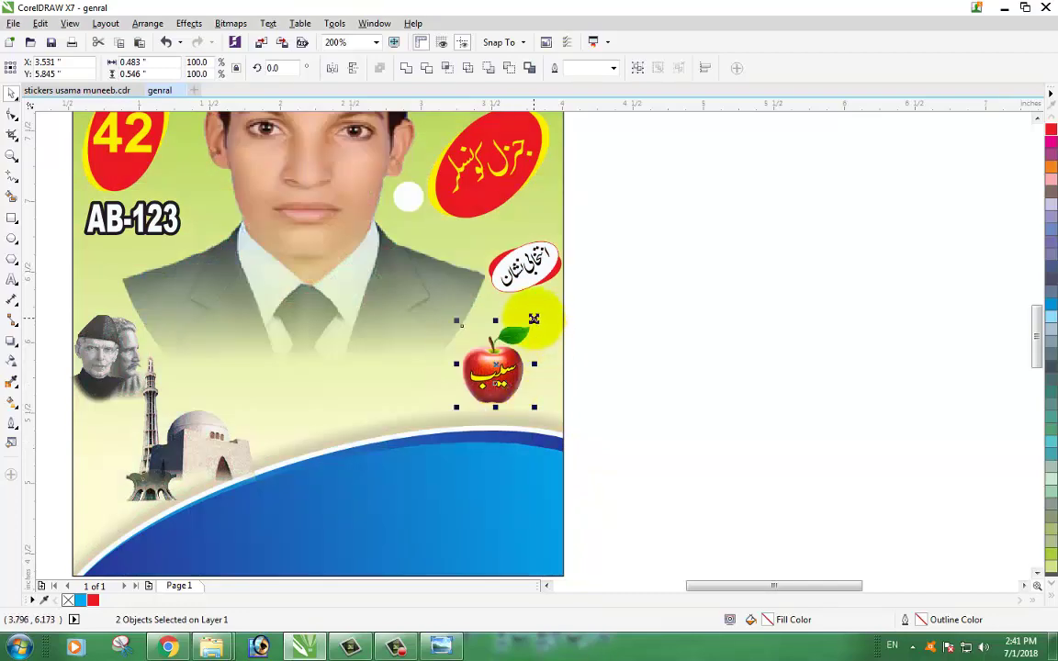
left_click_drag(533, 319, 547, 308)
left_click_drag(514, 365, 515, 367)
left_click(637, 356)
scroll(511, 384, "down", 2)
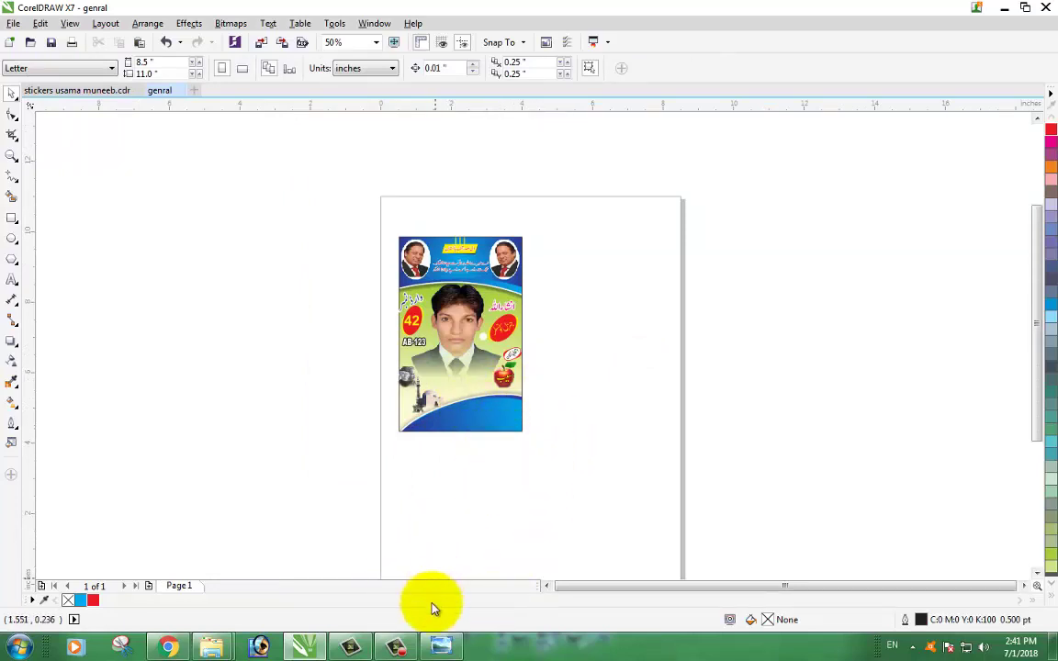
left_click(396, 646)
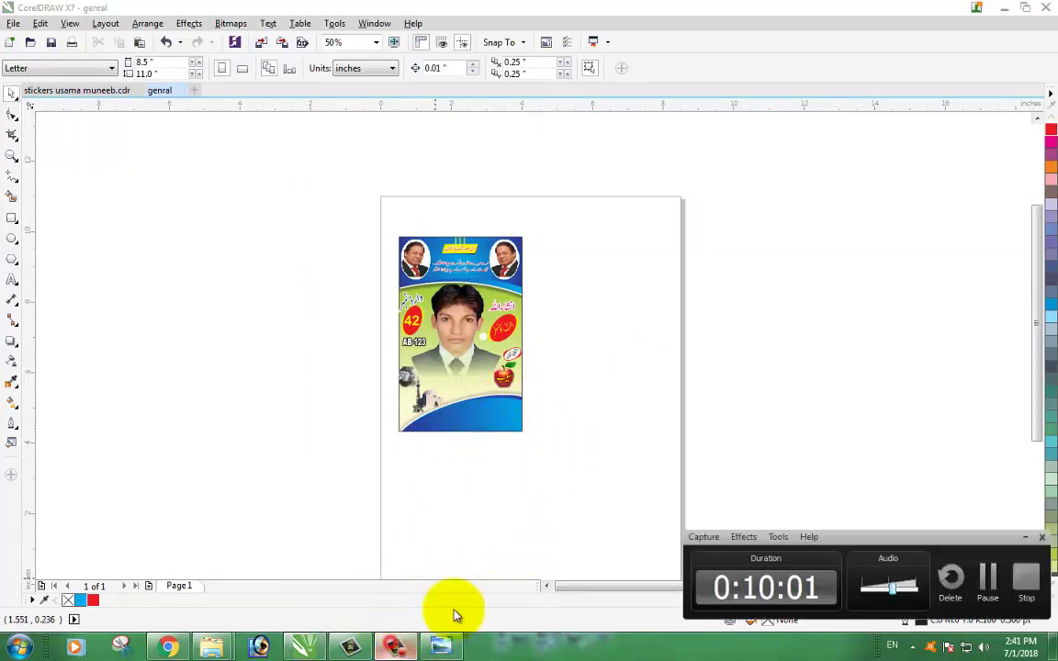
left_click(986, 578)
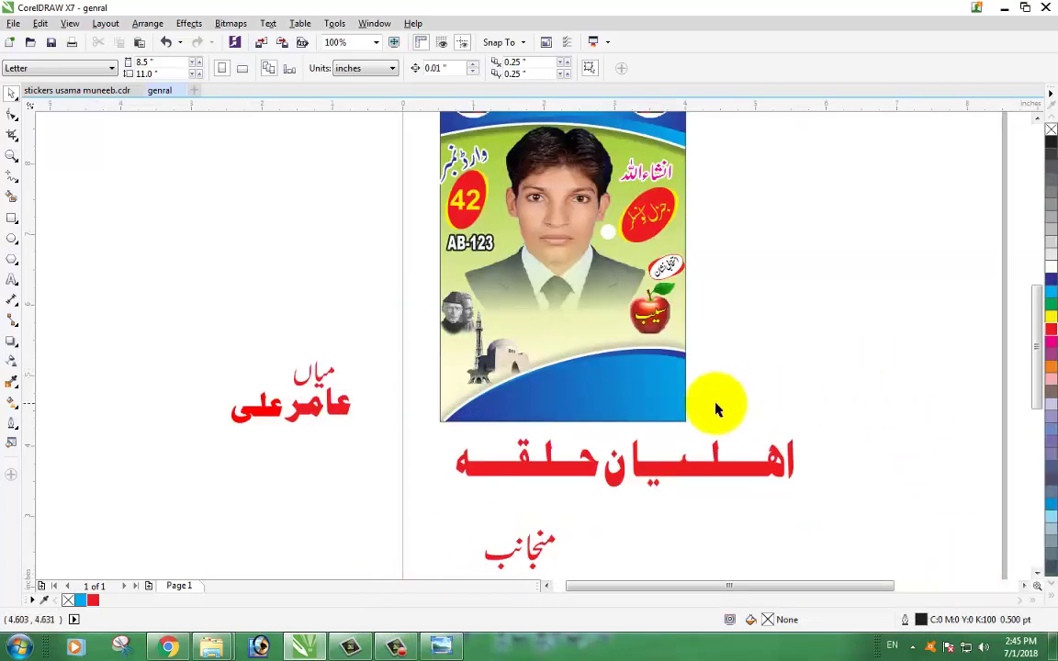
Move the red منجانب text up beside the sticker's lower right edge, clear of the large heading.
left_click_drag(1033, 361, 1032, 384)
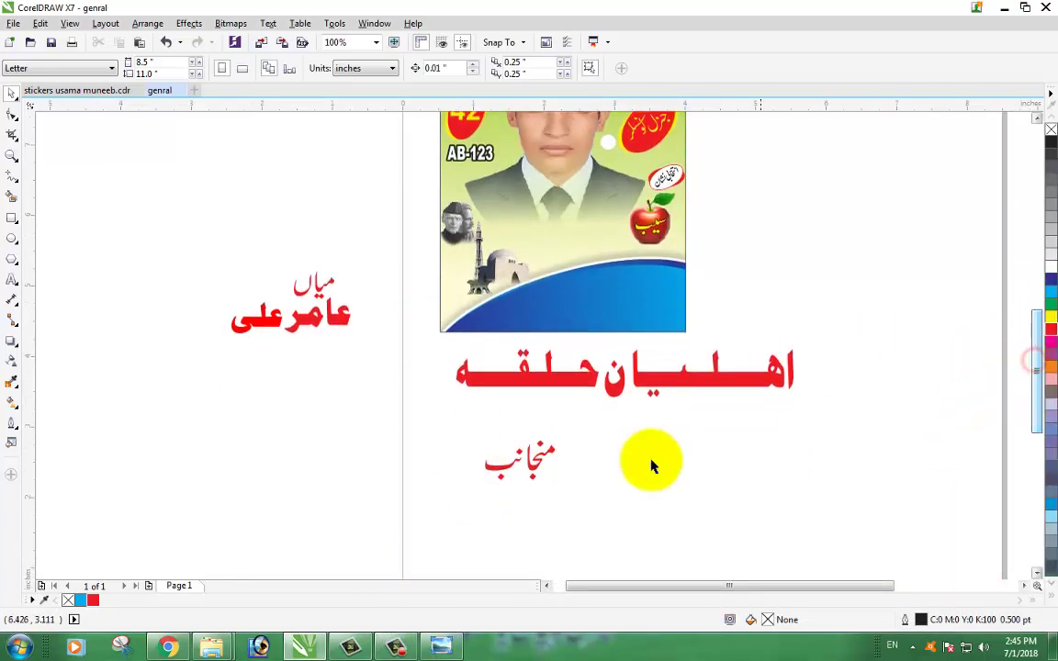
left_click(516, 455)
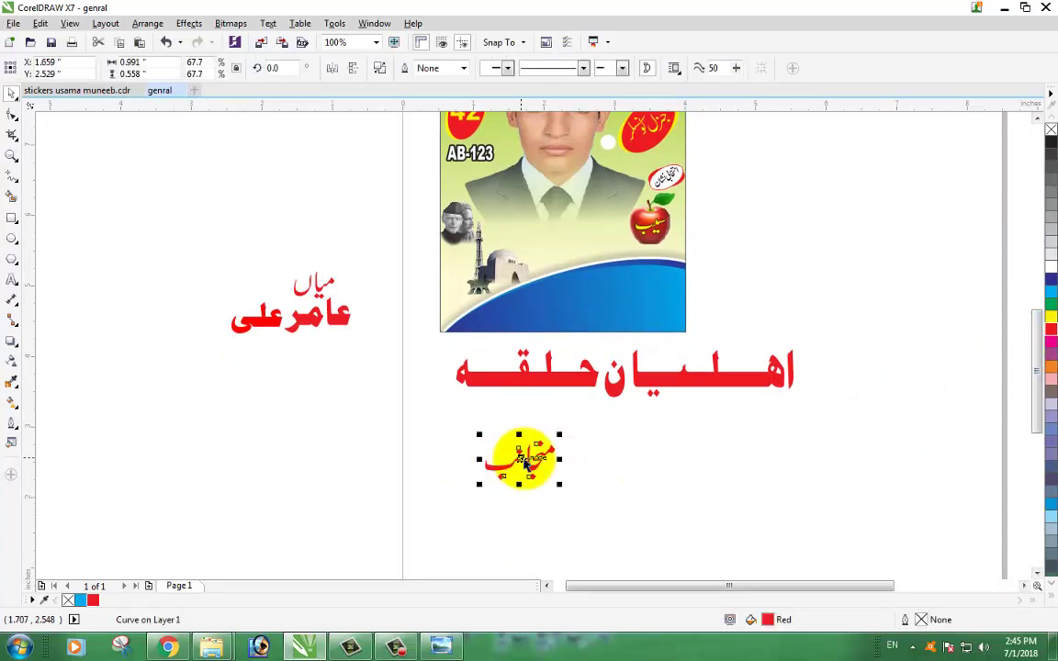
left_click_drag(522, 464, 762, 290)
scroll(724, 338, "down", 1)
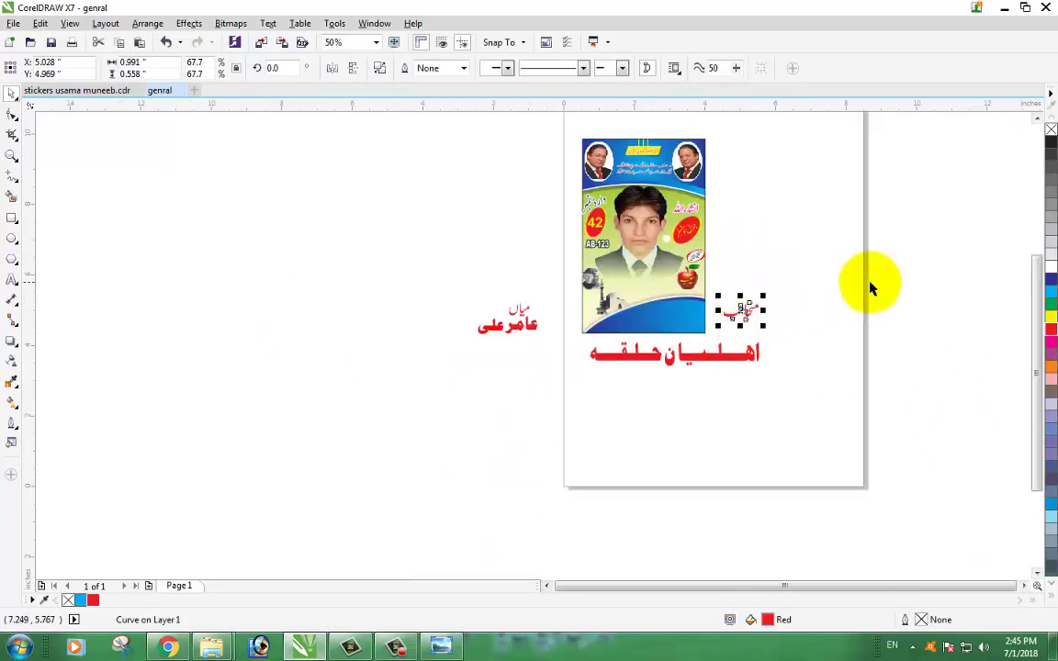
left_click_drag(1038, 300, 1032, 281)
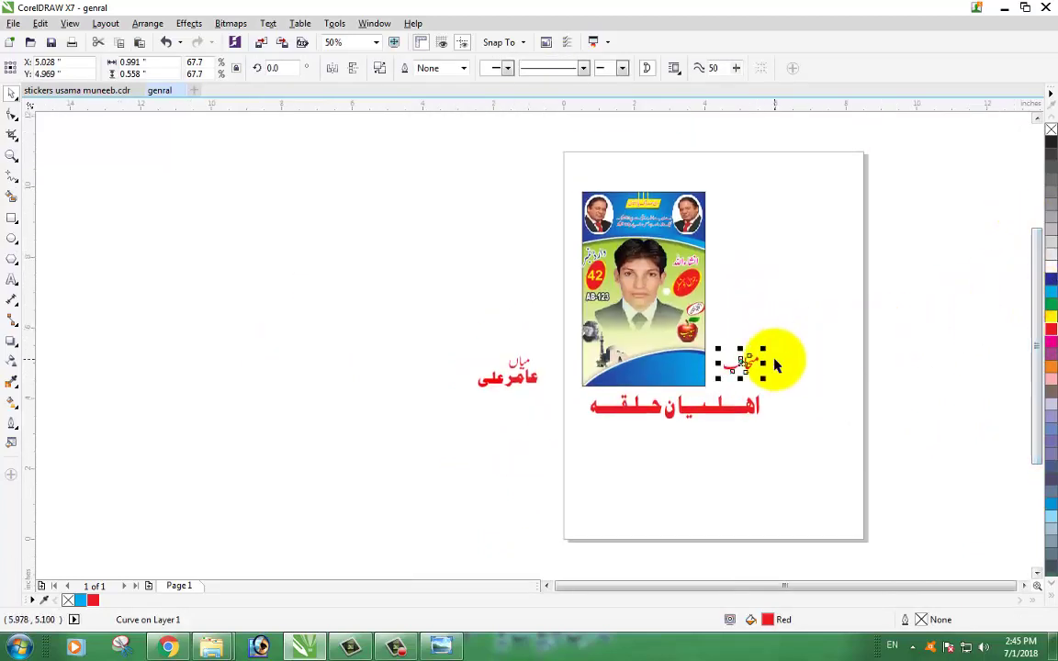
Move the two-part red candidate name onto the sticker, over the lower part of the portrait and beside the apple.
scroll(774, 364, "up", 1)
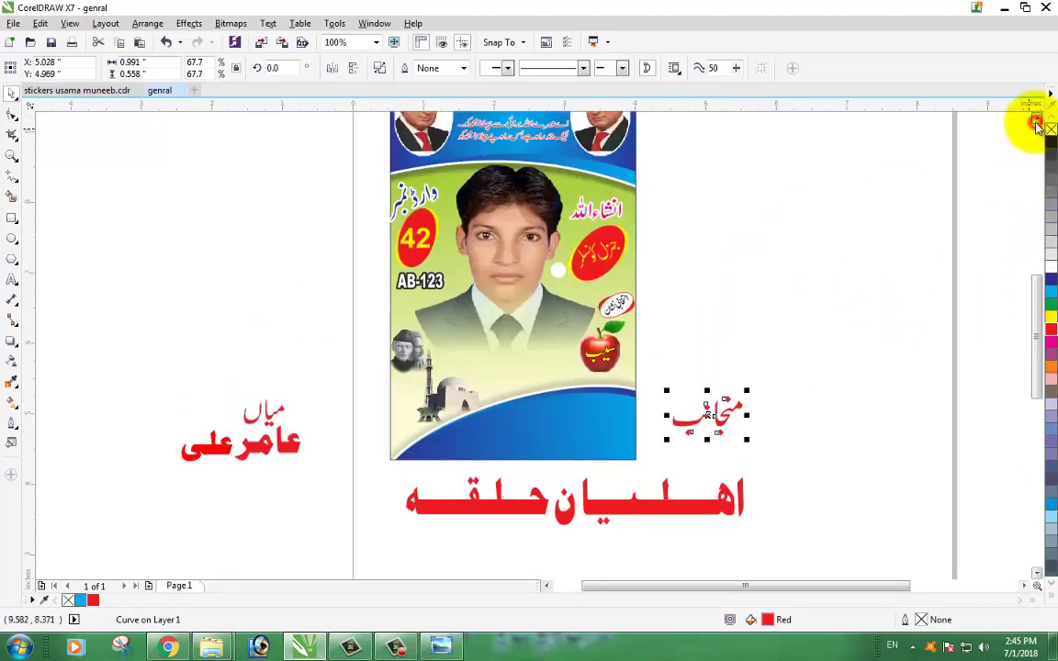
left_click(1036, 120)
key("z")
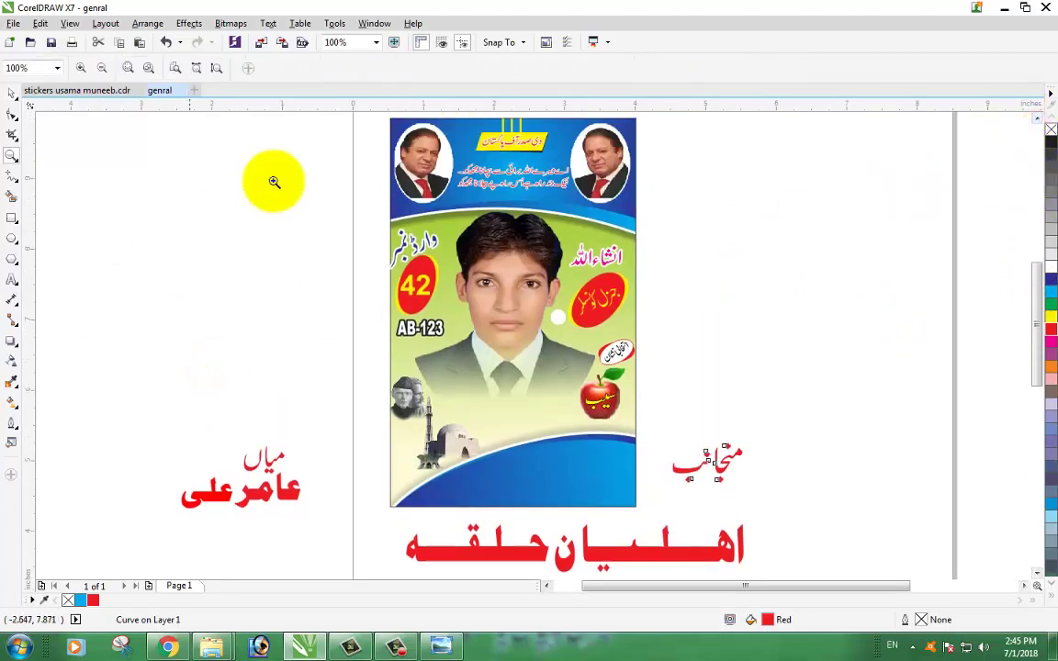
left_click_drag(379, 117, 674, 506)
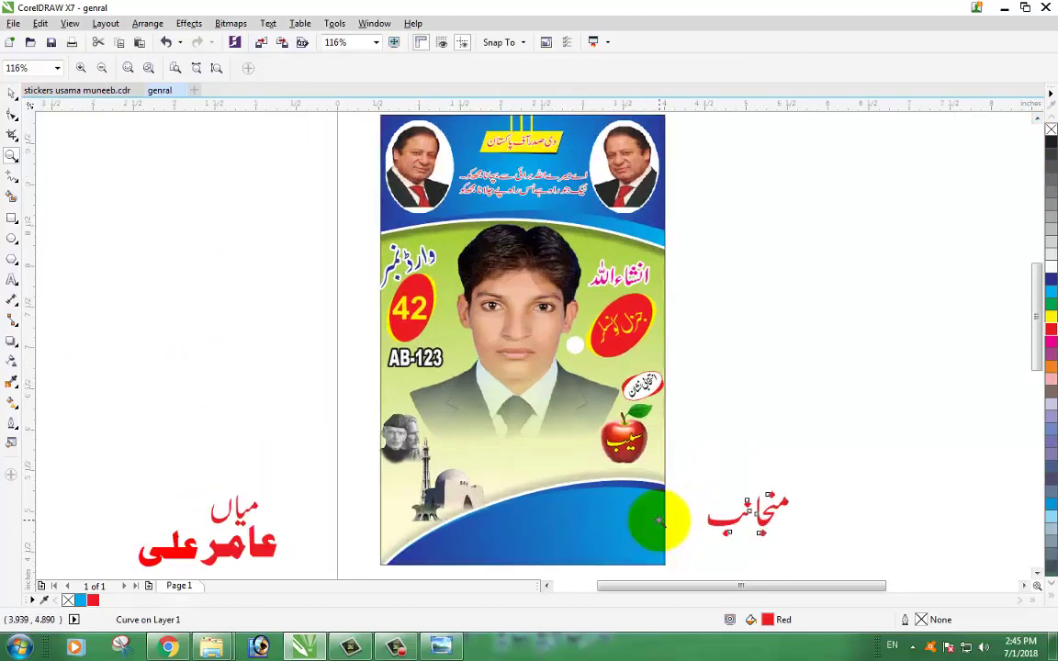
left_click(11, 98)
left_click(826, 377)
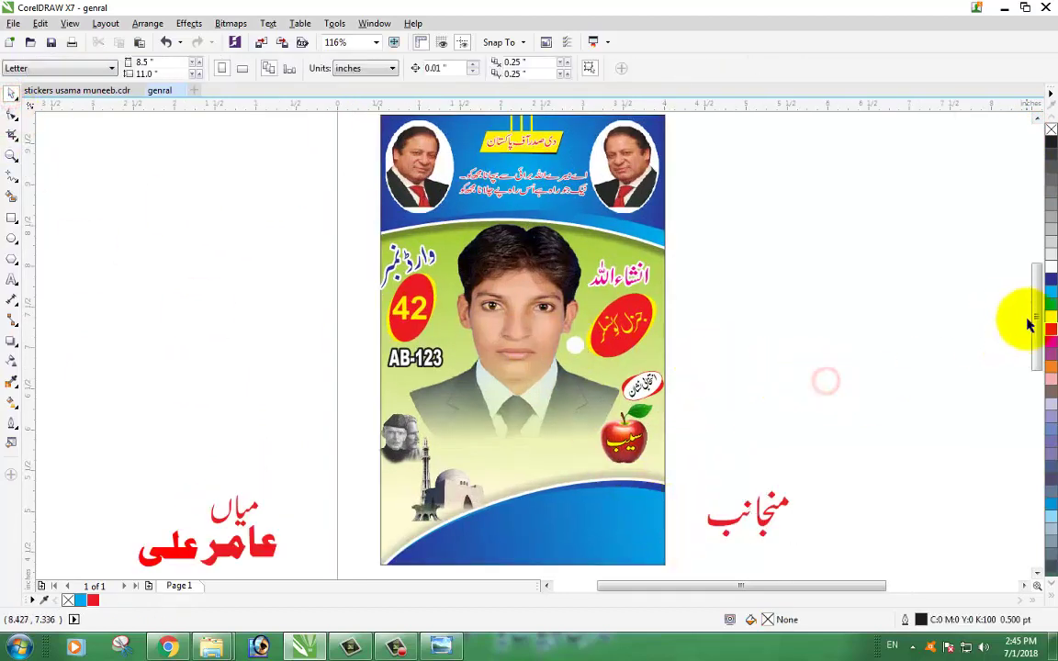
scroll(1037, 323, "down", 3)
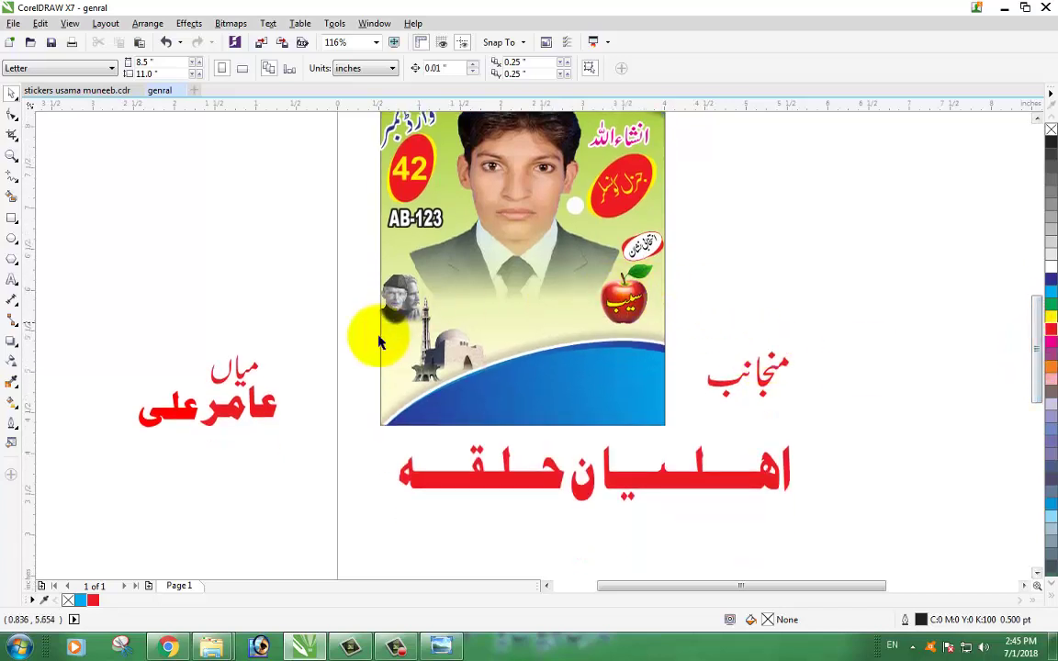
left_click_drag(273, 462, 272, 456)
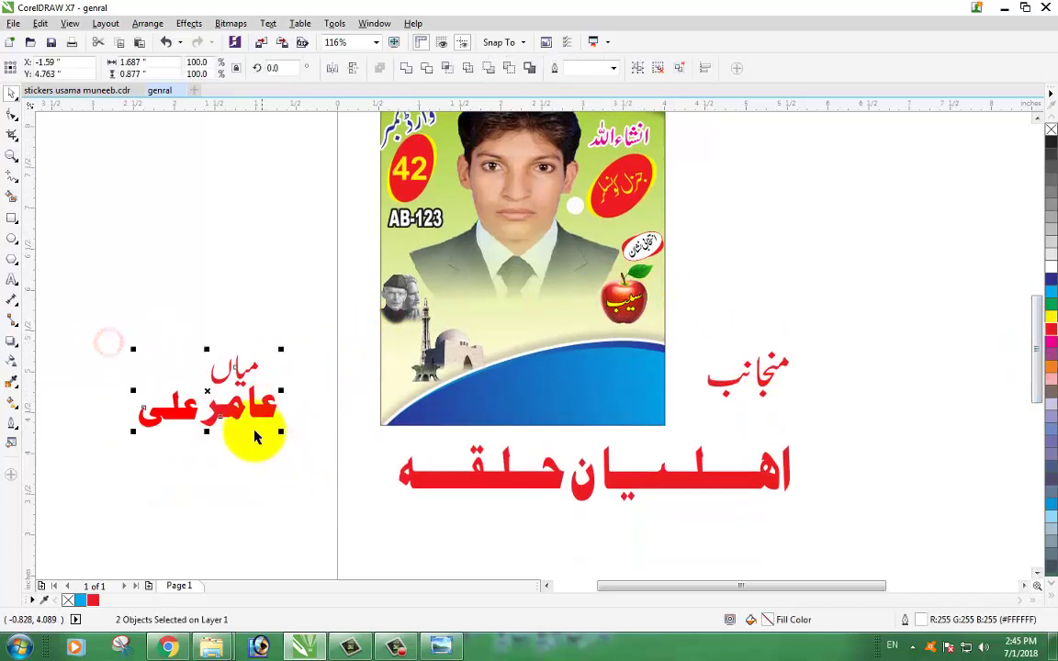
left_click_drag(235, 404, 551, 306)
left_click(795, 273)
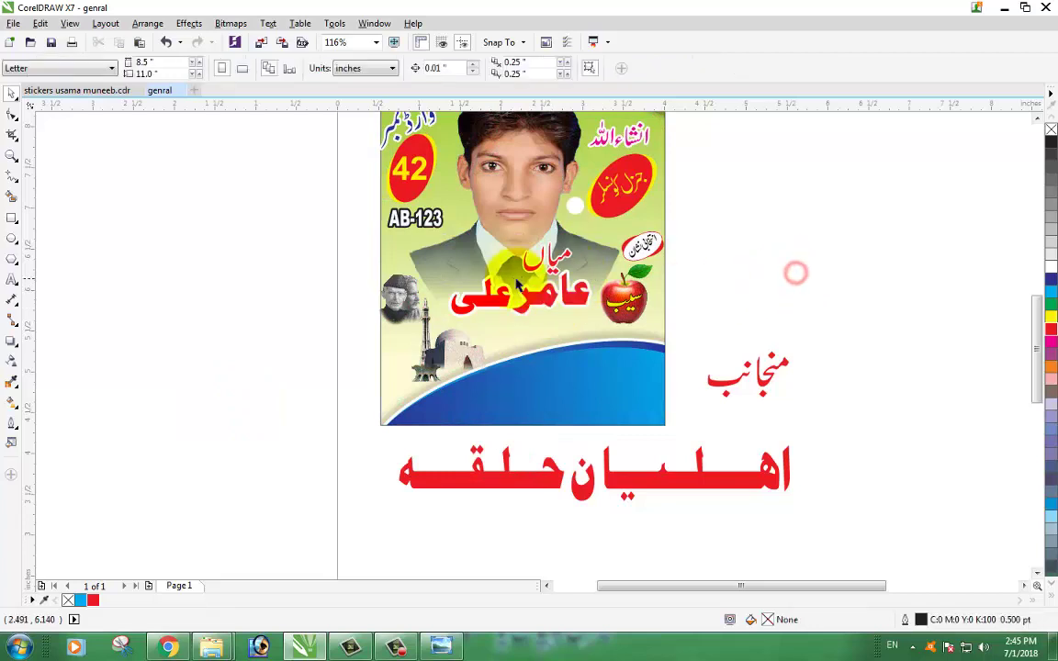
Move the small title word up and right of the candidate's name, and enlarge the main name to 113.8%.
scroll(514, 276, "up", 4)
left_click_drag(599, 246, 694, 205)
left_click_drag(604, 323, 606, 338)
left_click_drag(679, 277, 700, 270)
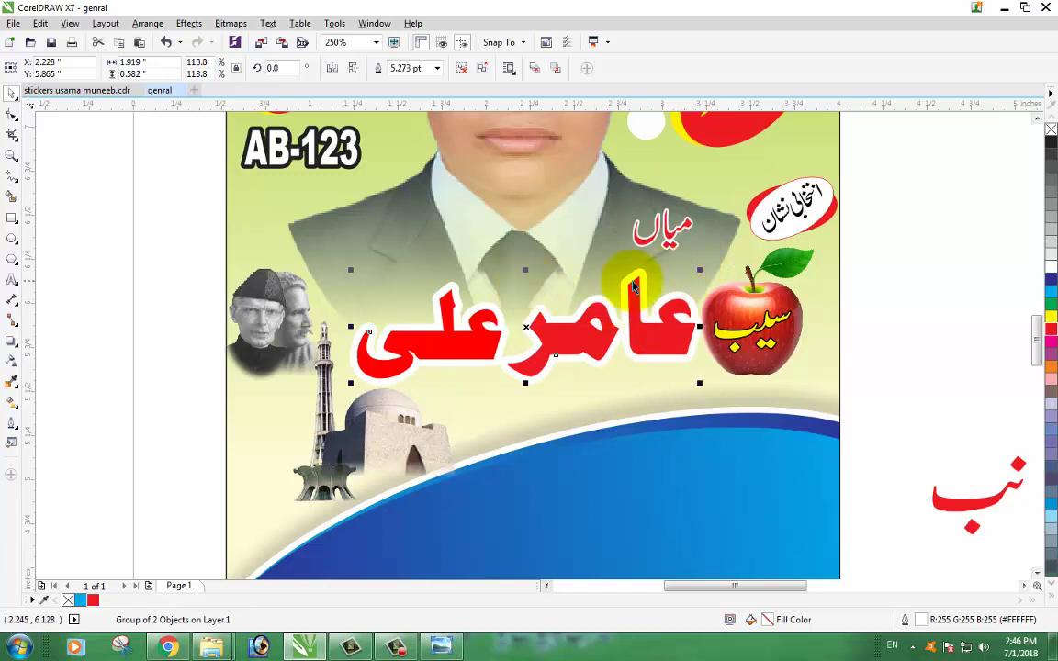
left_click(884, 293)
Reduce the main candidate name to 105.8% and set the small title word just above its right end.
left_click(627, 335)
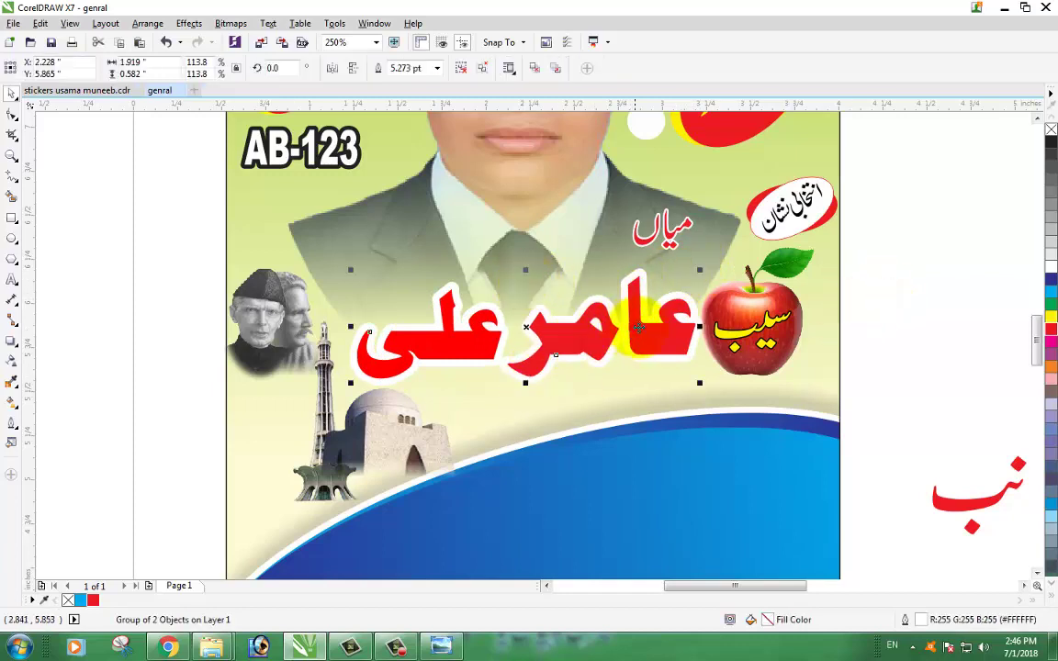
left_click_drag(701, 268, 689, 275)
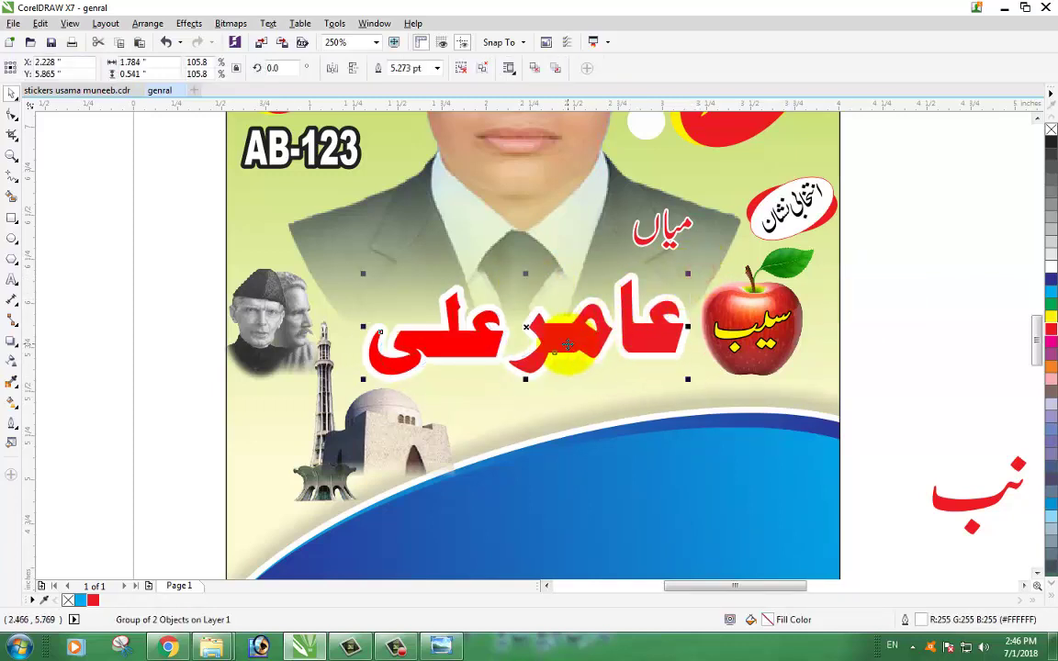
left_click_drag(567, 344, 676, 246)
scroll(443, 225, "down", 1)
left_click(829, 305)
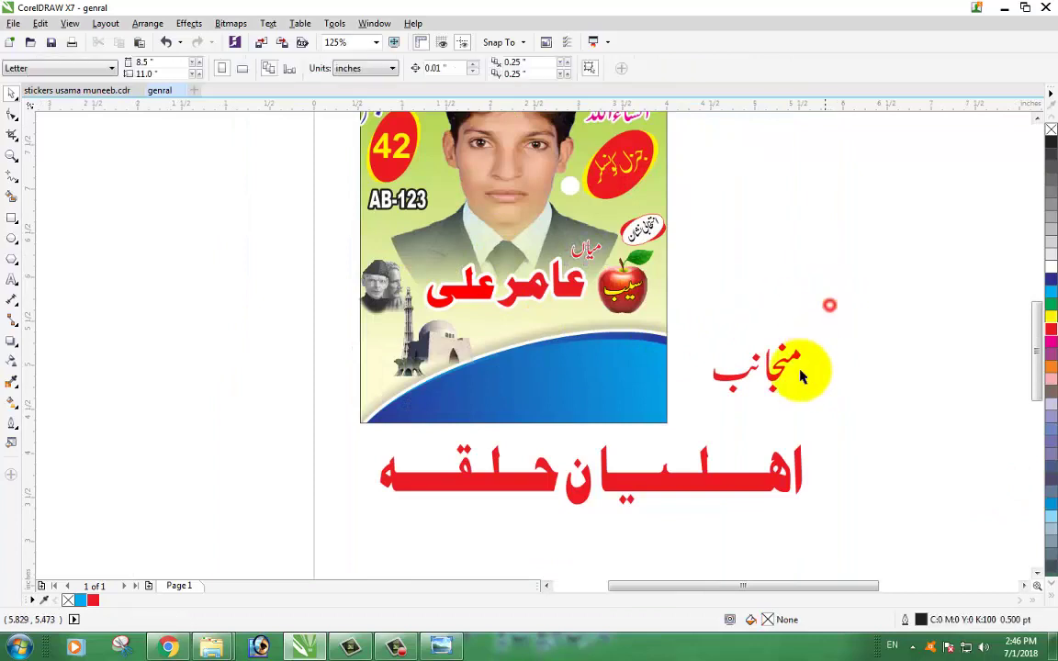
Scale the red منجانب text beside the sticker down to 45.2%.
scroll(725, 511, "up", 1)
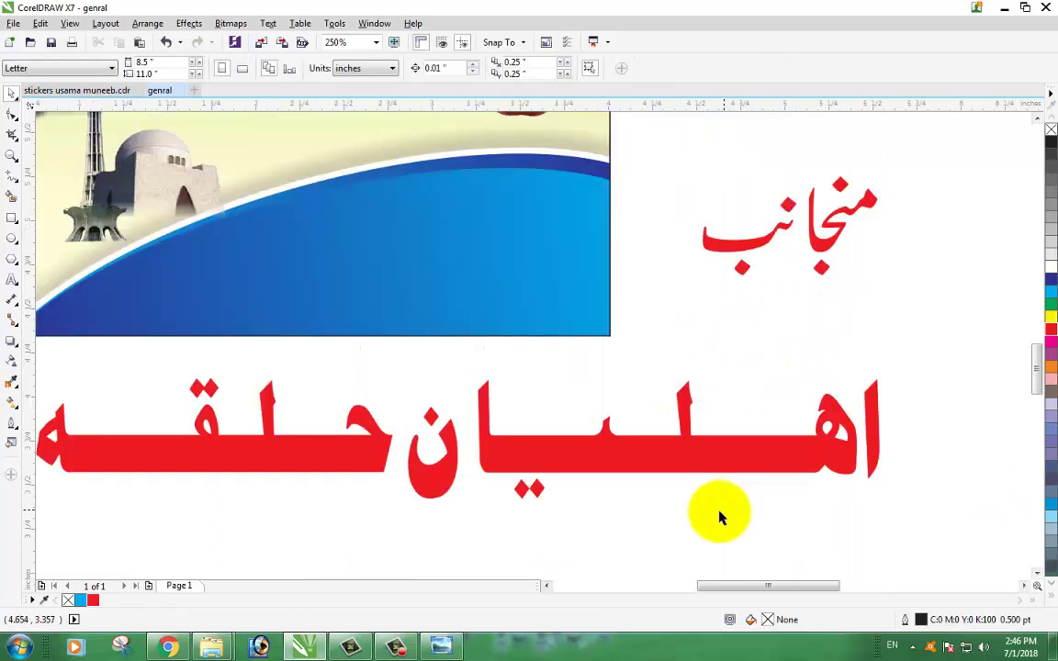
left_click(829, 244)
scroll(603, 272, "down", 1)
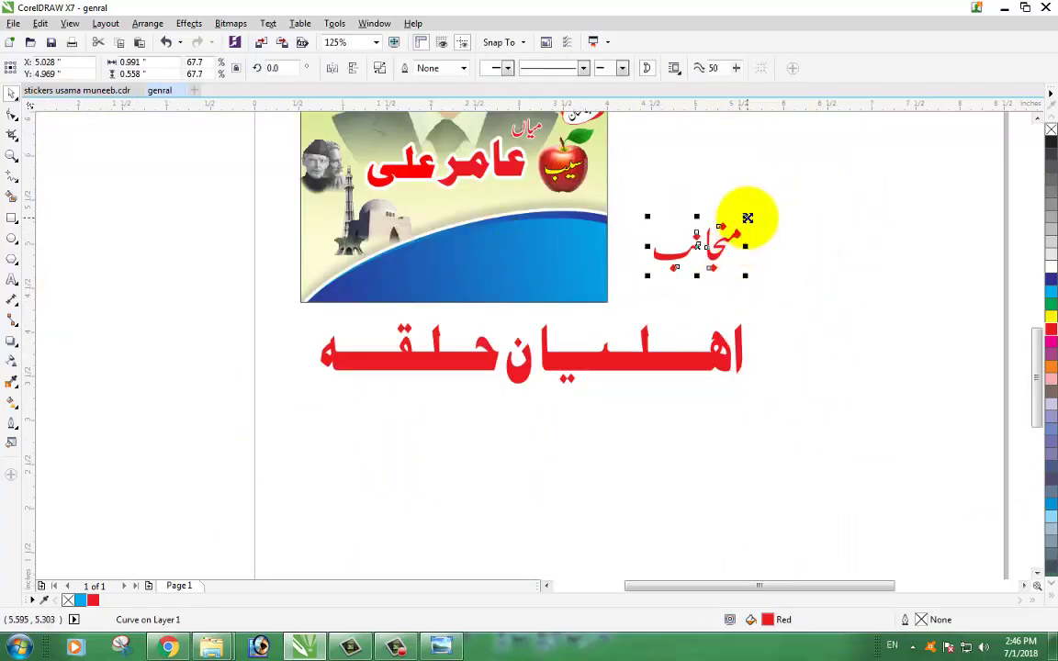
left_click_drag(747, 217, 716, 201)
scroll(642, 264, "up", 1)
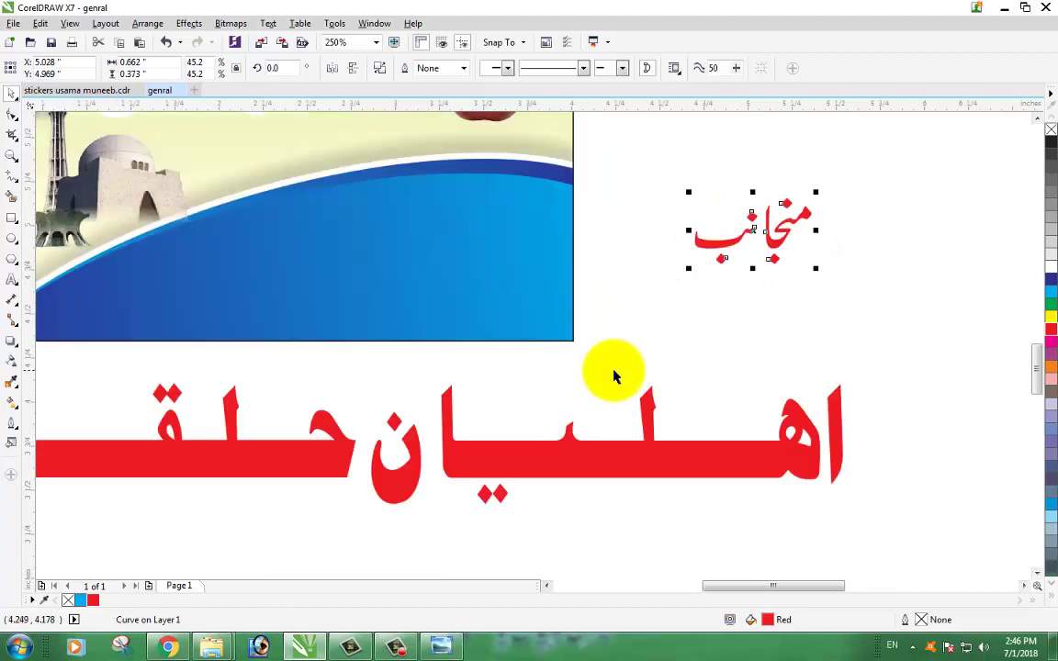
Scale the red اہلیان حلقہ heading down to about 2.32 inches wide and place it along the bottom of the blue area.
scroll(643, 386, "down", 1)
left_click(611, 411)
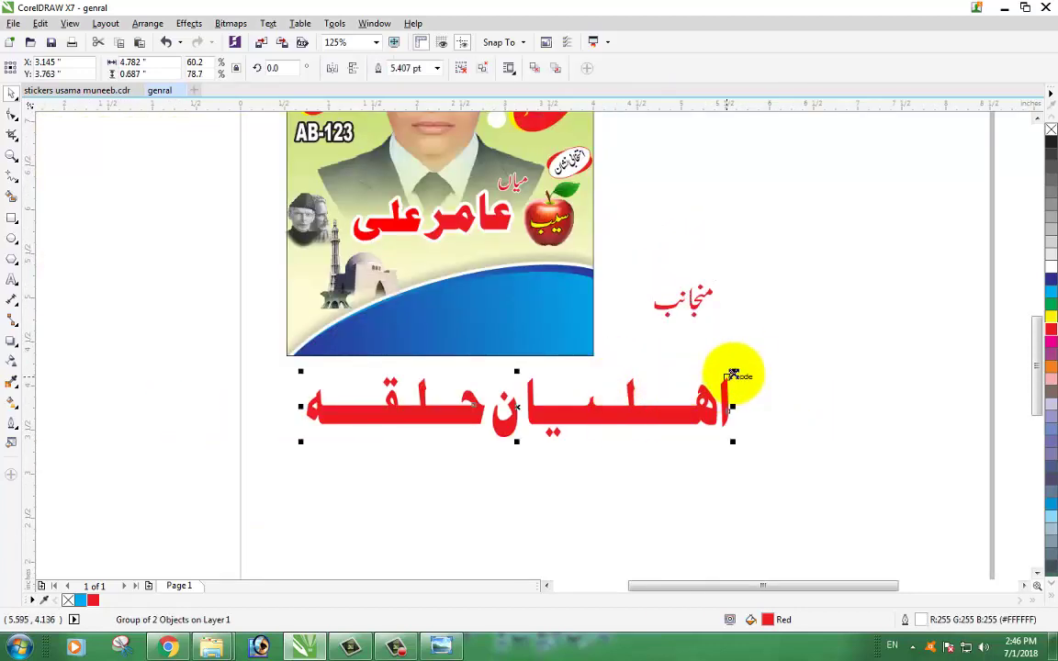
left_click_drag(733, 375, 670, 387)
left_click_drag(561, 407, 511, 333)
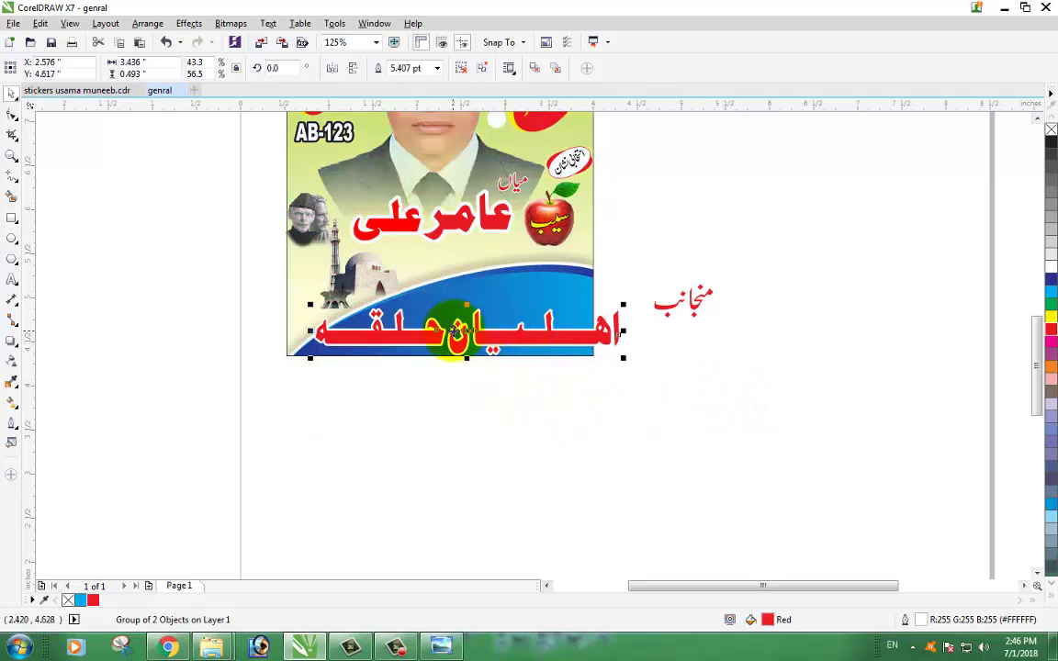
scroll(456, 331, "up", 1)
left_click_drag(792, 279, 759, 306)
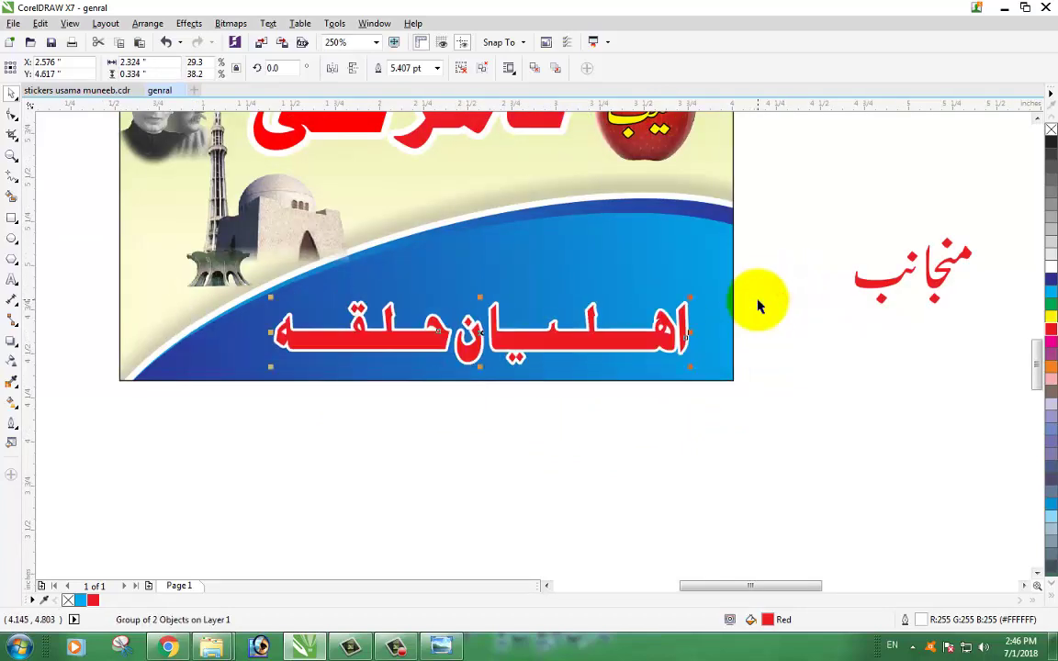
left_click_drag(508, 358, 514, 358)
Reduce the منجانب text to 34.2% and place it just outside the sticker's right edge, level with the blue area.
left_click_drag(987, 222, 826, 369)
left_click_drag(825, 248, 657, 261)
left_click_drag(730, 221, 769, 256)
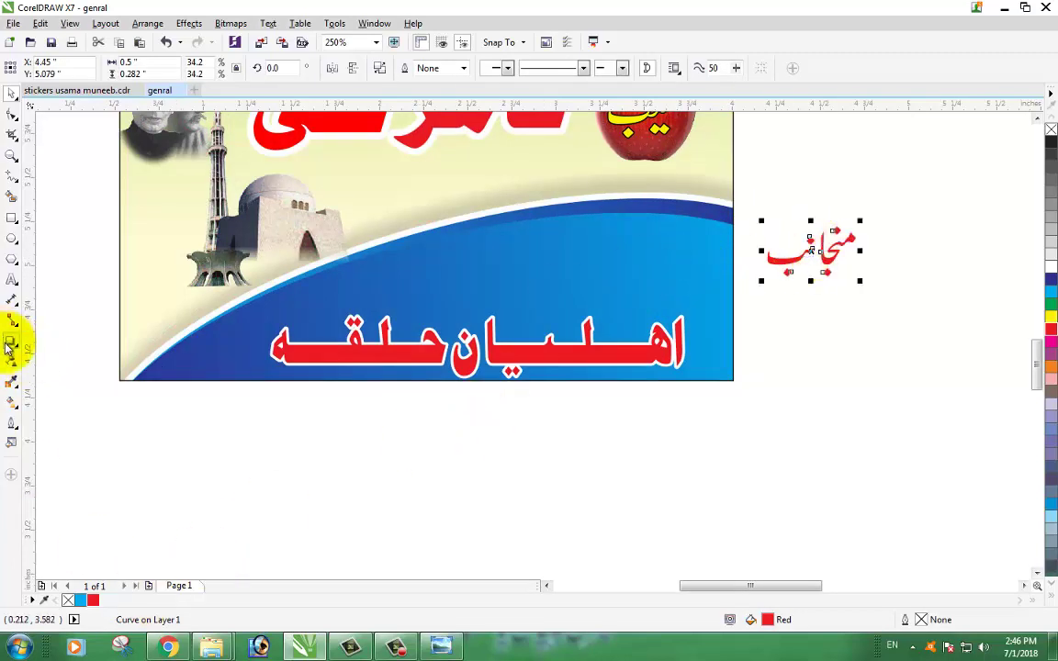
Draw an ellipse about 0.53 by 0.36 inch, fill it white, and place it on the blue area above the heading's right end.
left_click(12, 238)
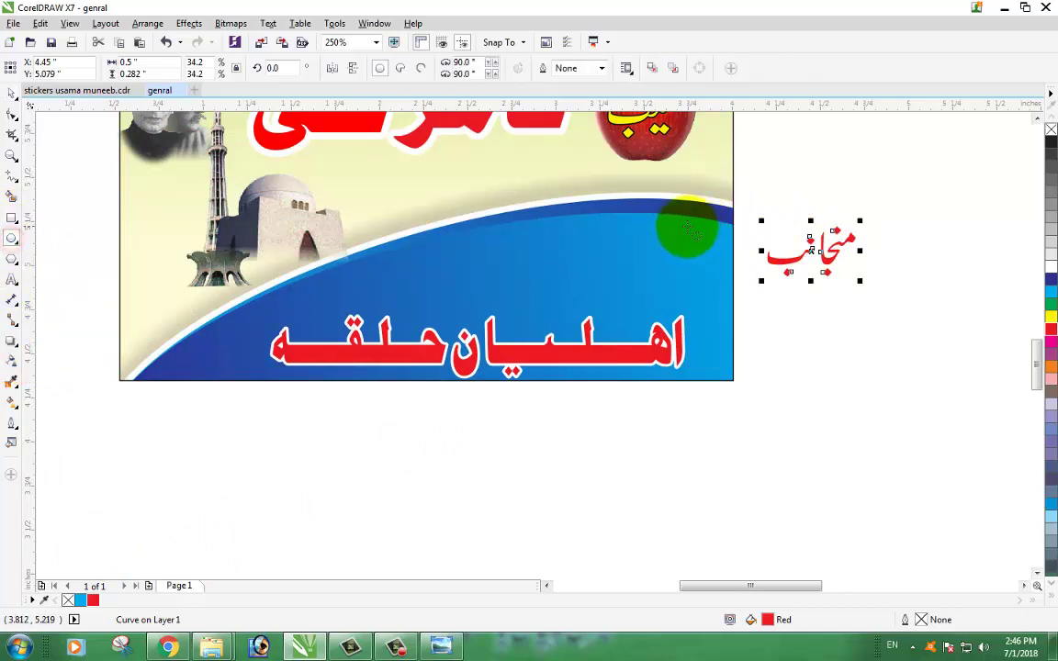
left_click_drag(669, 220, 762, 280)
scroll(776, 240, "up", 2)
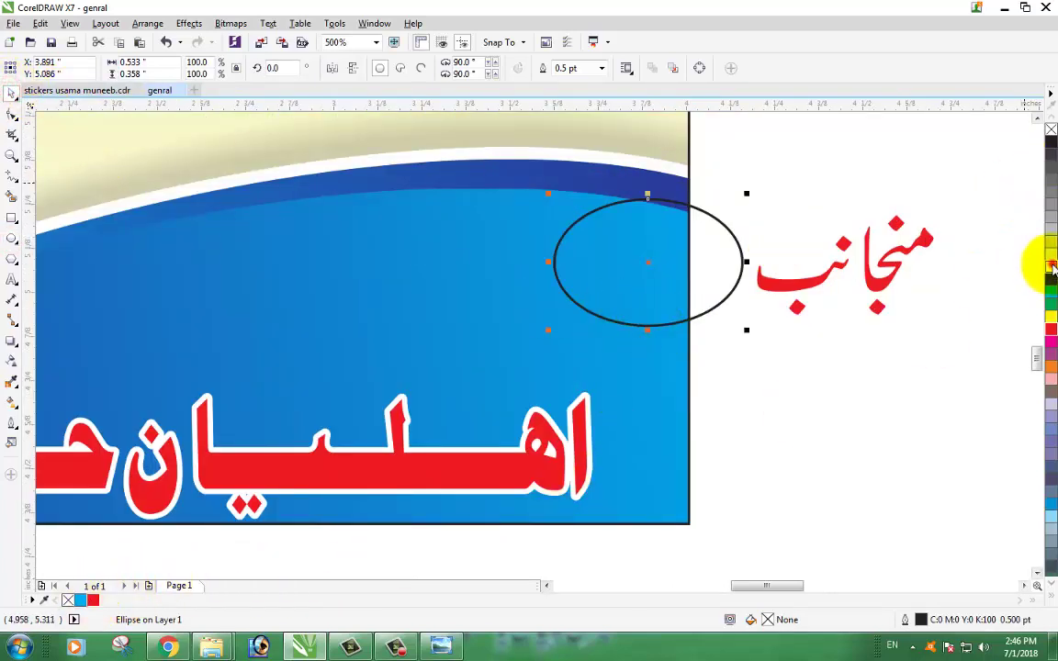
left_click(1051, 267)
left_click_drag(607, 277, 553, 273)
left_click(562, 277)
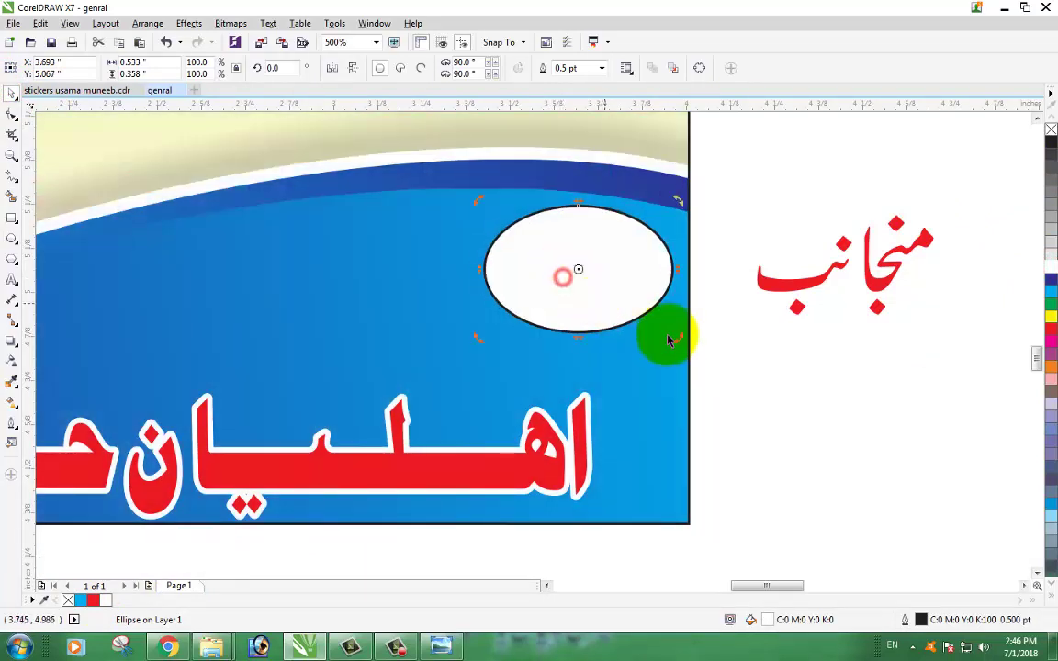
Rotate the white ellipse on the blue area by about 16 degrees.
left_click_drag(674, 337, 693, 308)
left_click(9, 94)
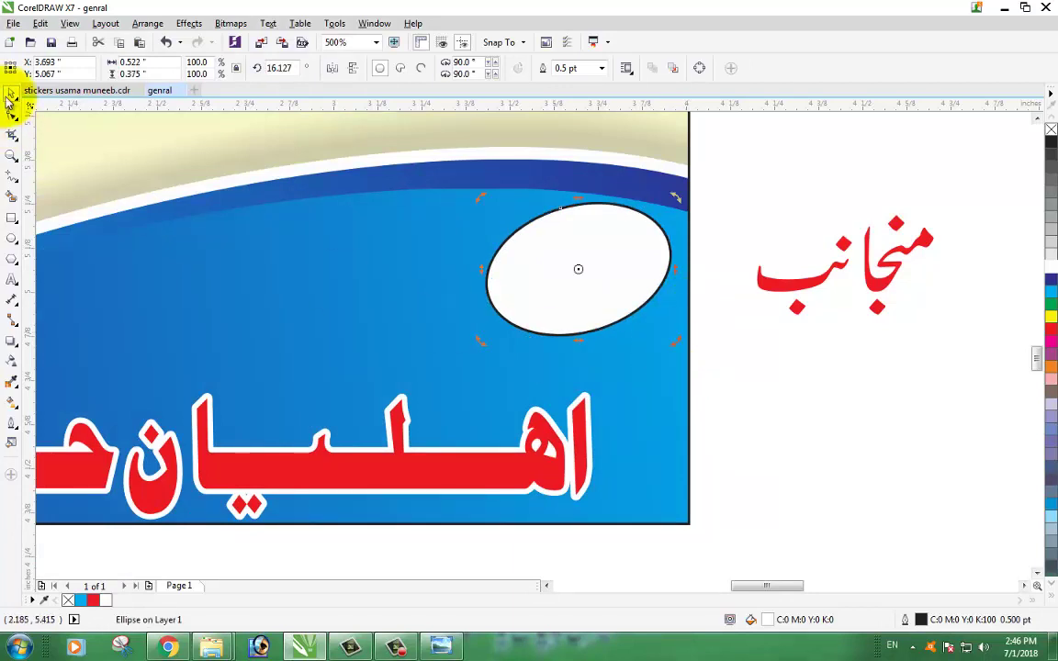
left_click(899, 396)
Place the red منجانب text inside the tilted white ellipse and scale it down to 30.3%.
left_click_drag(879, 285, 619, 285)
scroll(617, 287, "up", 2)
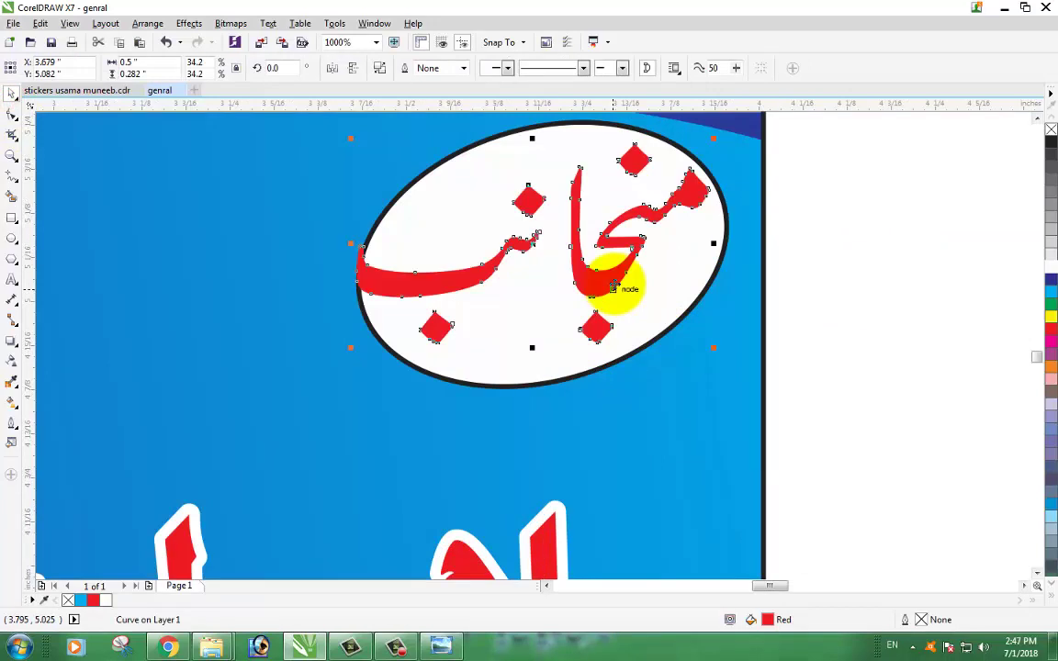
left_click_drag(715, 138, 682, 156)
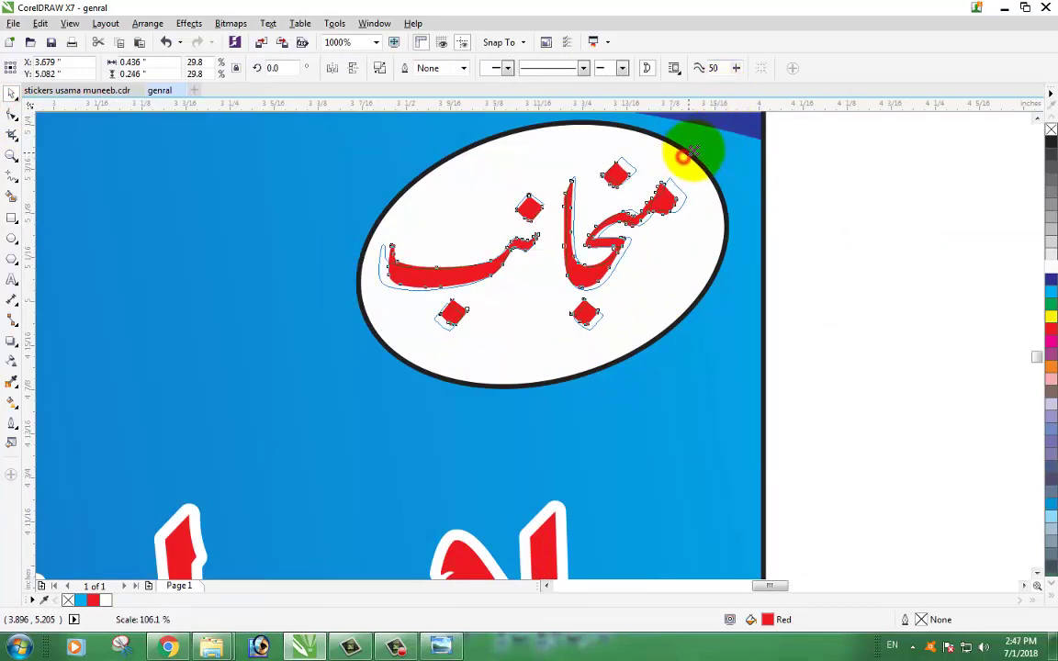
left_click(886, 252)
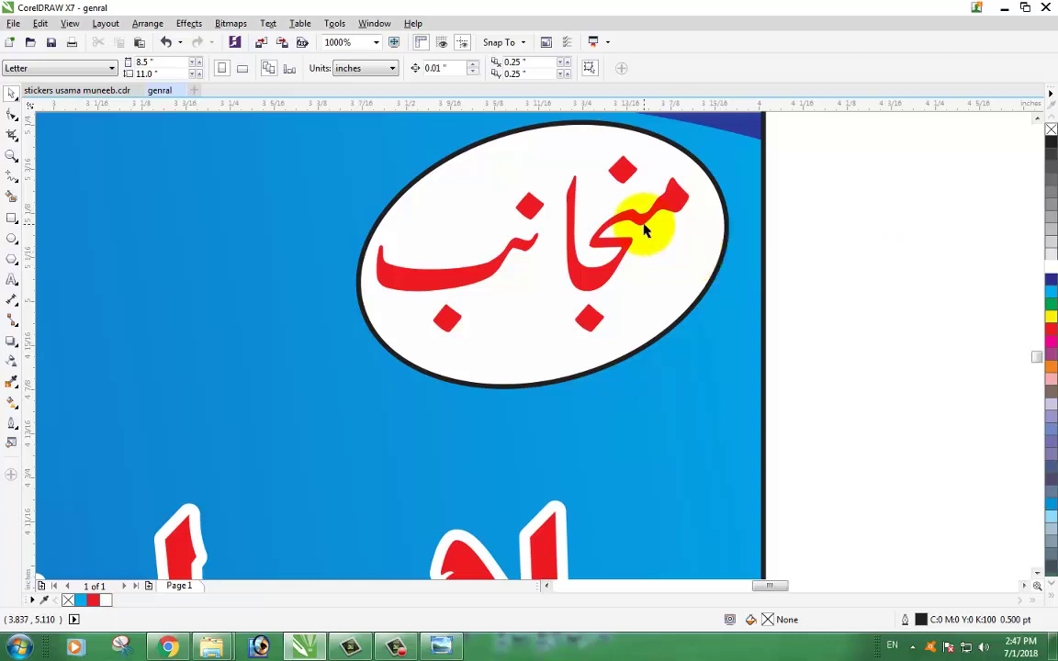
Fill the tilted ellipse with red and recolour the منجانب text inside it white.
left_click(691, 280)
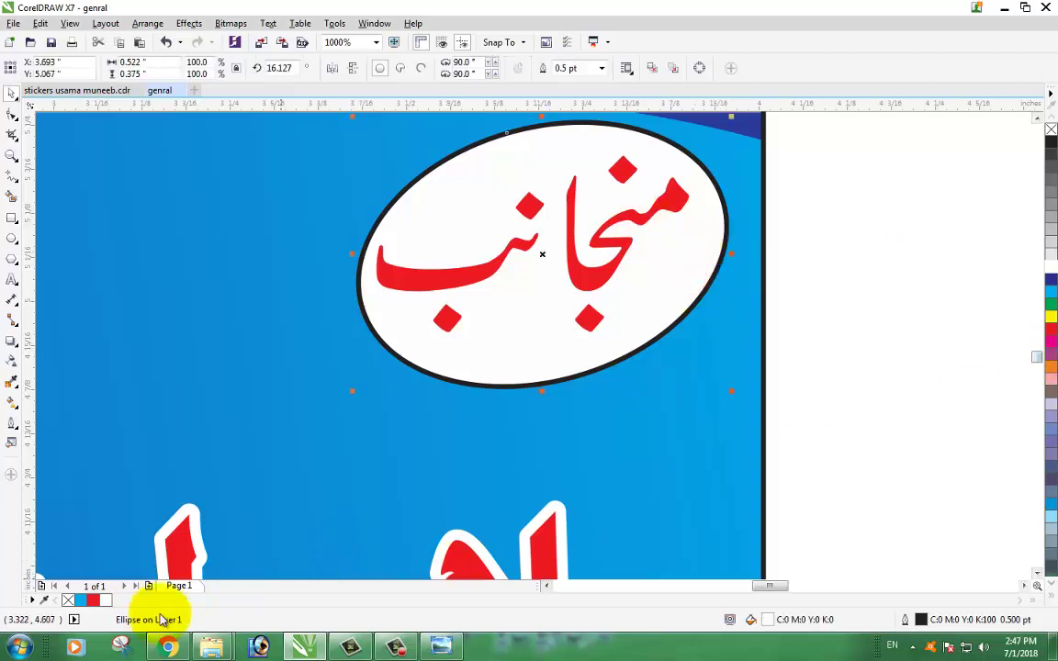
left_click(92, 600)
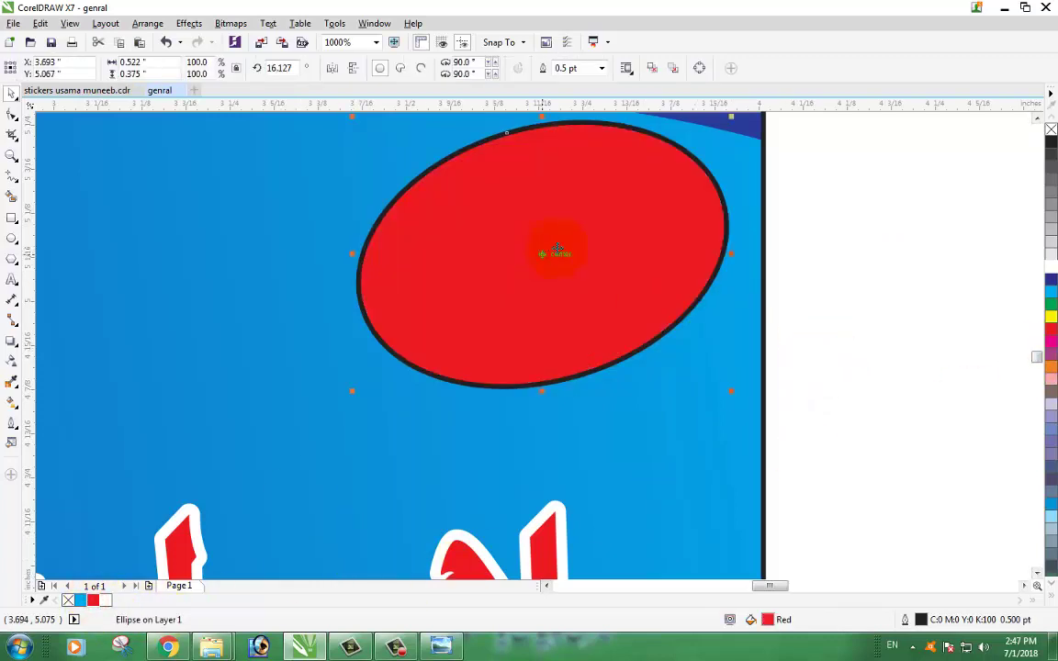
left_click(840, 249)
left_click_drag(808, 143, 364, 383)
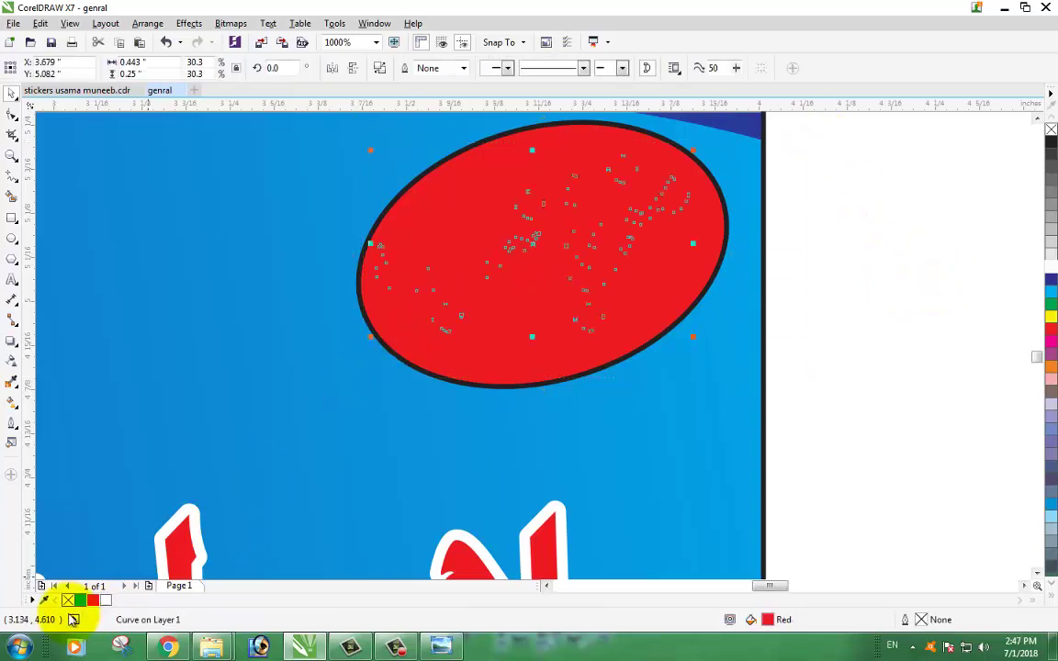
left_click(106, 600)
left_click(946, 317)
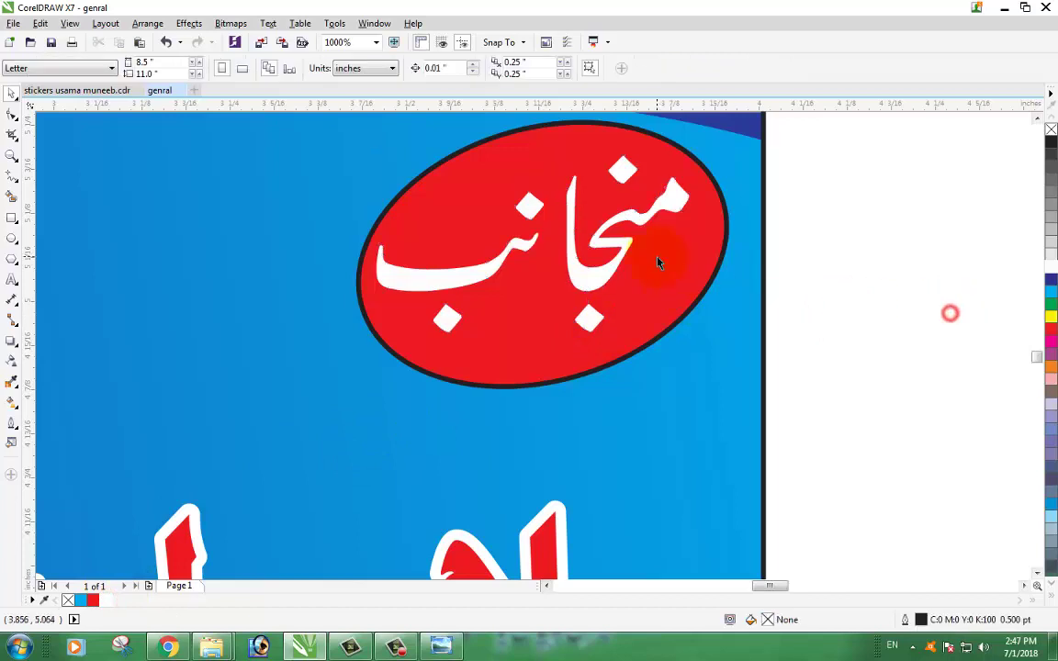
Give the red ellipse behind منجانب a white outline.
scroll(591, 230, "down", 4)
scroll(608, 248, "up", 2)
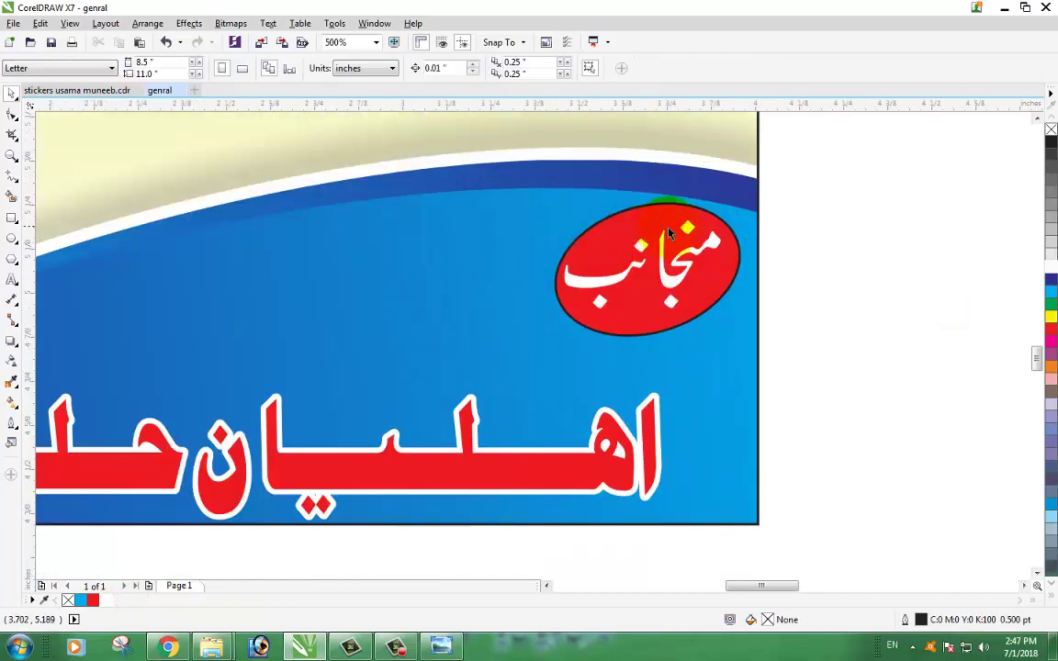
left_click(737, 245)
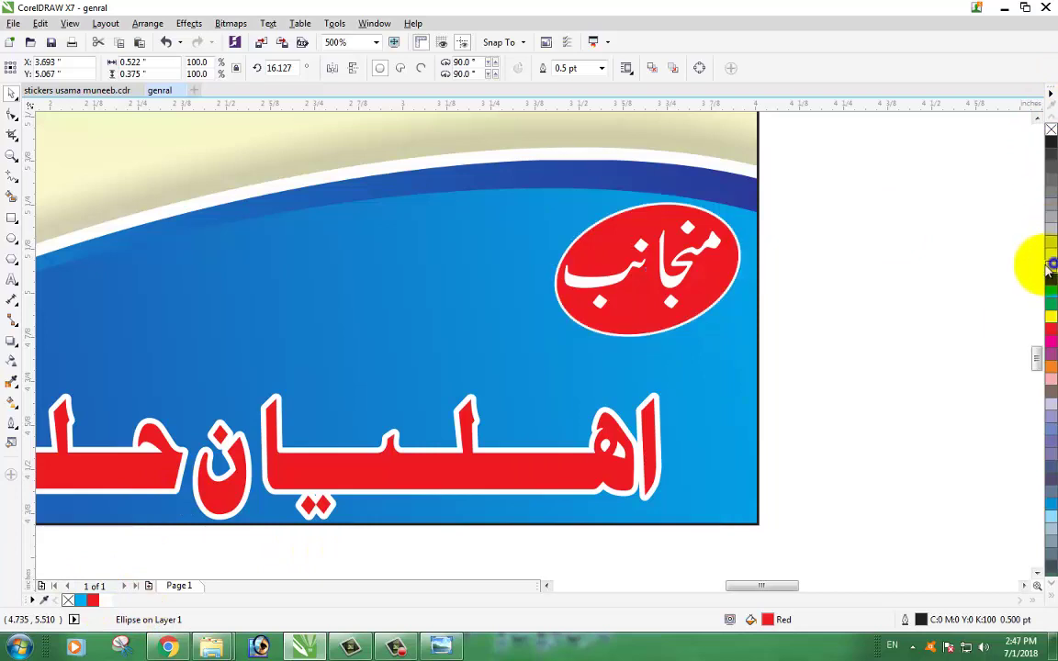
left_click(930, 286)
Add the artistic text PP-75 in the empty area just below the sticker.
scroll(653, 279, "down", 2)
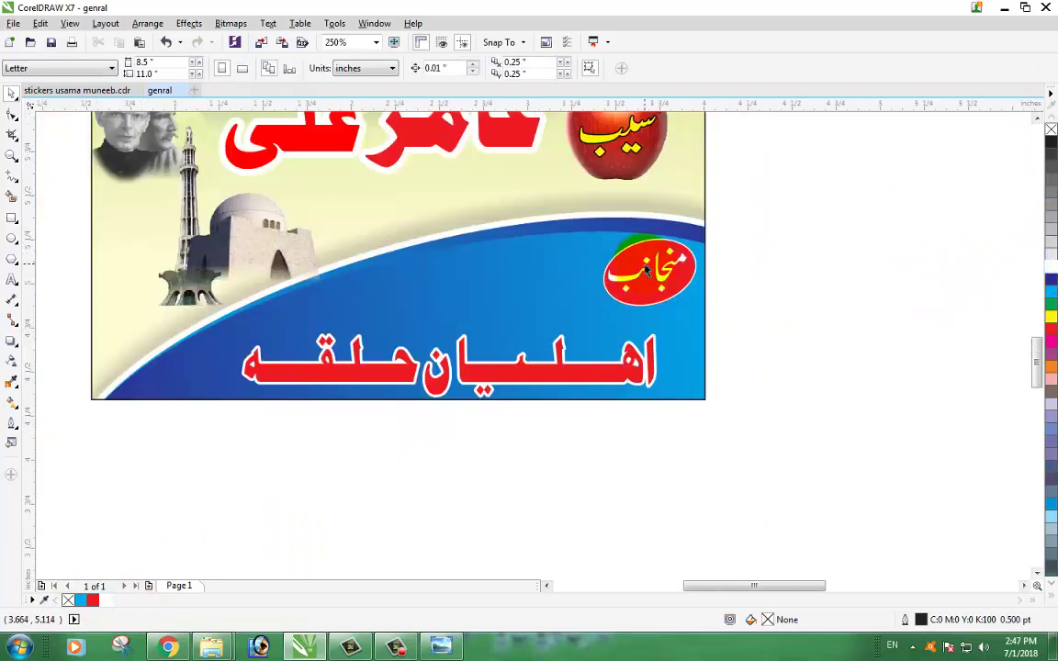
left_click(11, 279)
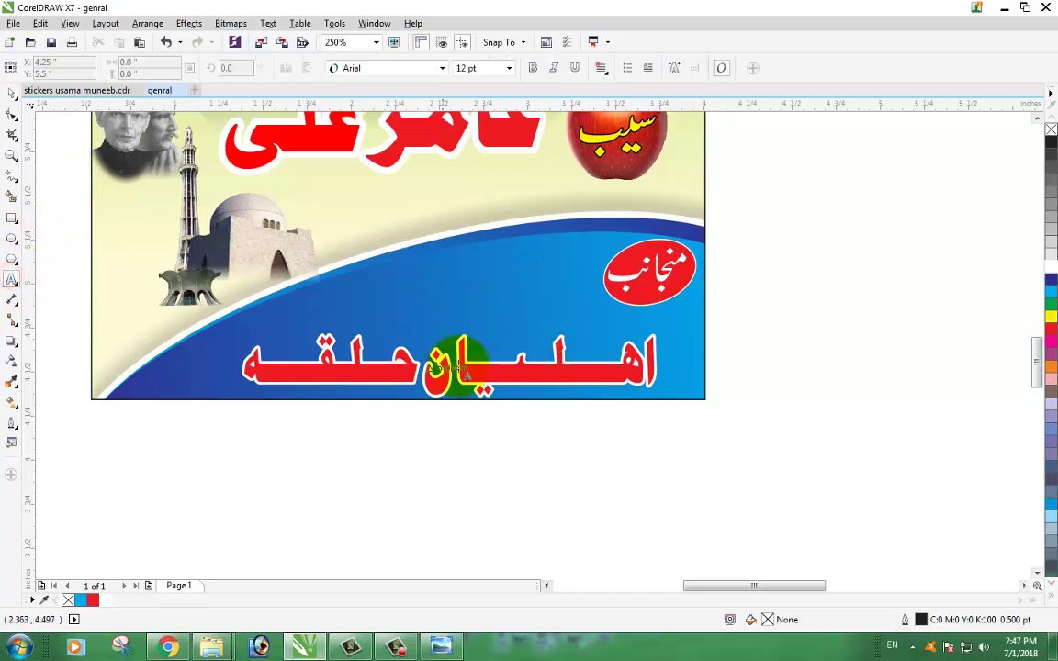
left_click(415, 459)
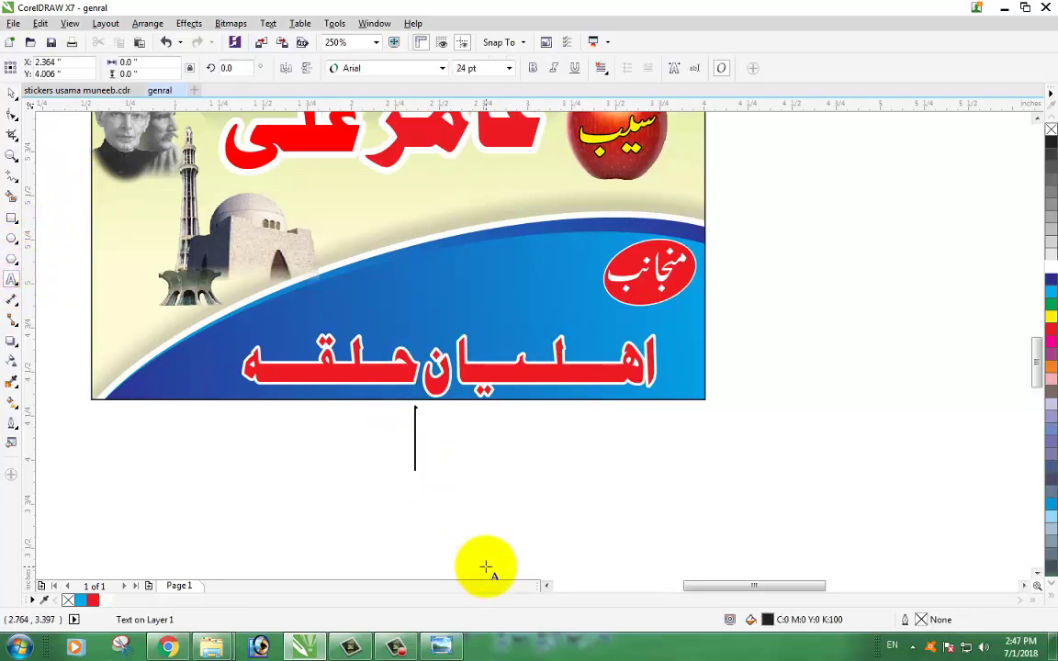
type("PP-75")
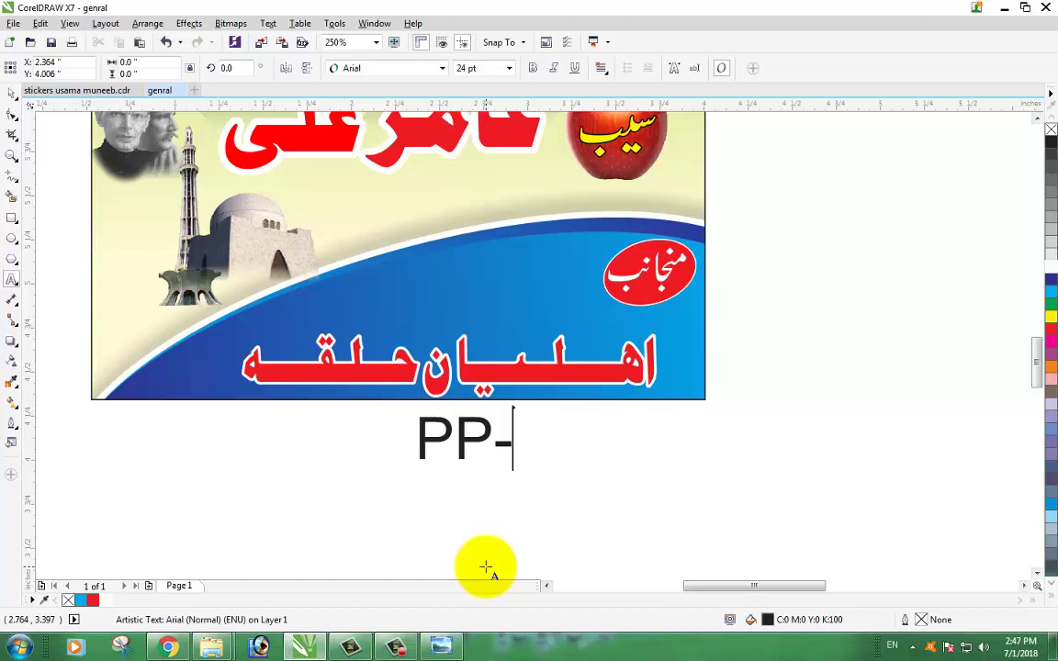
Set the PP-75 text in the Impact font.
left_click(10, 91)
left_click(441, 68)
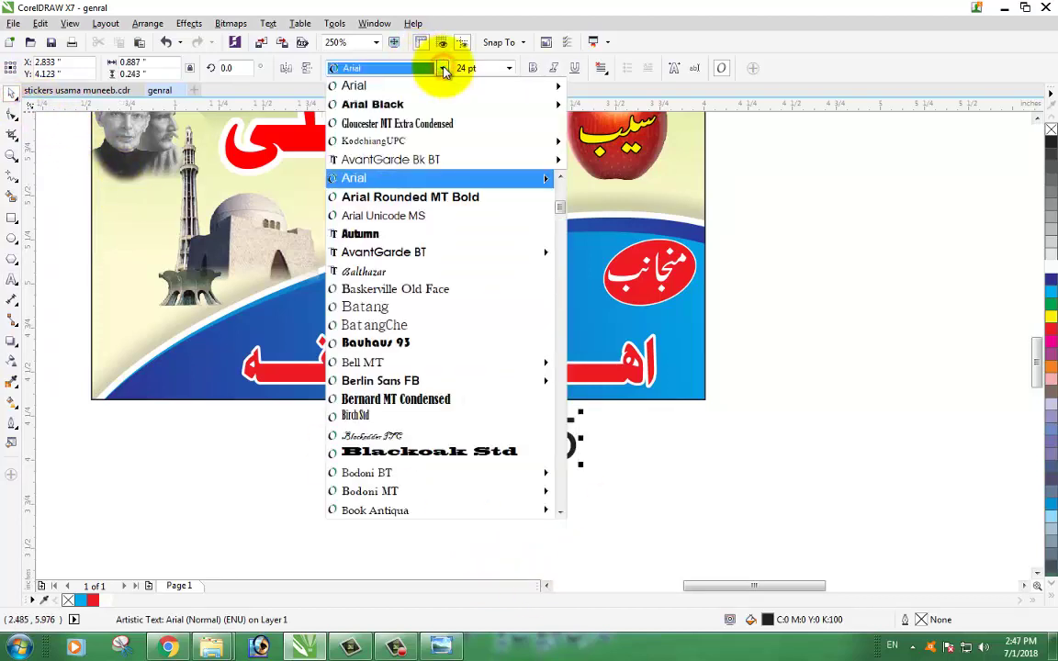
mouse_move(374, 107)
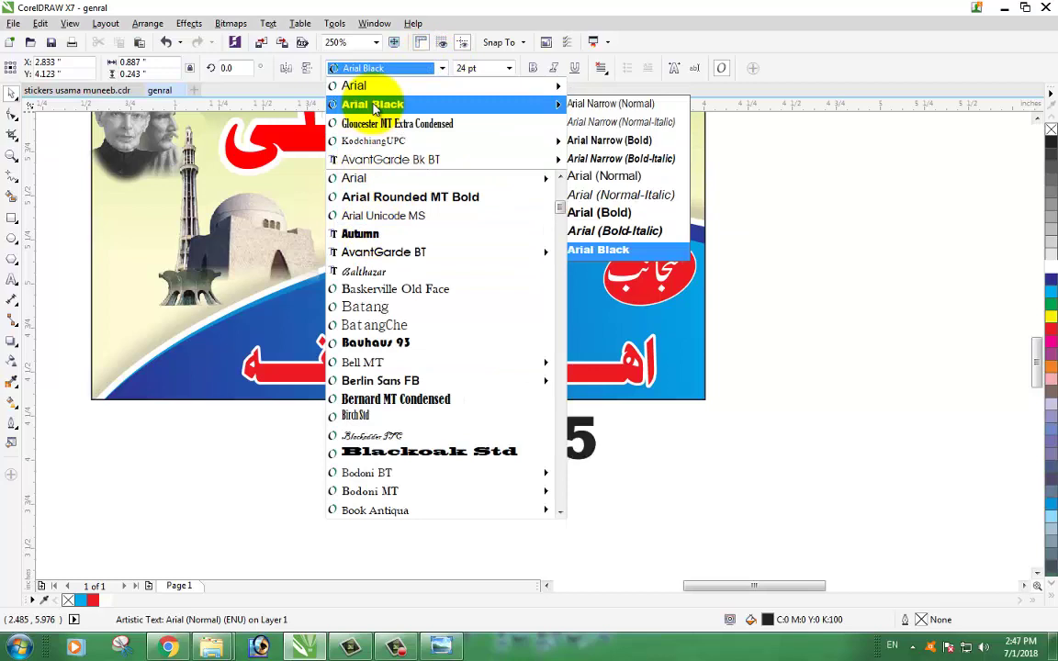
type("i")
key("Return")
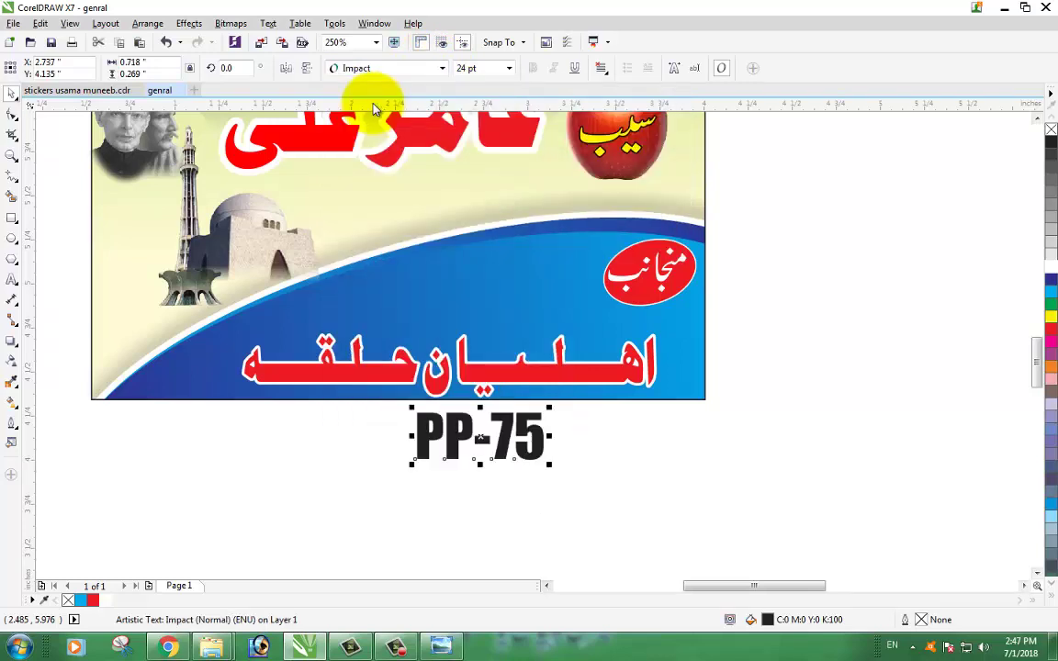
Place the PP-75 text on the blue area above the red heading at about 26 pt and fill it yellow.
left_click_drag(498, 441, 433, 281)
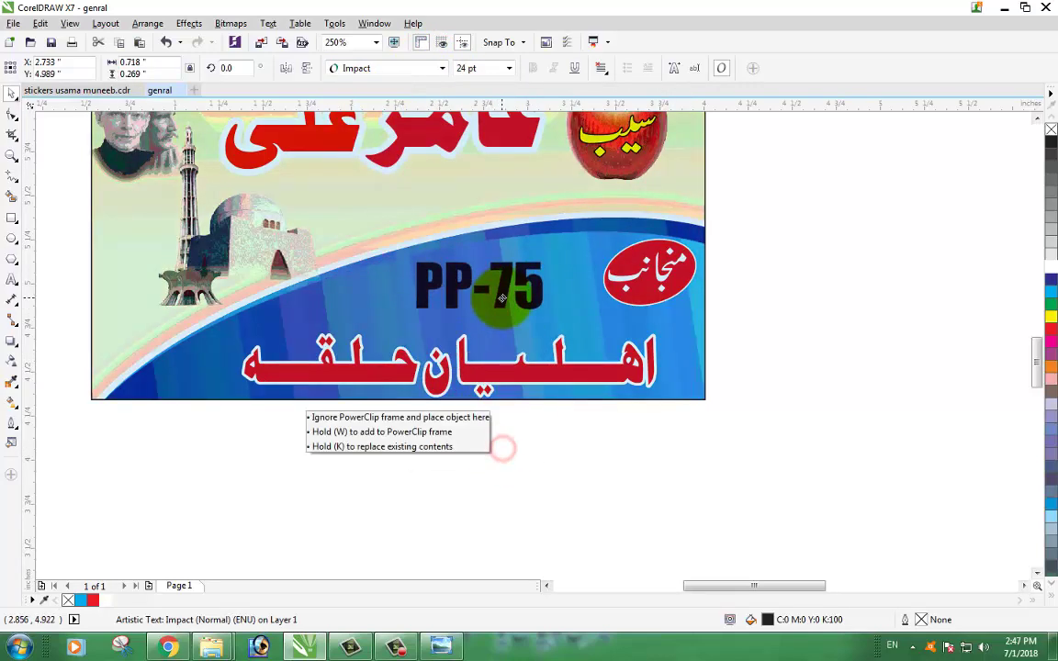
mouse_move(560, 266)
left_mouse_down()
mouse_move(542, 250)
mouse_move(553, 255)
left_mouse_up()
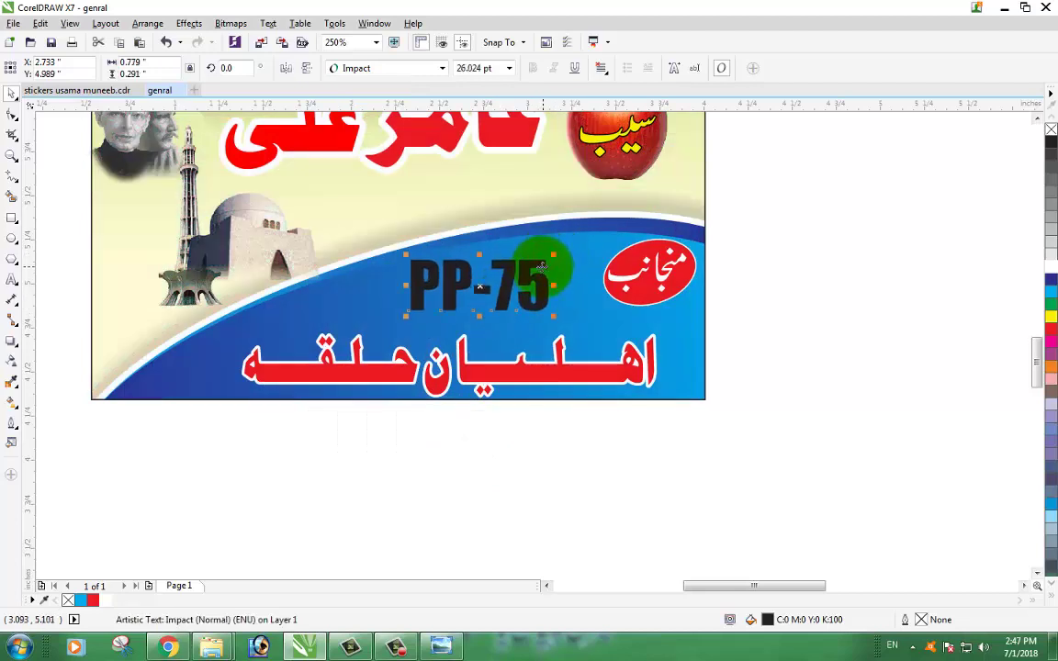
left_click(1051, 317)
left_click(954, 335)
Move the stray small white circle beside the main portrait's face off the sticker into the empty area to its right.
key("F3")
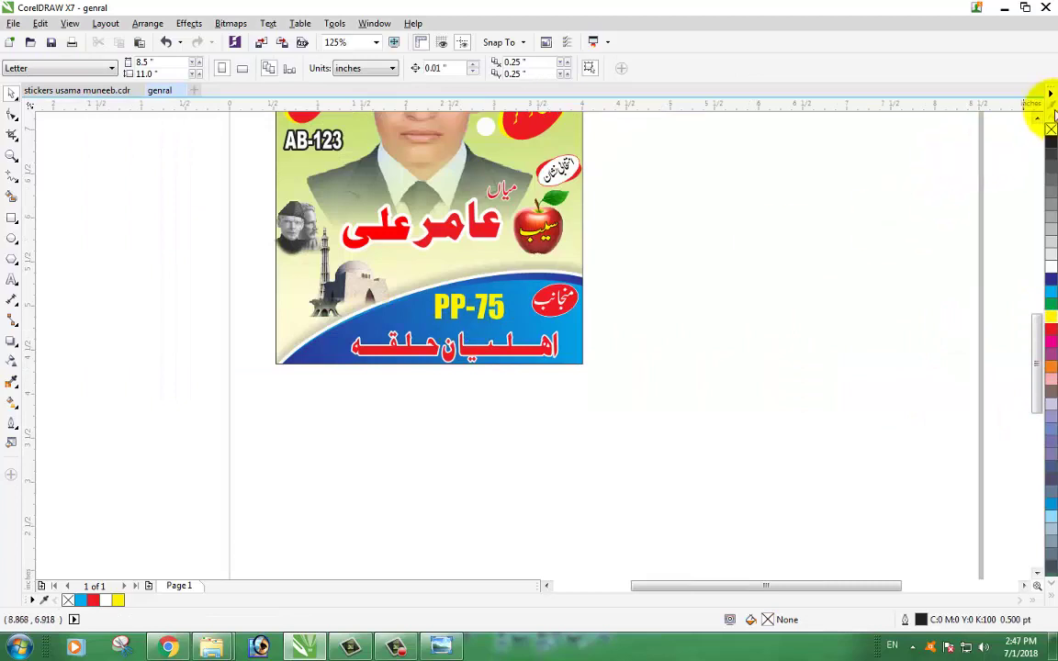
scroll(1036, 124, "up", 4)
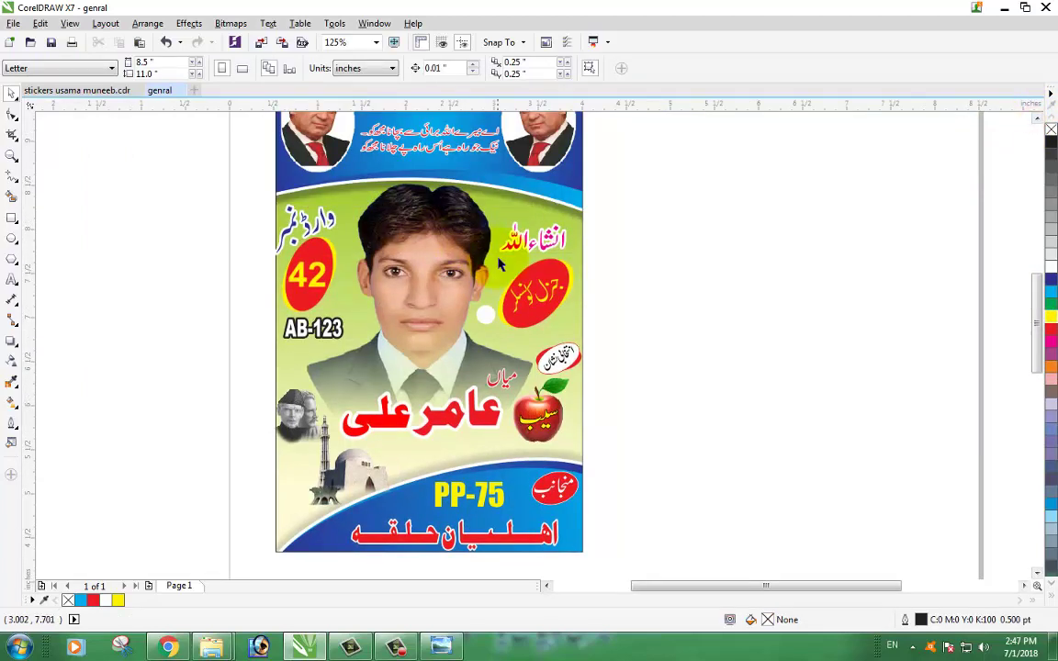
key("F3")
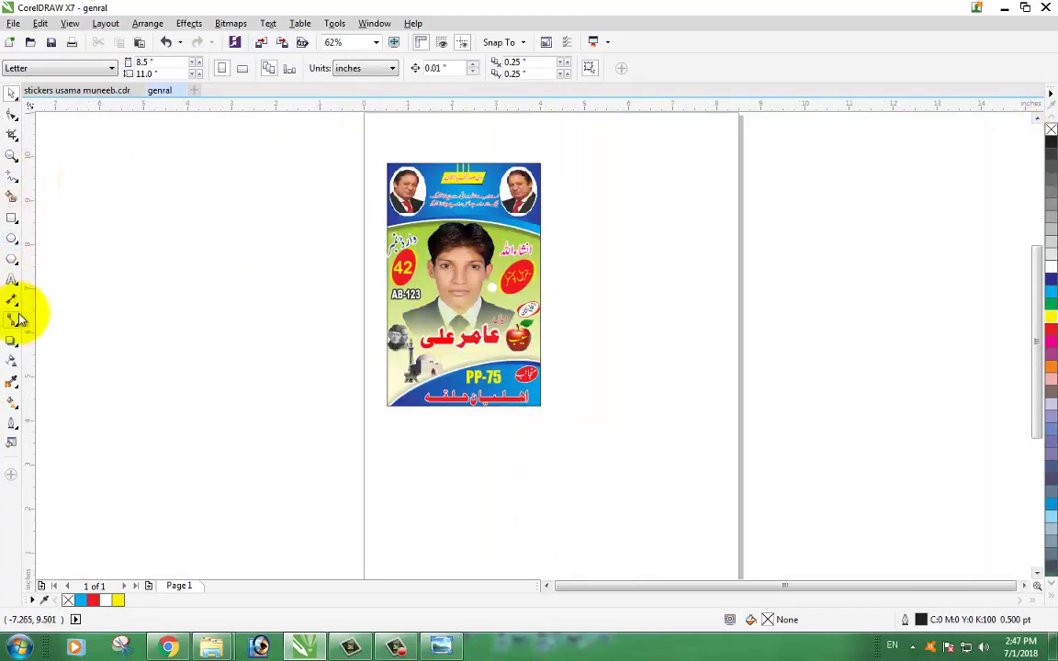
key("z")
left_click_drag(382, 156, 574, 434)
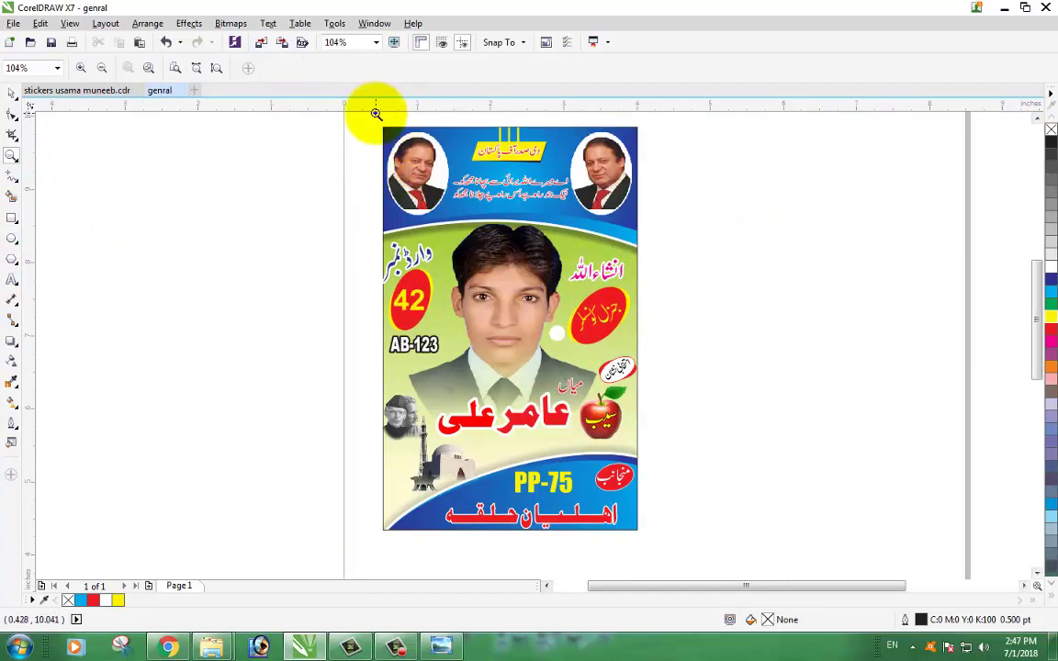
left_click_drag(376, 113, 652, 538)
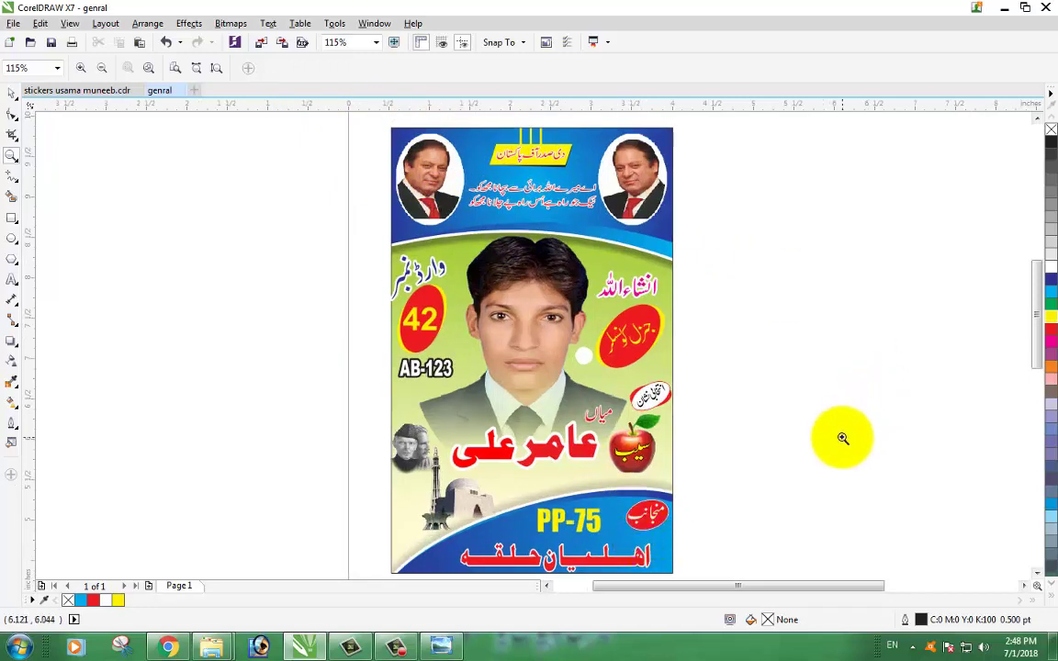
left_click(11, 93)
left_click(119, 349)
left_click(586, 358)
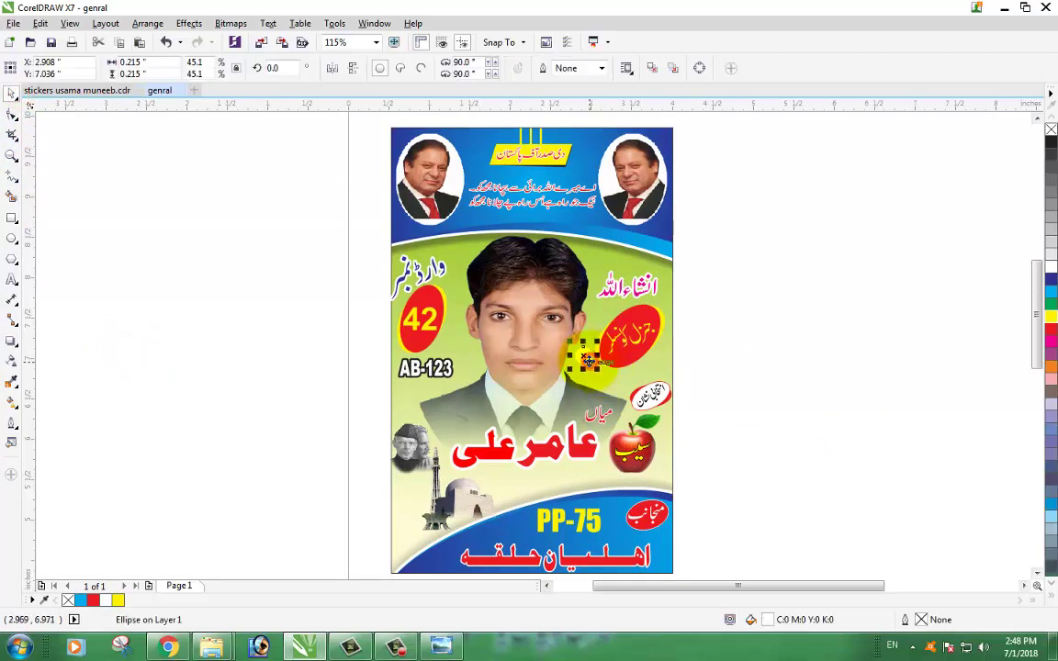
left_click_drag(586, 356, 755, 354)
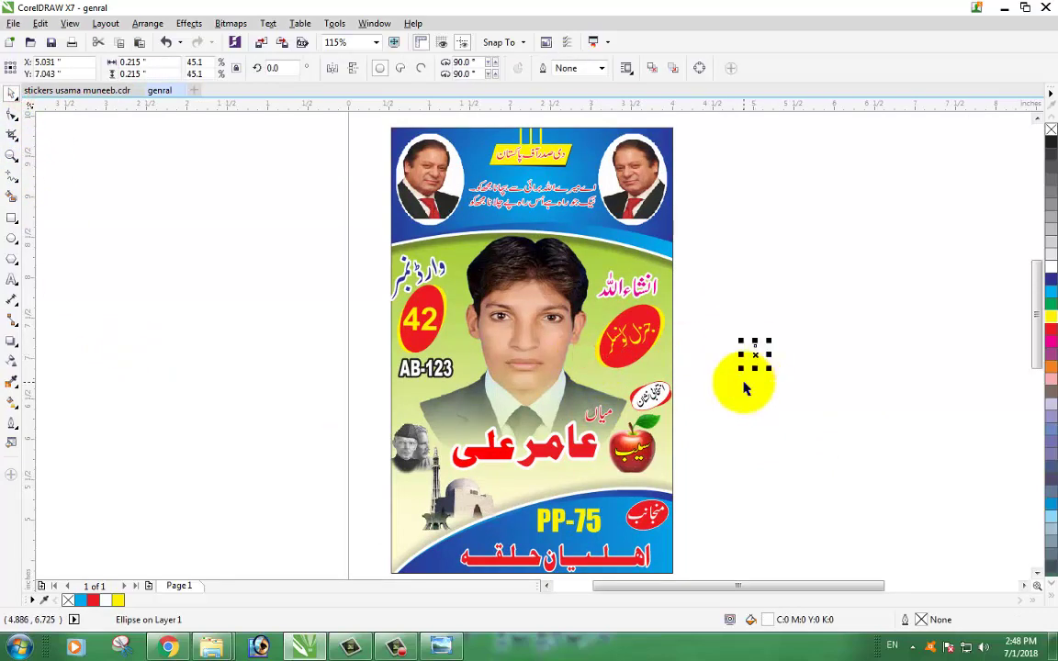
left_click(745, 388)
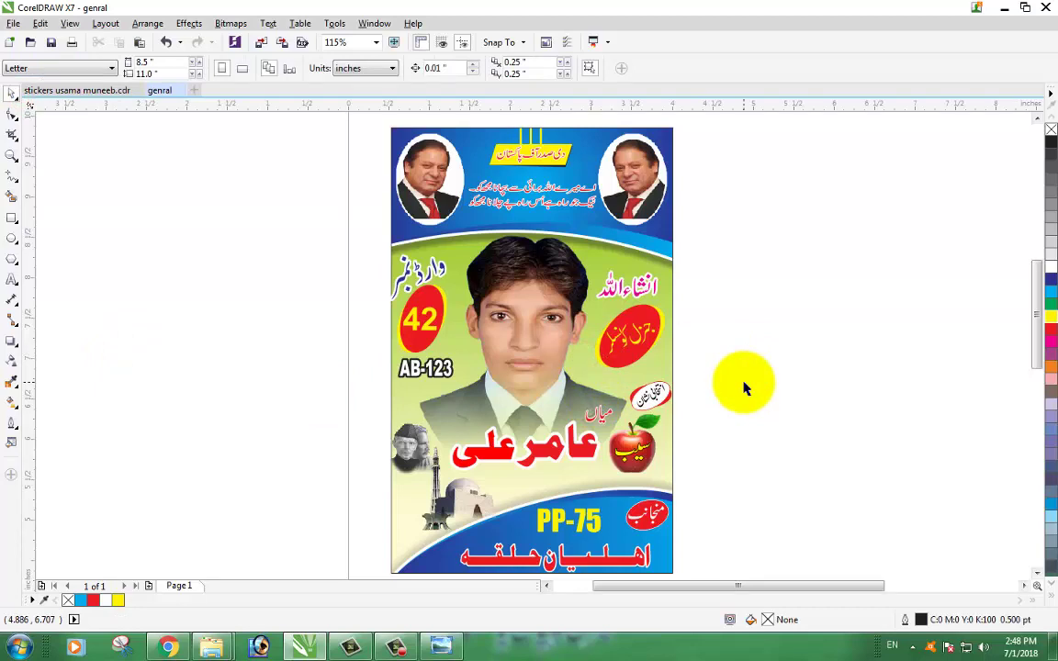